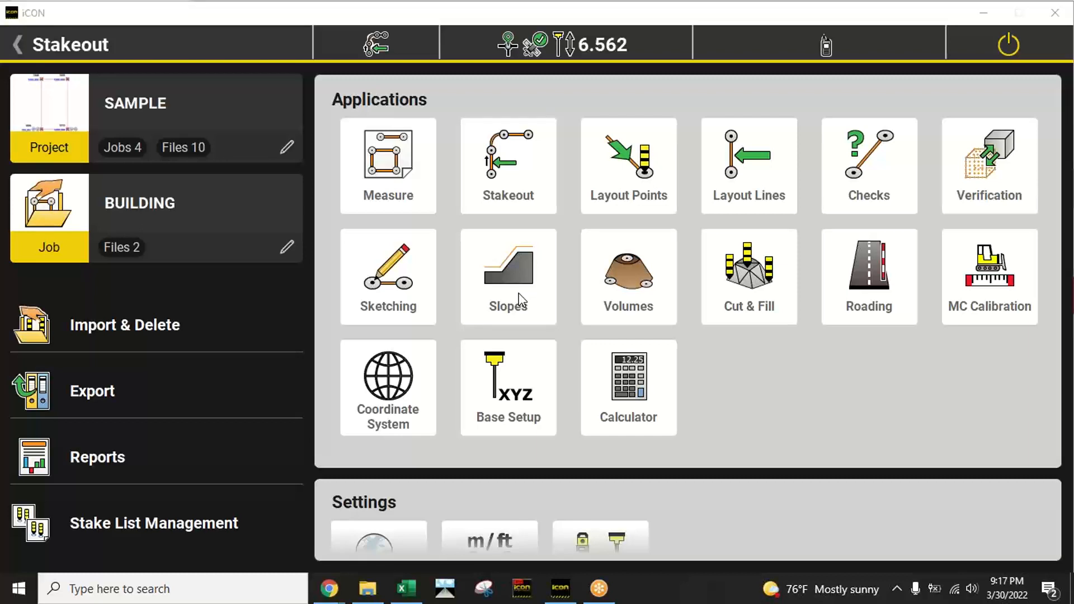
# Step: Check the software version in the System settings and return to the home screen
pyautogui.click(744, 405)
pyautogui.scroll(-2, 731, 425)
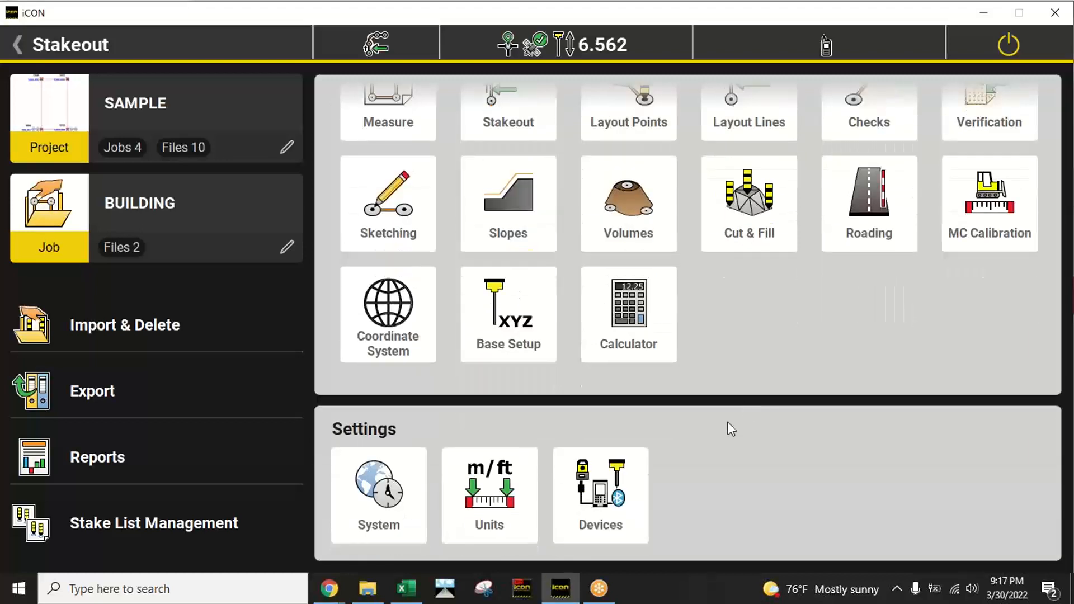
pyautogui.click(393, 498)
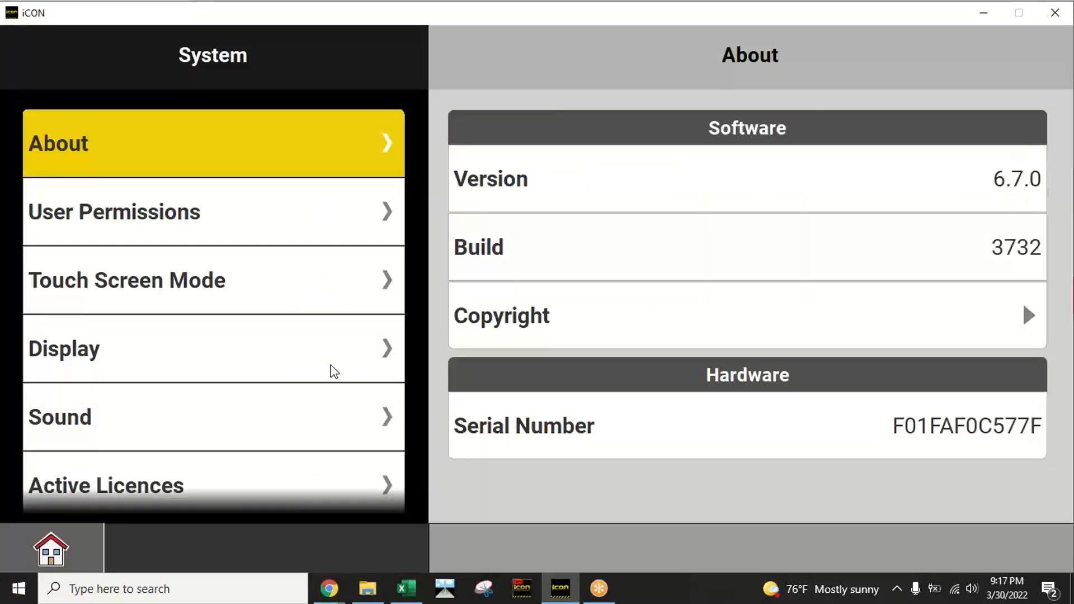
pyautogui.click(101, 564)
pyautogui.scroll(2, 500, 308)
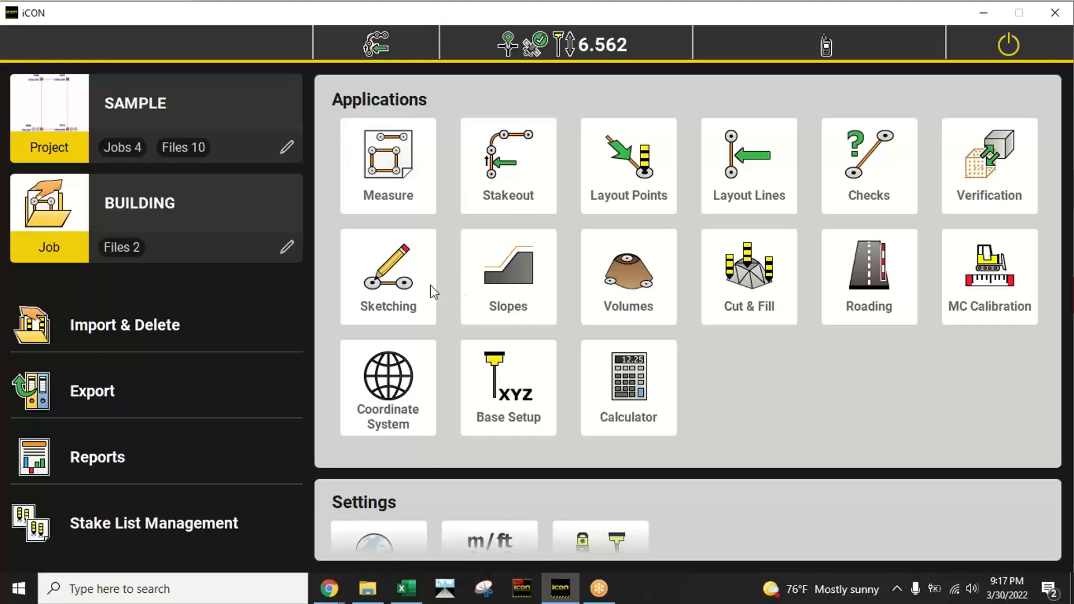
# Step: View the existing points around 1006 and 1003 in the Stakeout application, and return to the home screen
pyautogui.click(526, 240)
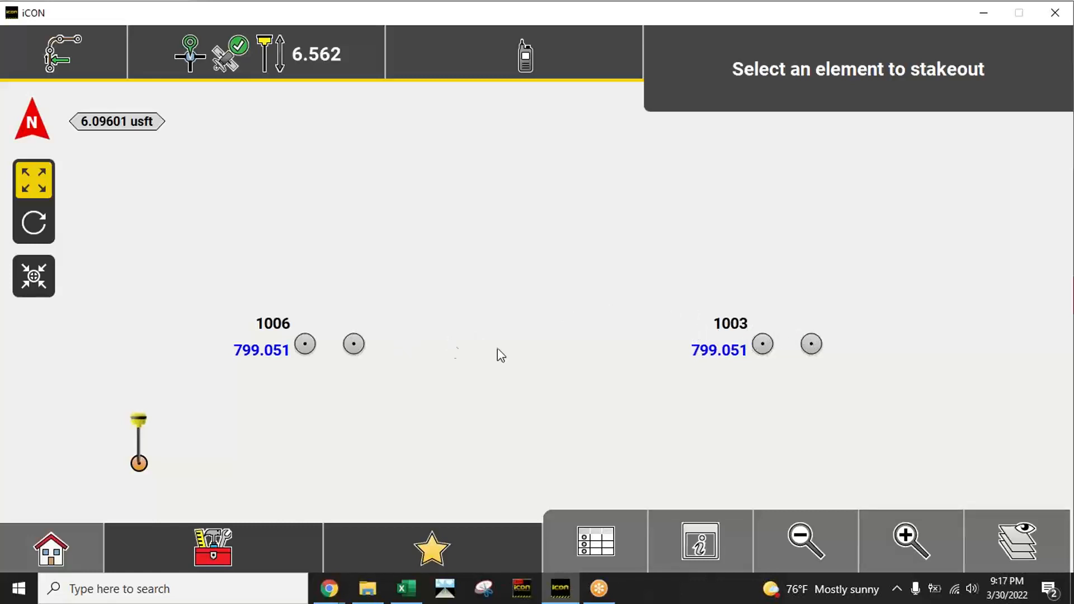
pyautogui.click(823, 546)
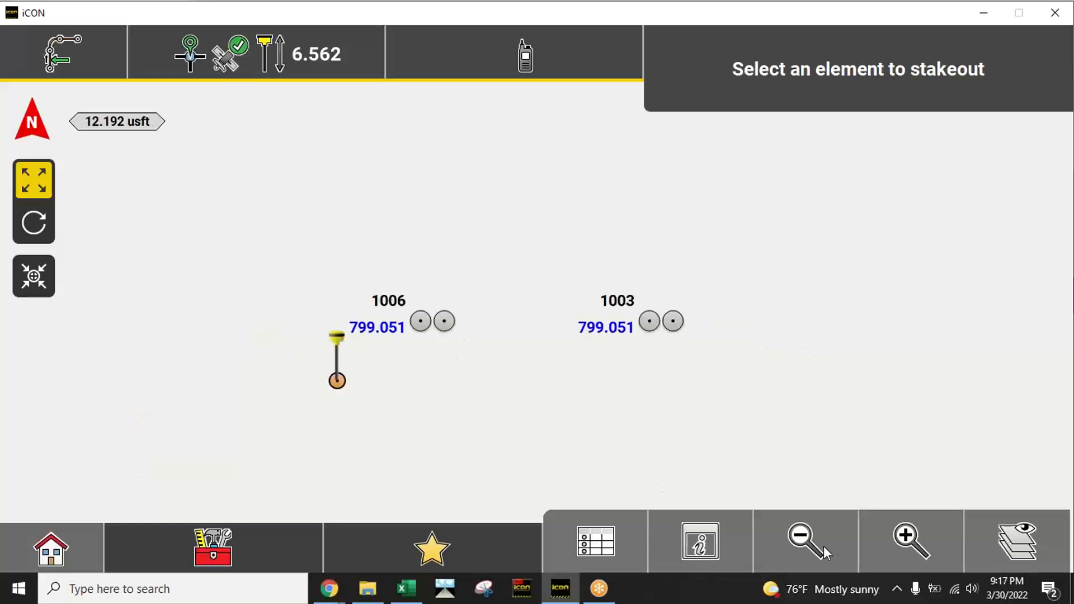
pyautogui.moveTo(622, 281); pyautogui.dragTo(535, 362)
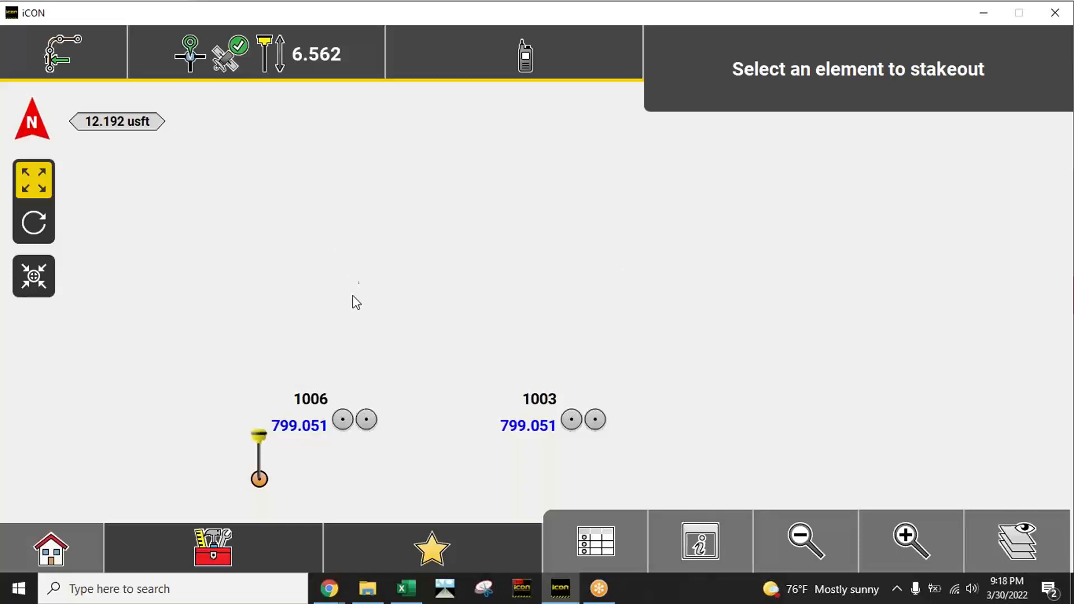
pyautogui.click(60, 553)
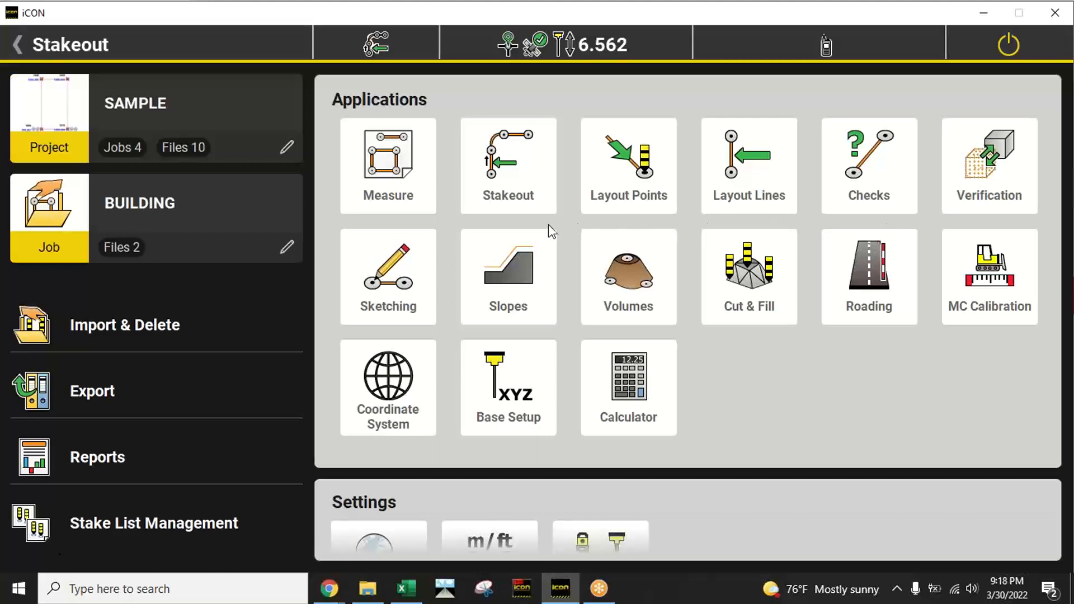
# Step: Open the Sketching application and select the point just east of 1006 as the start point
pyautogui.click(398, 287)
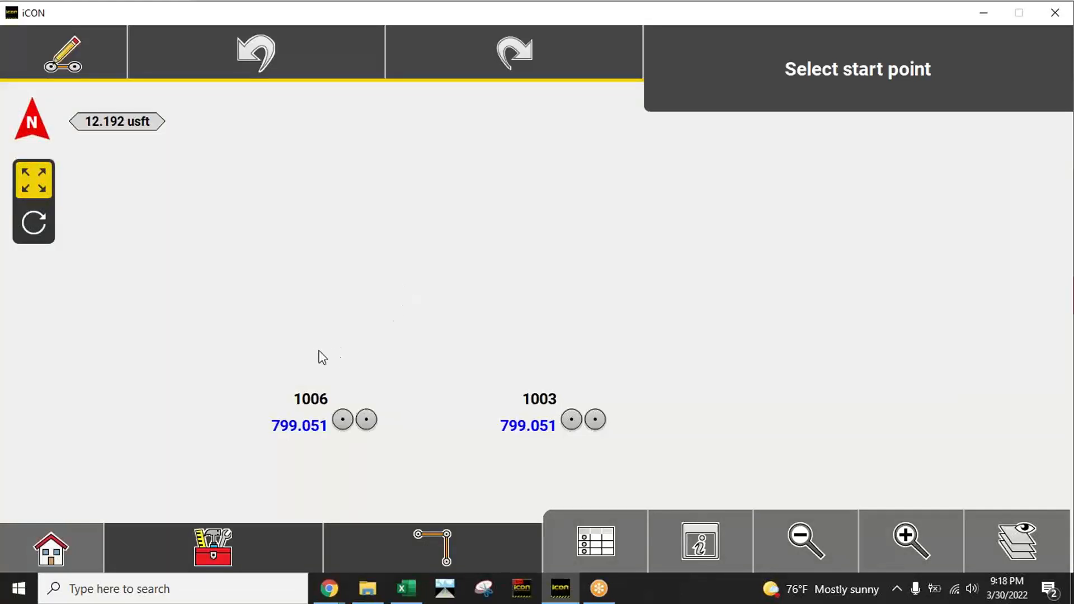
pyautogui.moveTo(449, 358); pyautogui.dragTo(499, 304)
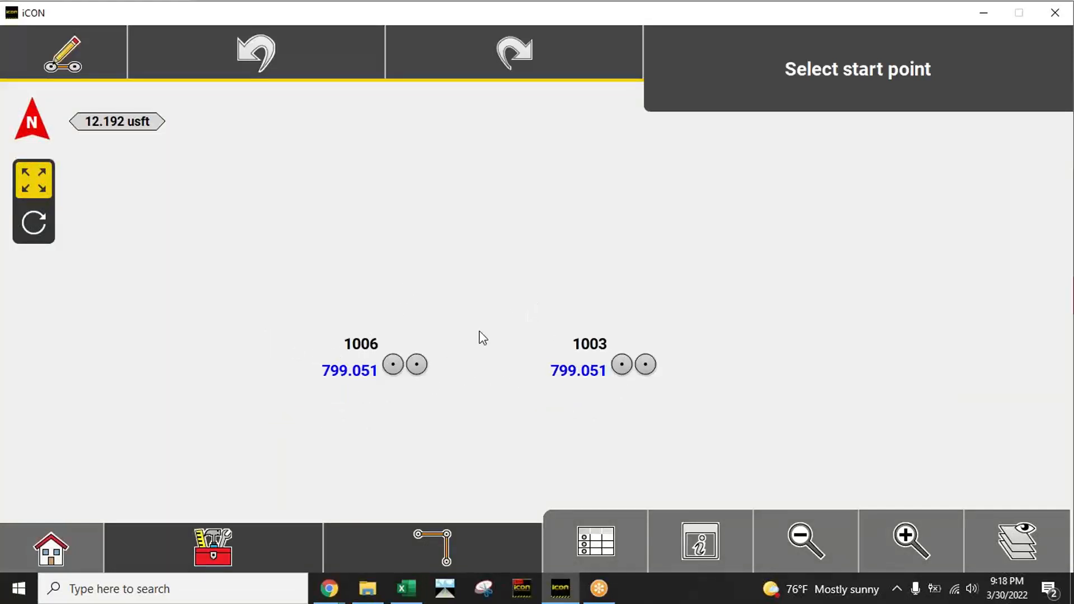
pyautogui.click(873, 522)
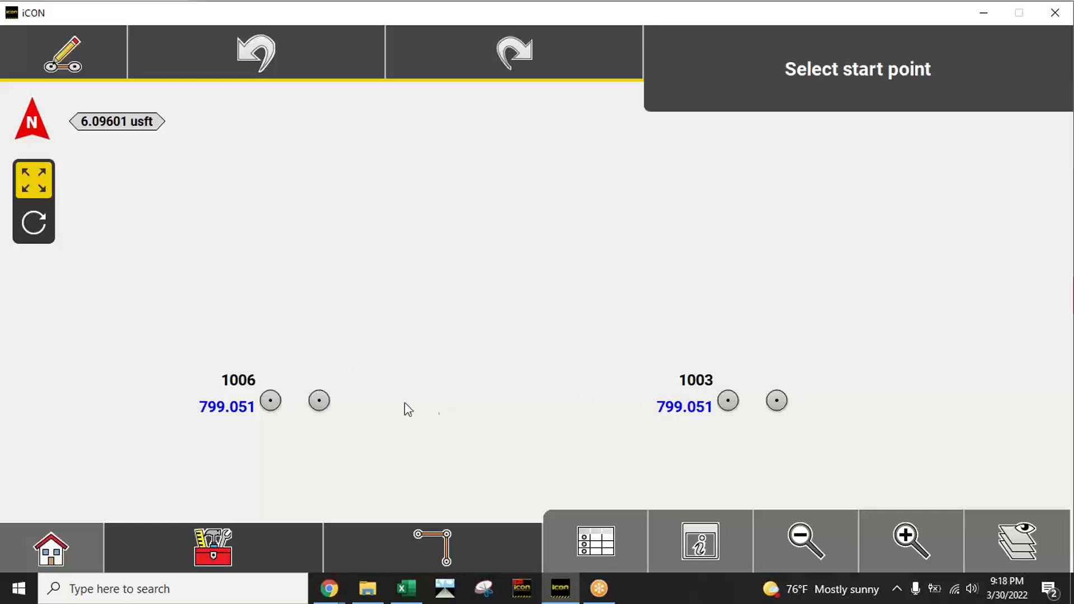
pyautogui.click(320, 401)
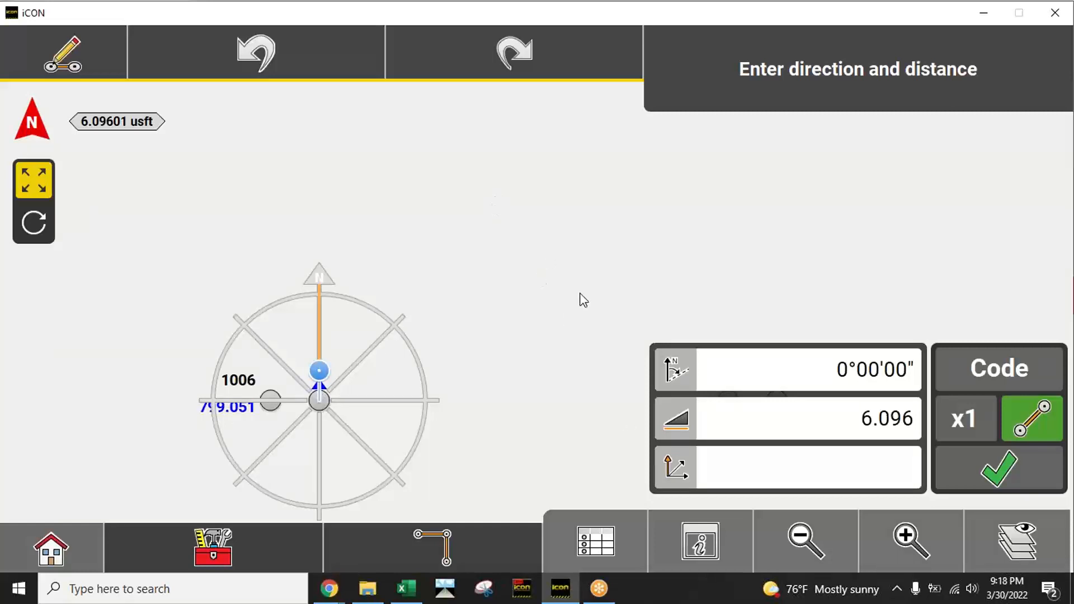
# Step: Rotate the point pilot so that its zero direction aims at point 1003
pyautogui.moveTo(580, 300); pyautogui.dragTo(535, 217)
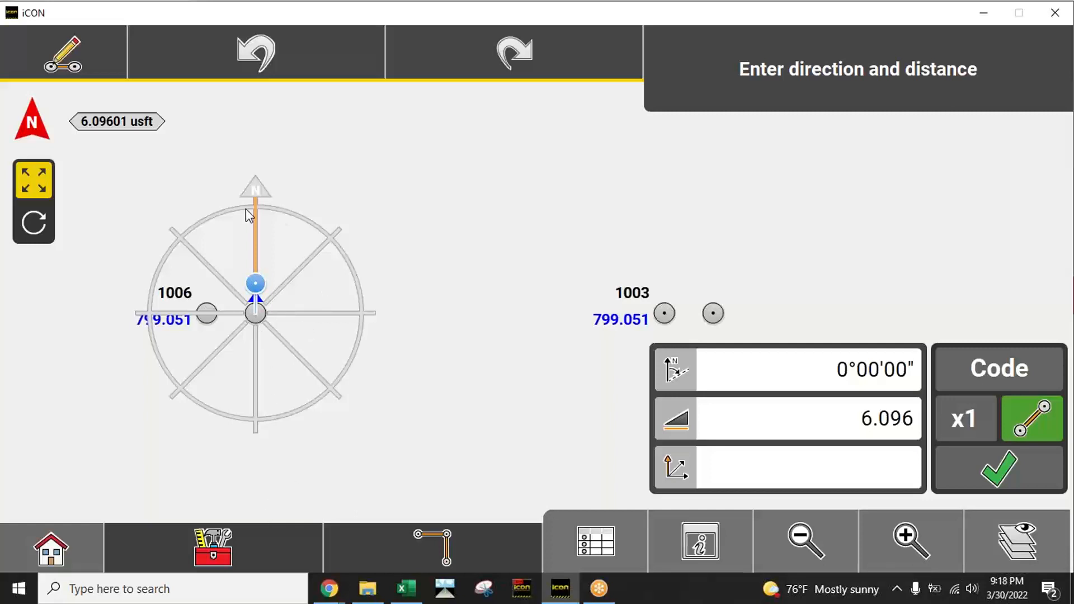
pyautogui.click(226, 555)
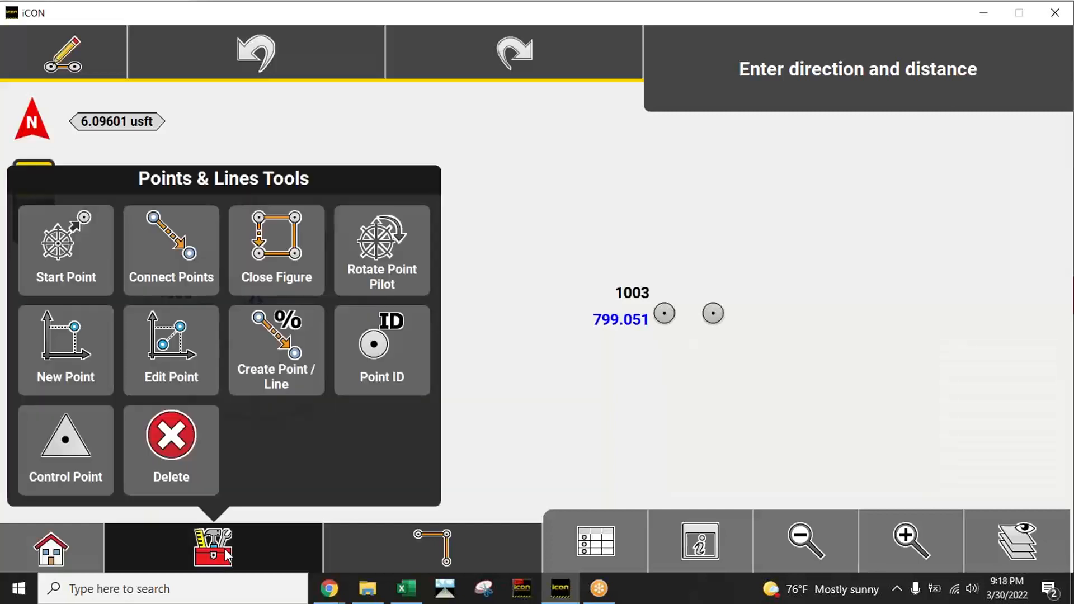
pyautogui.click(403, 275)
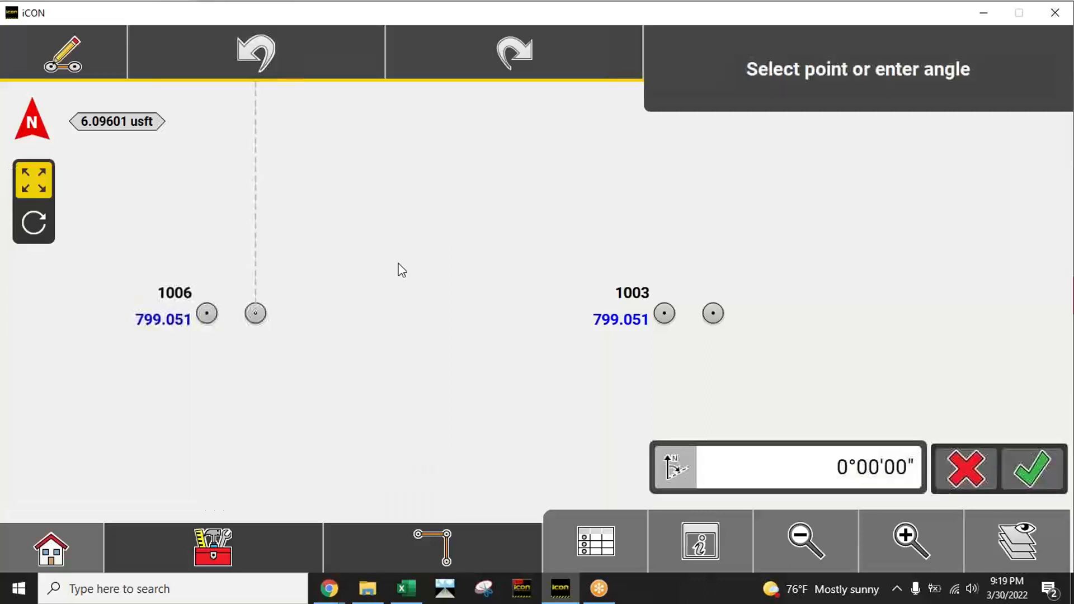
pyautogui.click(665, 312)
pyautogui.moveTo(458, 383); pyautogui.dragTo(479, 393)
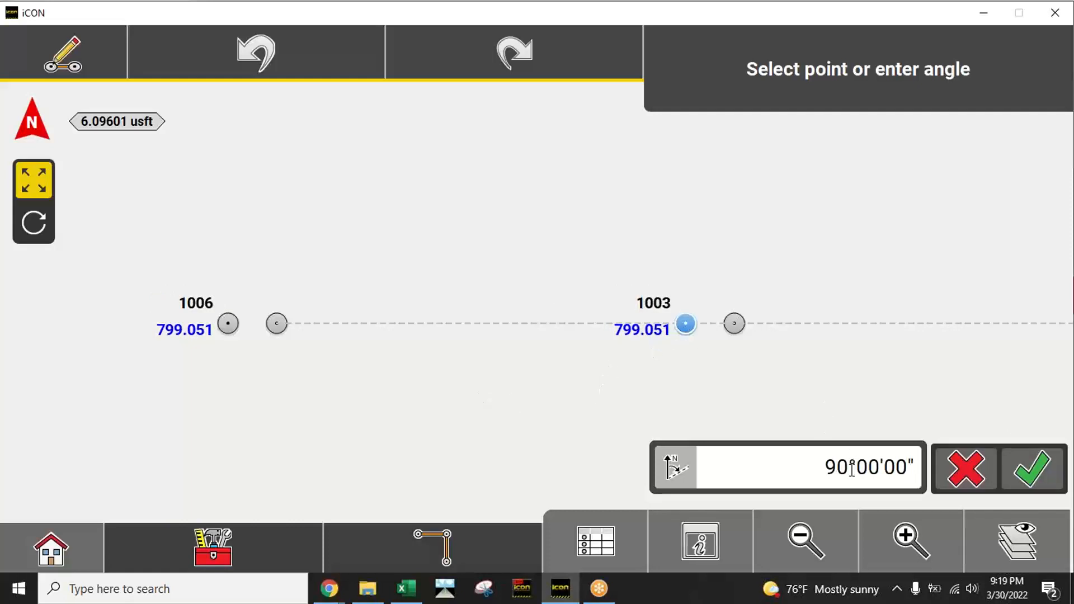
pyautogui.click(1034, 470)
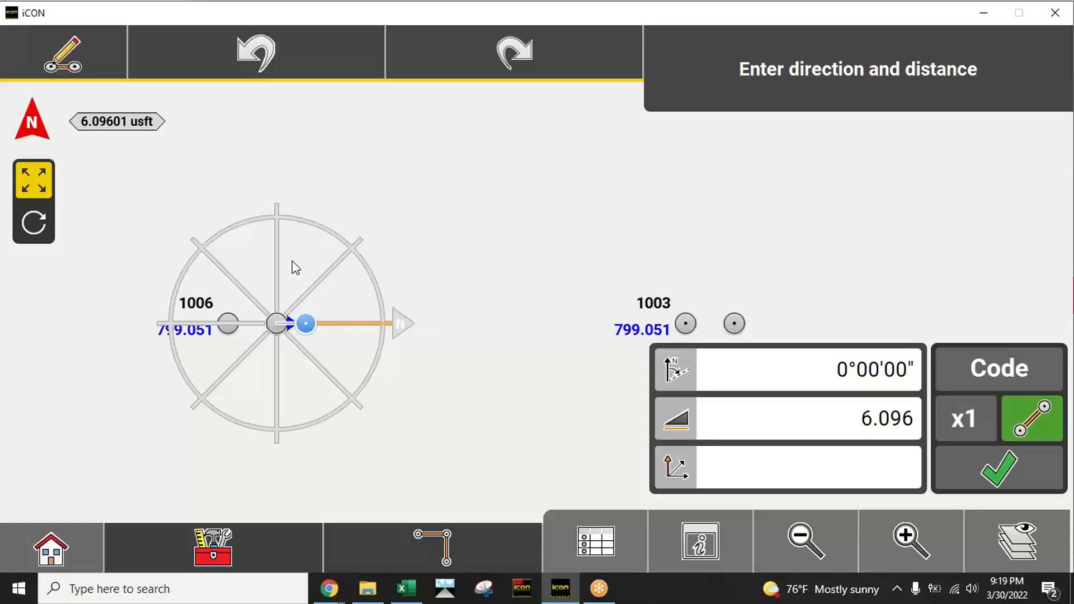
# Step: Set the new point's distance from the start point to 10 US survey feet
pyautogui.click(909, 540)
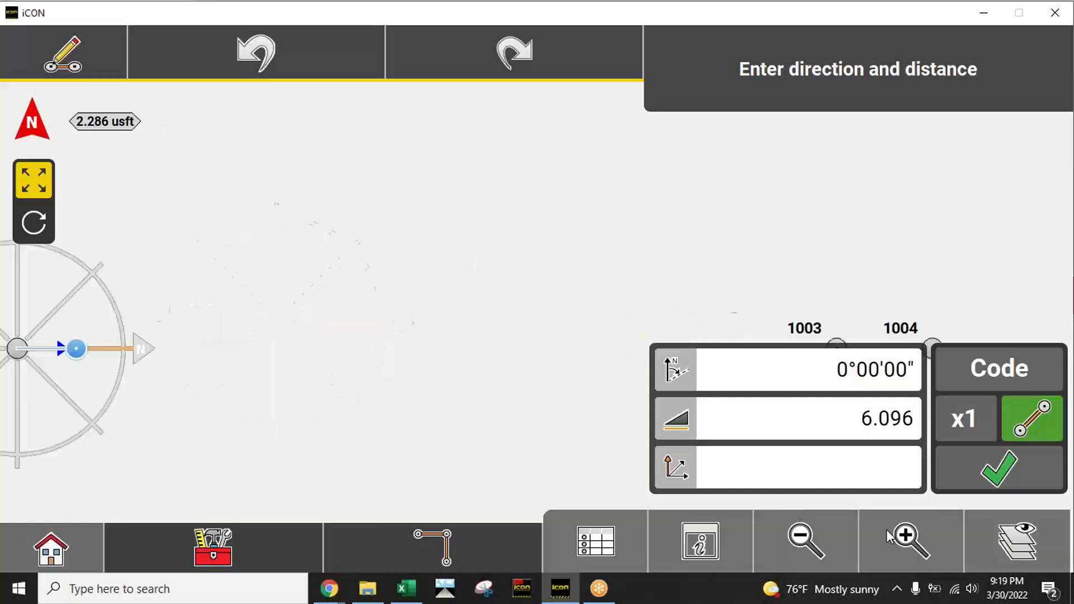
pyautogui.moveTo(368, 328); pyautogui.dragTo(414, 331)
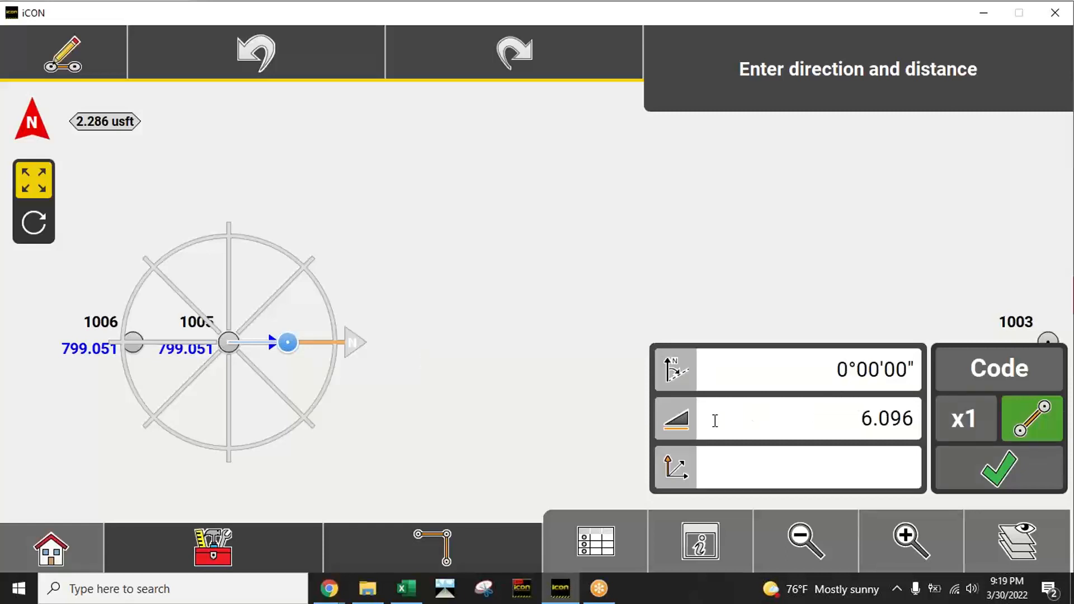
pyautogui.click(781, 418)
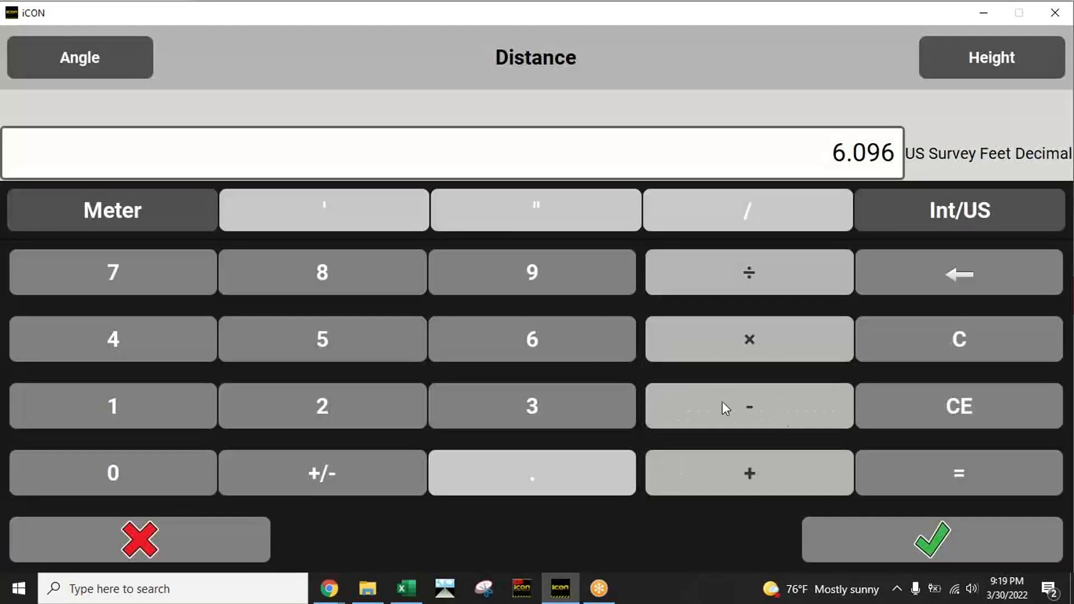
pyautogui.click(173, 404)
pyautogui.click(168, 474)
pyautogui.click(867, 532)
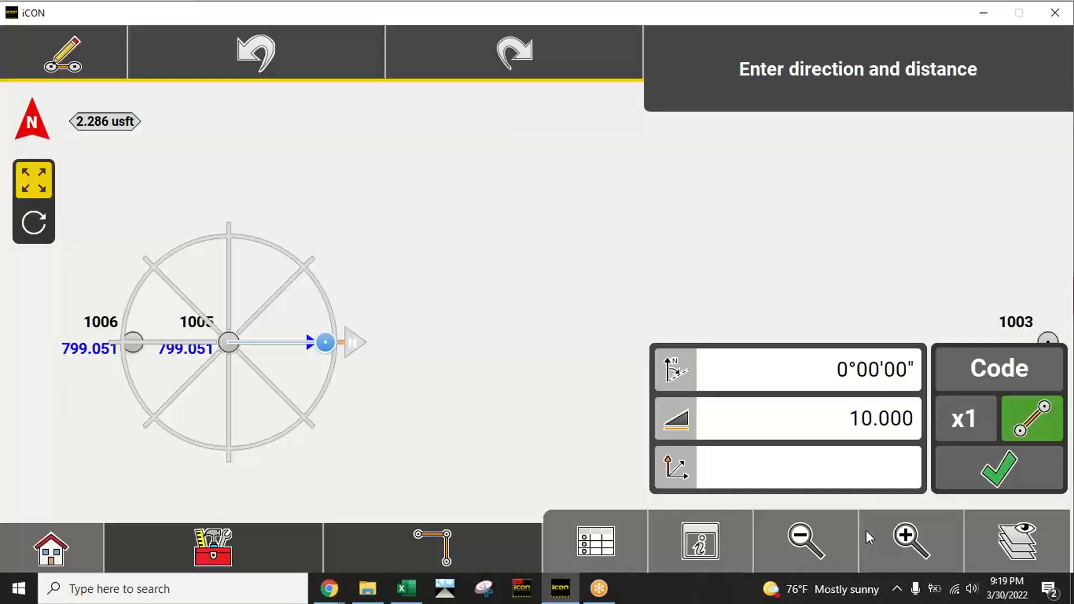
# Step: Turn off line connection for the new point and assign it the PAD code
pyautogui.click(1042, 423)
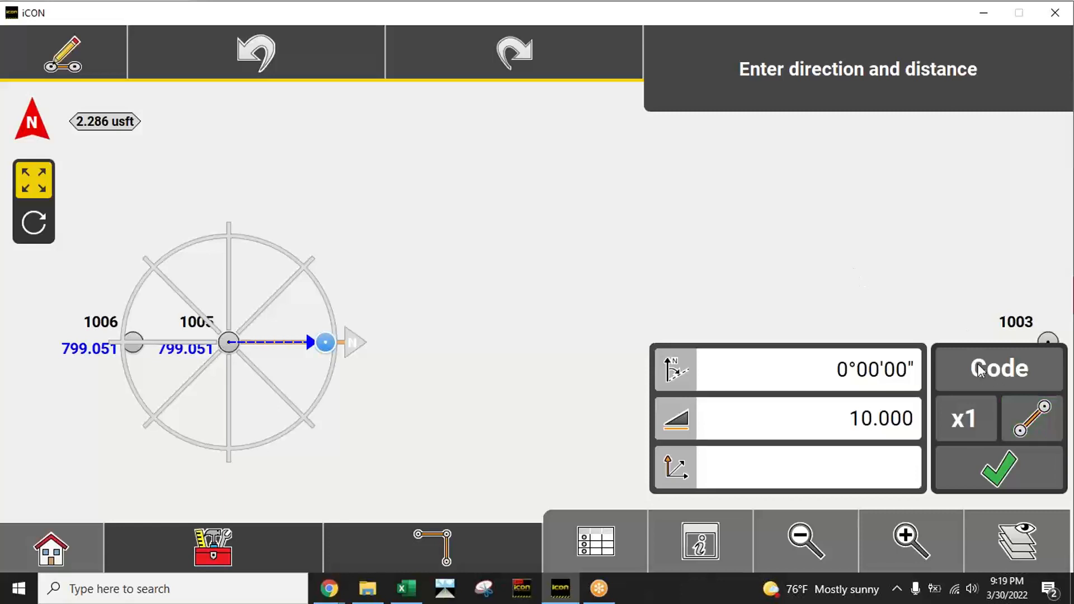
pyautogui.click(1009, 371)
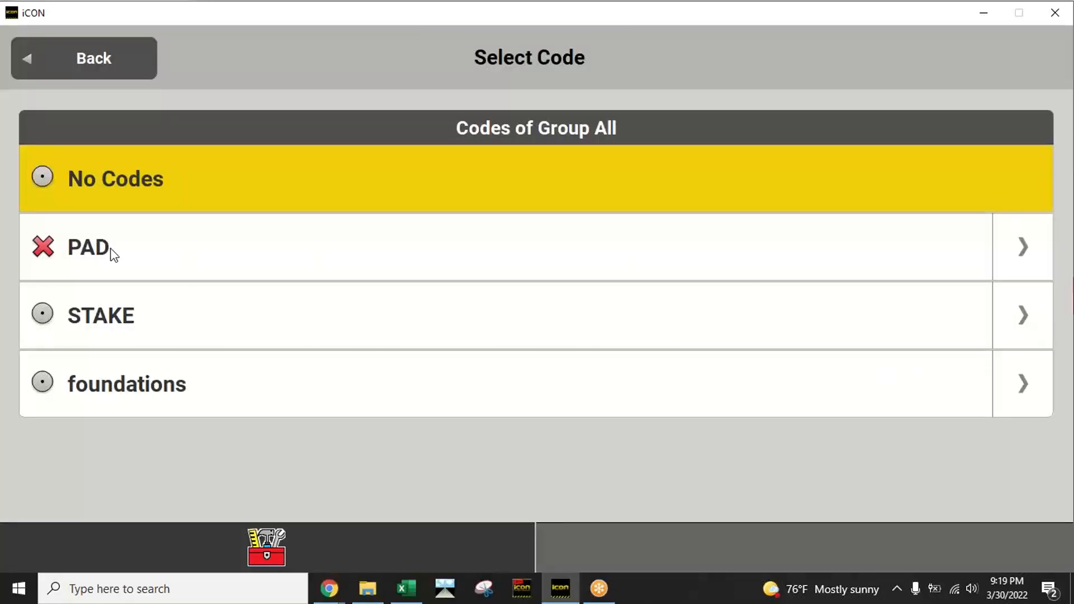
pyautogui.click(163, 255)
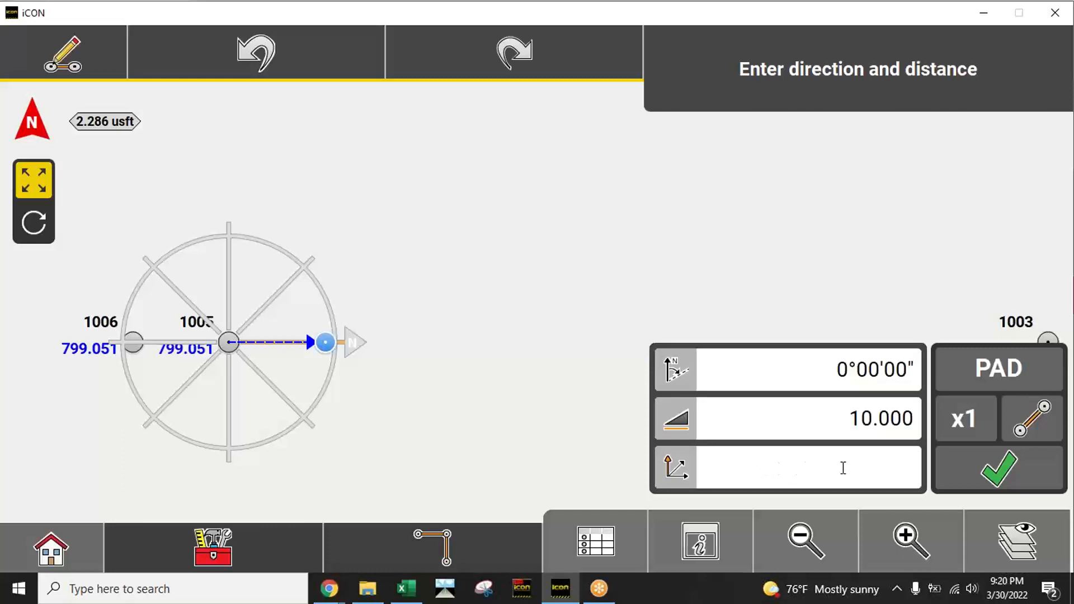
# Step: Set the new point's height to 1000 US survey feet and store the point
pyautogui.click(173, 407)
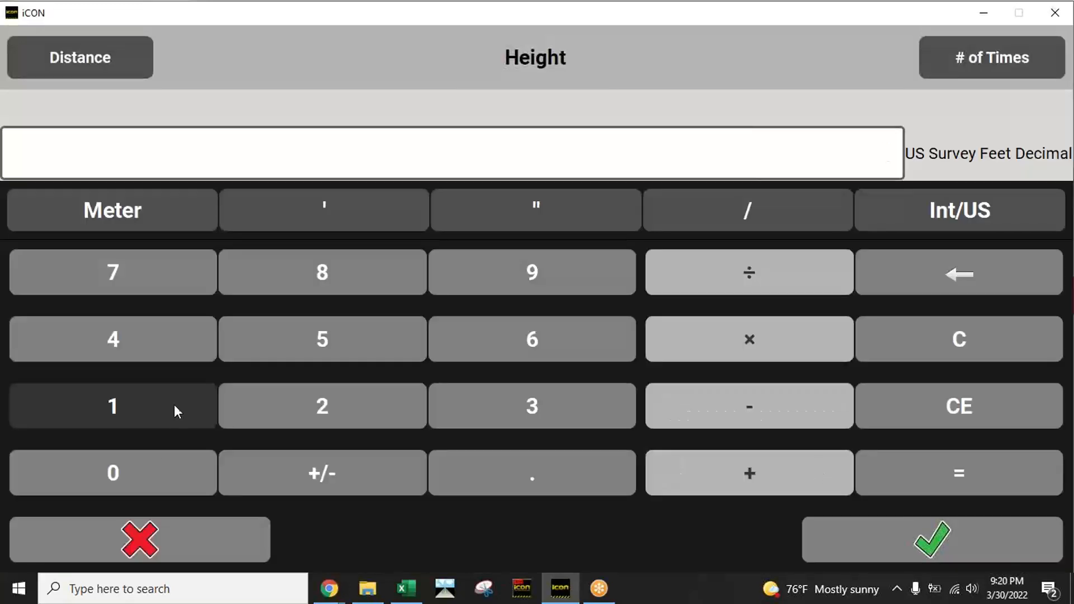
pyautogui.click(150, 459)
pyautogui.click(150, 459)
pyautogui.click(150, 459)
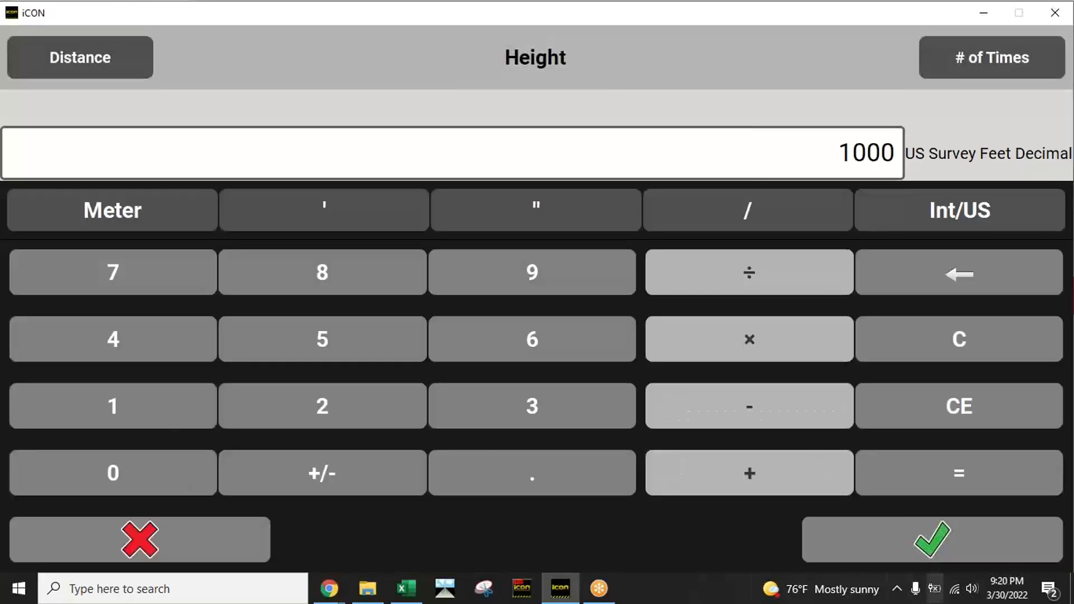
pyautogui.click(932, 539)
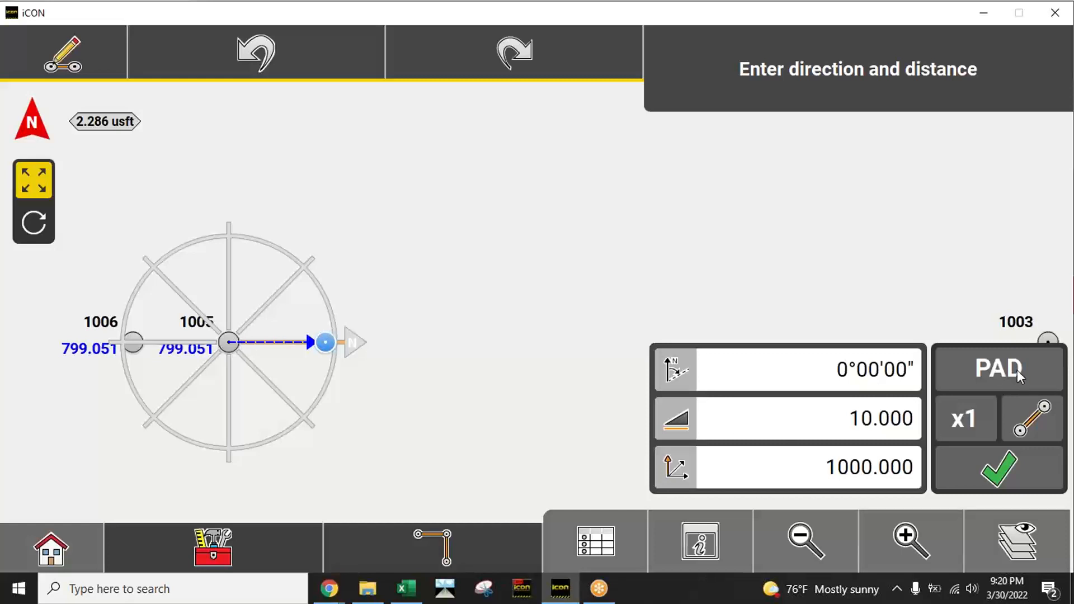
pyautogui.click(999, 480)
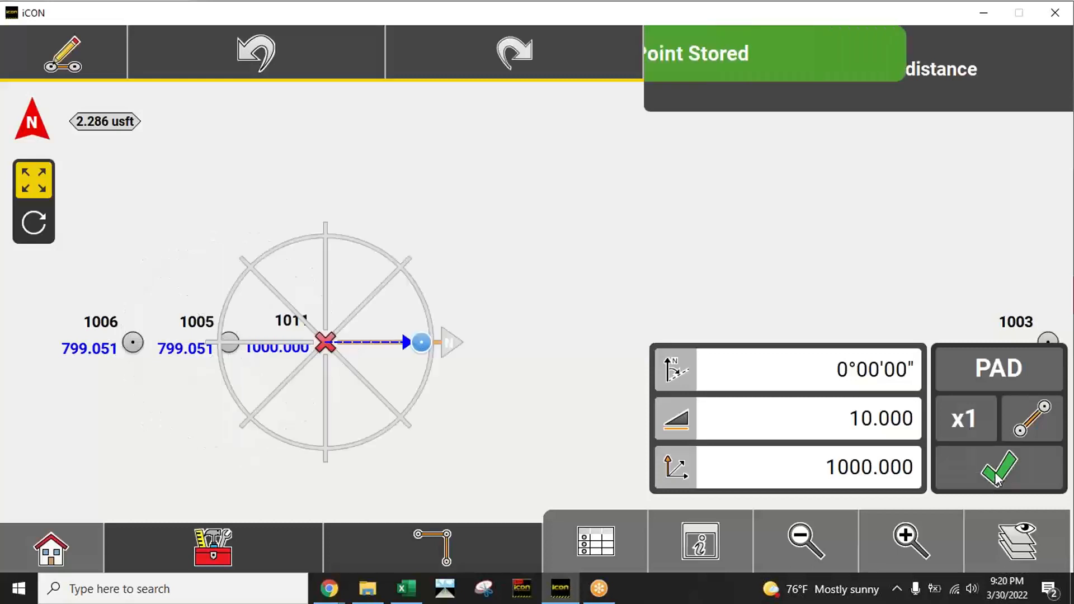
# Step: Set the next point's direction from the stored PAD point to 270°00'00", perpendicular to the reference line
pyautogui.click(326, 273)
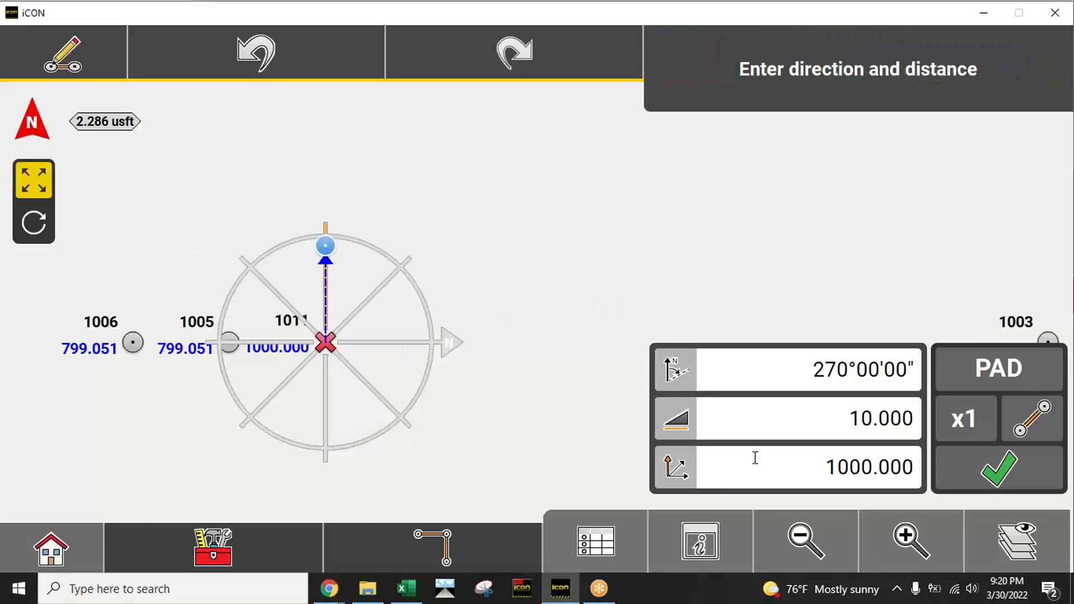
pyautogui.click(792, 546)
pyautogui.moveTo(581, 179); pyautogui.dragTo(485, 215)
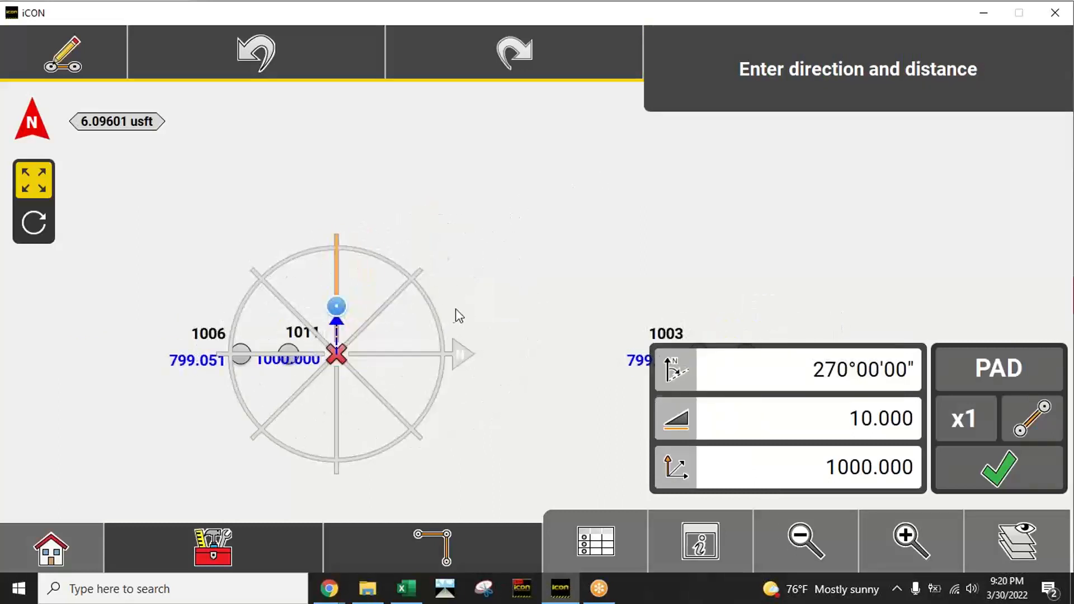
pyautogui.moveTo(561, 302); pyautogui.dragTo(526, 229)
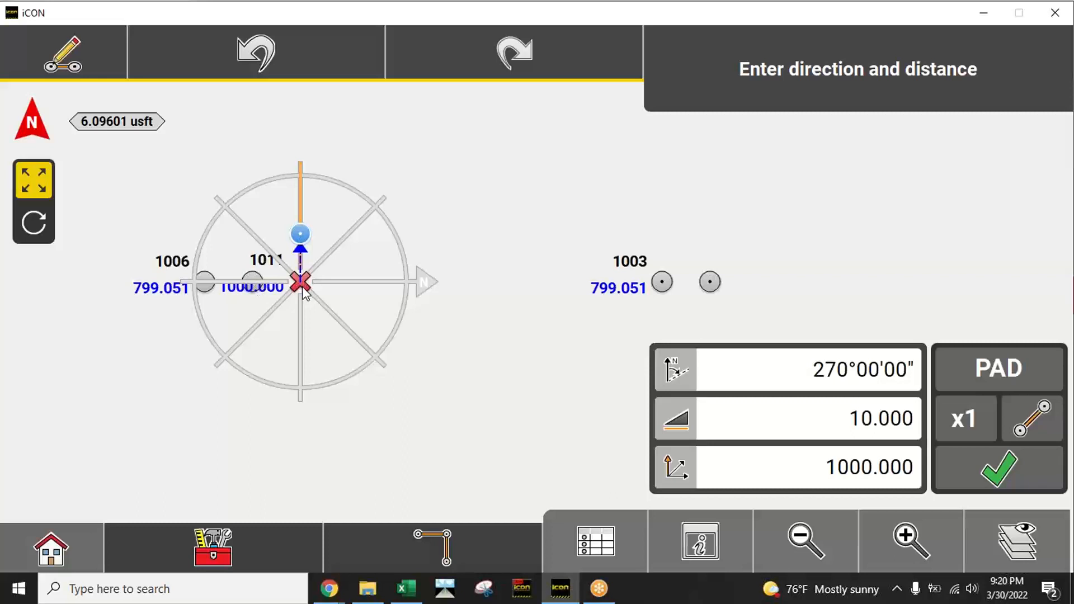
pyautogui.moveTo(335, 222); pyautogui.dragTo(331, 280)
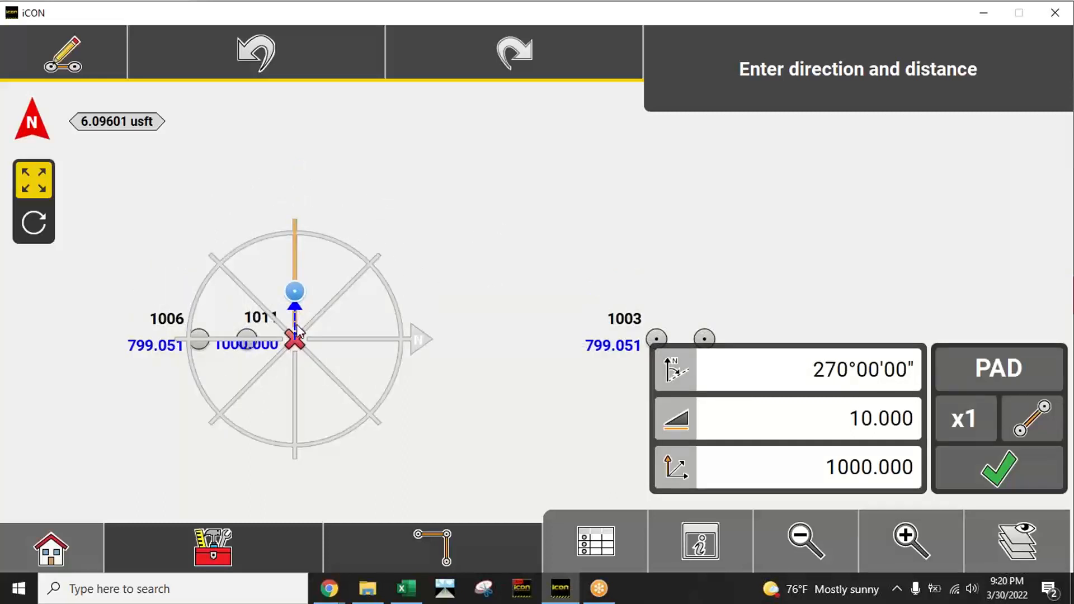
pyautogui.click(364, 279)
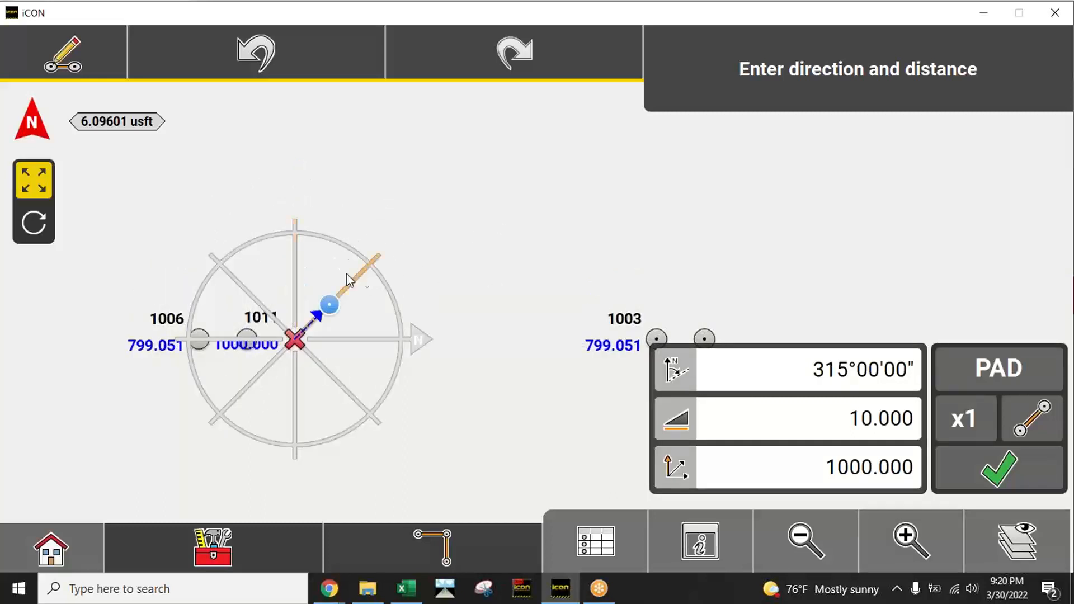
pyautogui.click(297, 267)
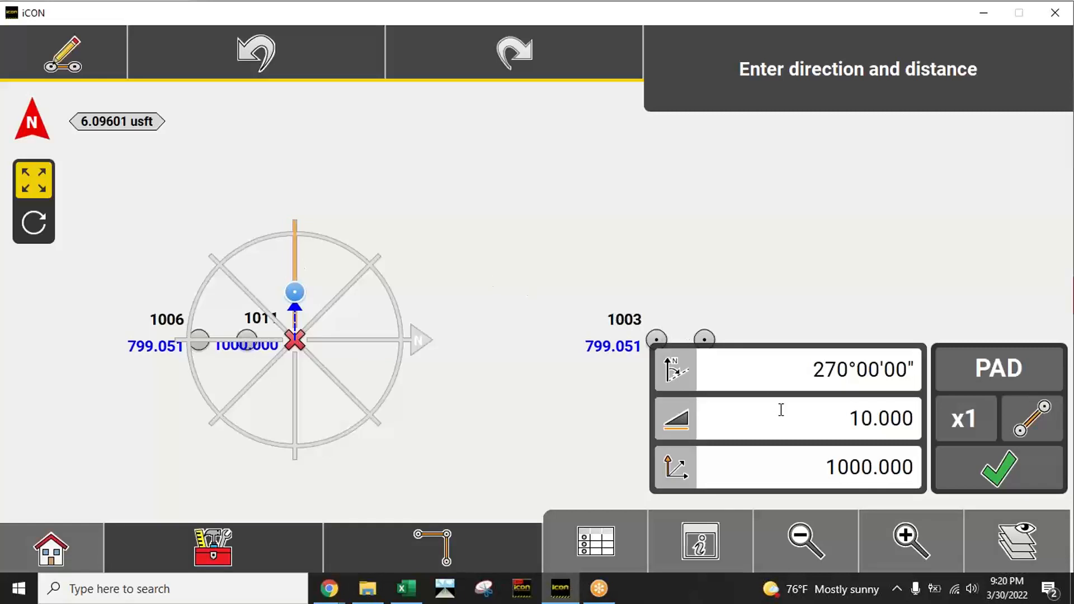
# Step: Set the next point's distance to 125 US survey feet
pyautogui.click(880, 418)
pyautogui.click(193, 415)
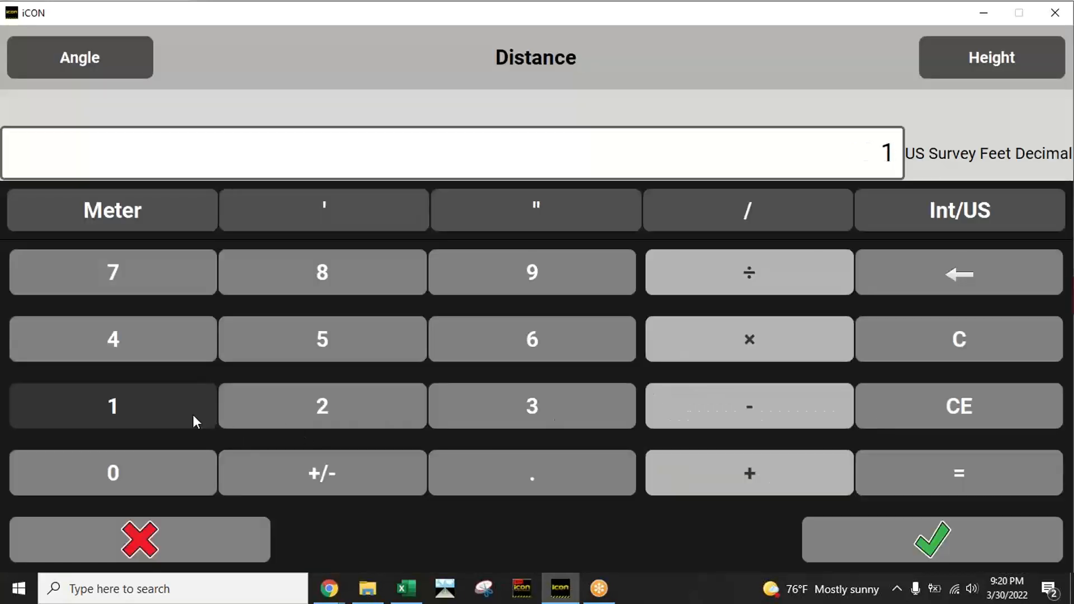
pyautogui.click(313, 404)
pyautogui.click(314, 351)
pyautogui.click(893, 532)
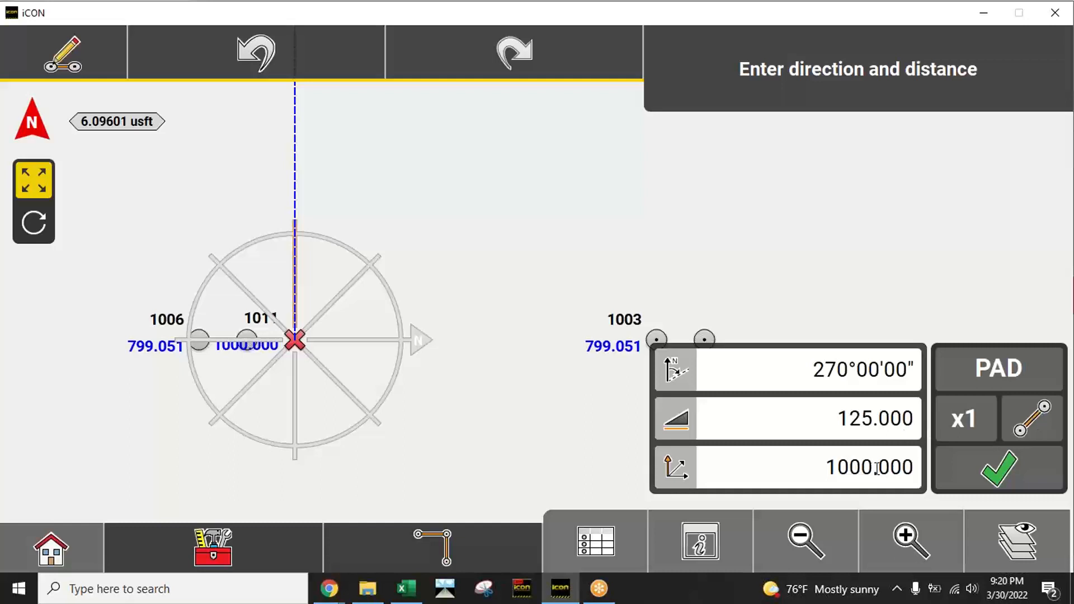
# Step: Store the PAD point at 270°00'00", 125 US survey feet from the previous pad corner, at height 1000
pyautogui.click(783, 520)
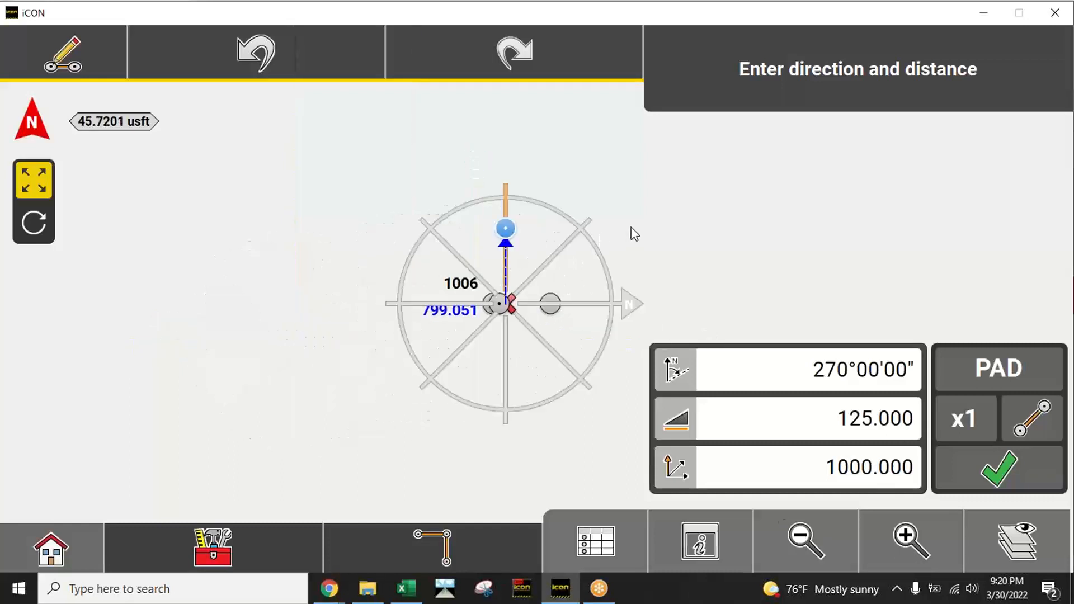
pyautogui.moveTo(631, 233); pyautogui.dragTo(532, 290)
pyautogui.scroll(1, 559, 311)
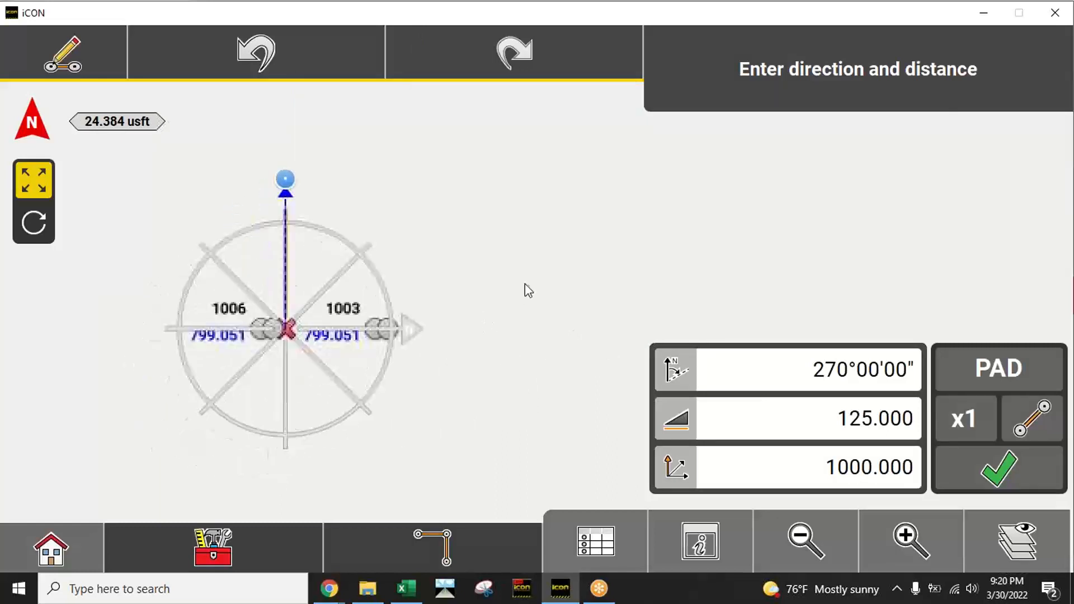
pyautogui.click(1004, 476)
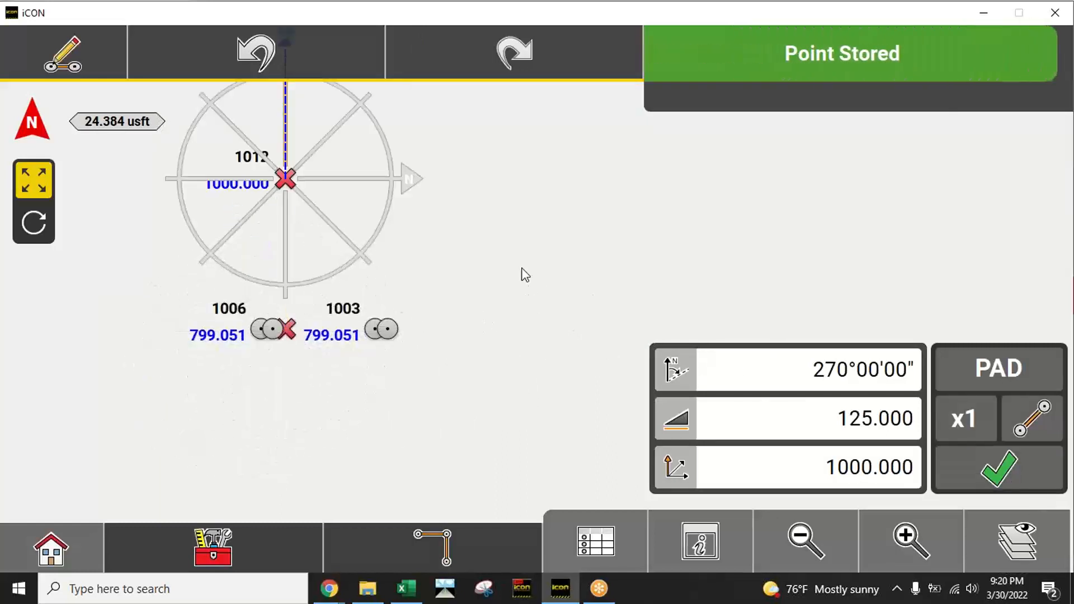
# Step: Store the next PAD corner at direction 0°00'00" and distance 65 US survey feet from point 1012
pyautogui.click(372, 178)
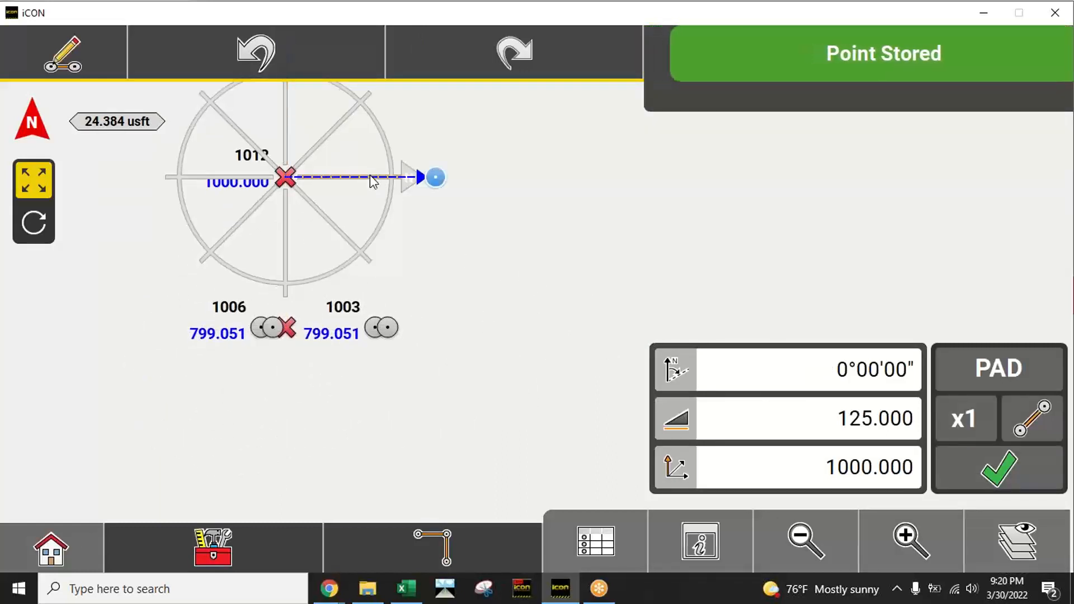
pyautogui.click(866, 419)
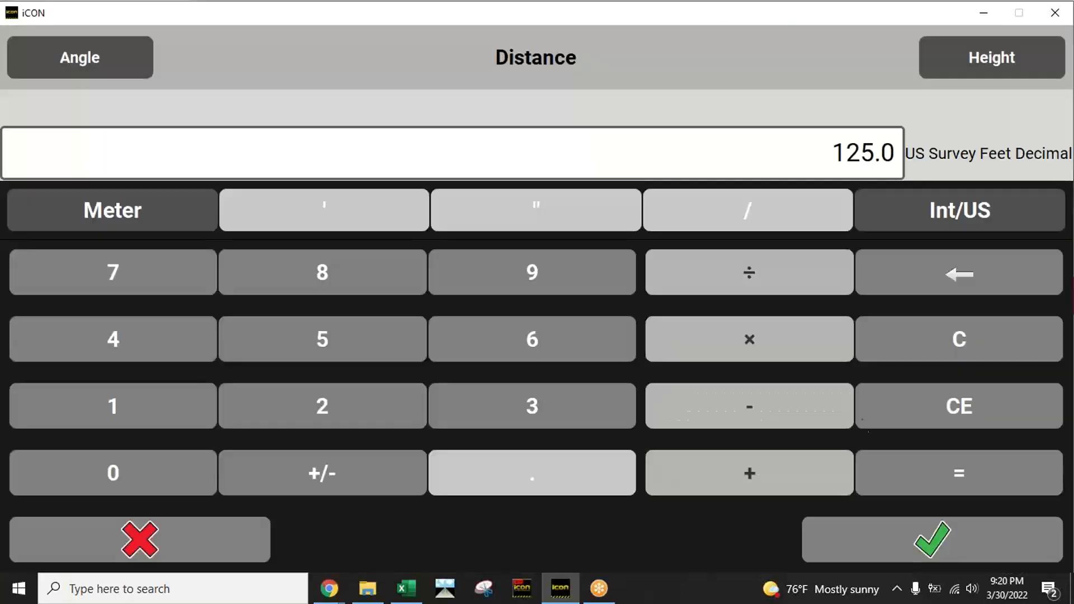
pyautogui.click(592, 340)
pyautogui.click(417, 338)
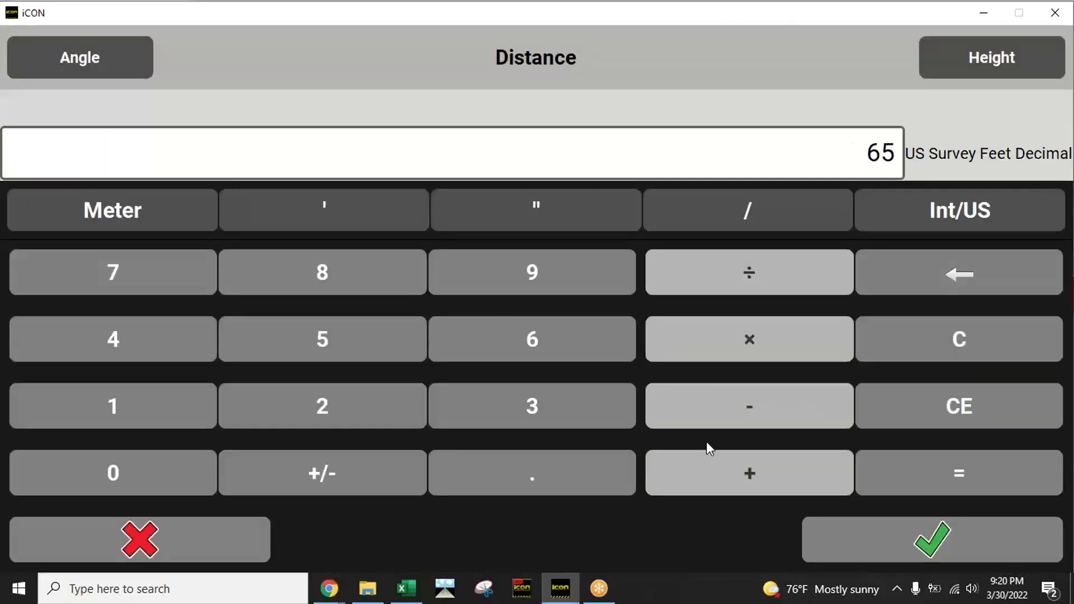
pyautogui.click(886, 535)
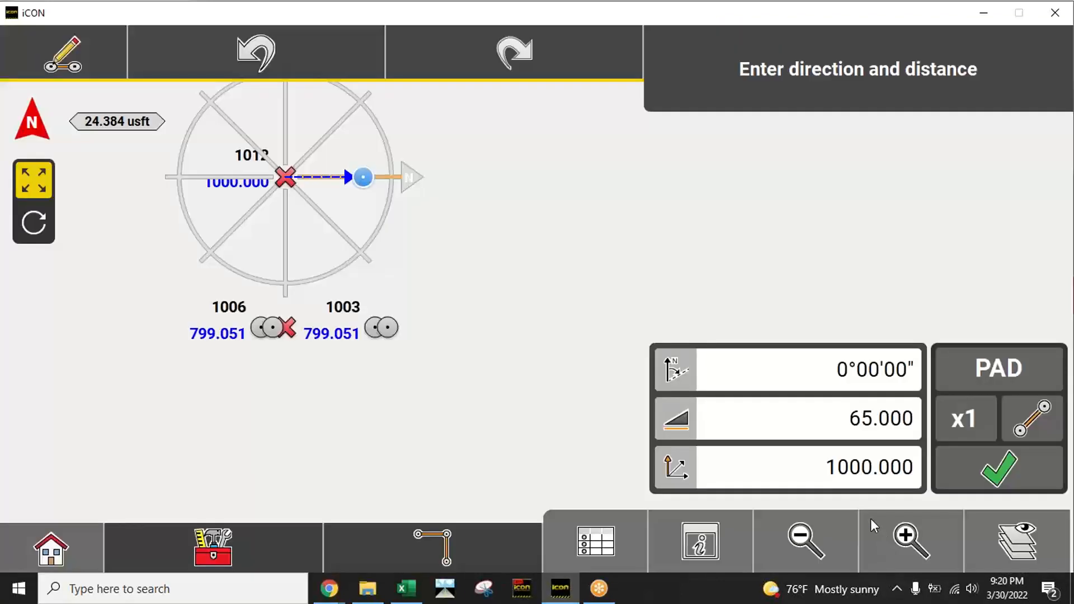
pyautogui.click(999, 469)
# Step: Store the last PAD corner at direction 90°00'00" and distance 125 US survey feet from point 1013, and end the point chain
pyautogui.click(376, 232)
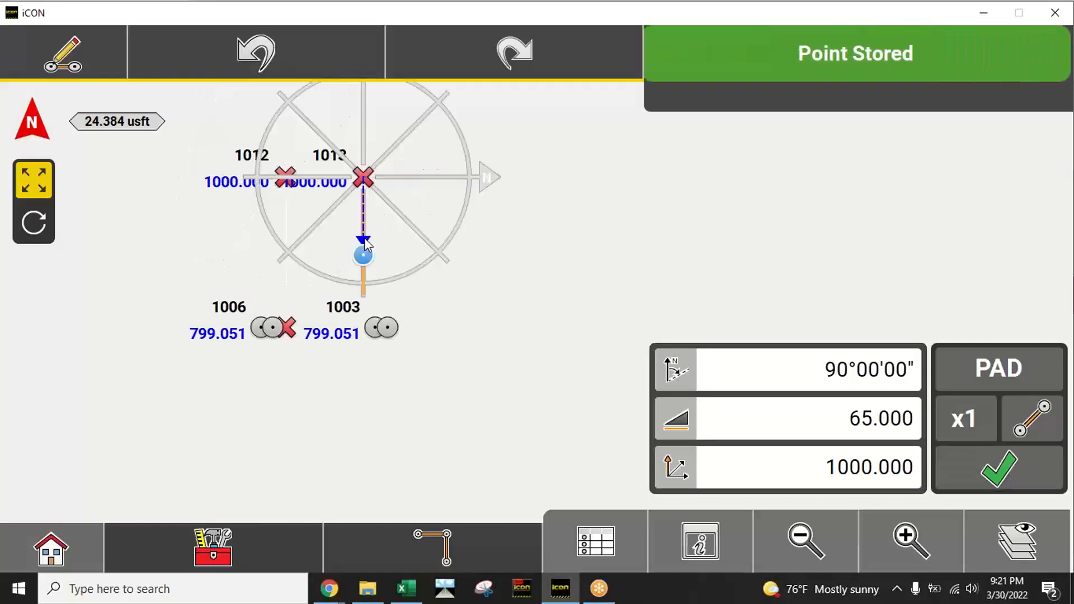
pyautogui.click(821, 415)
pyautogui.click(167, 410)
pyautogui.click(315, 411)
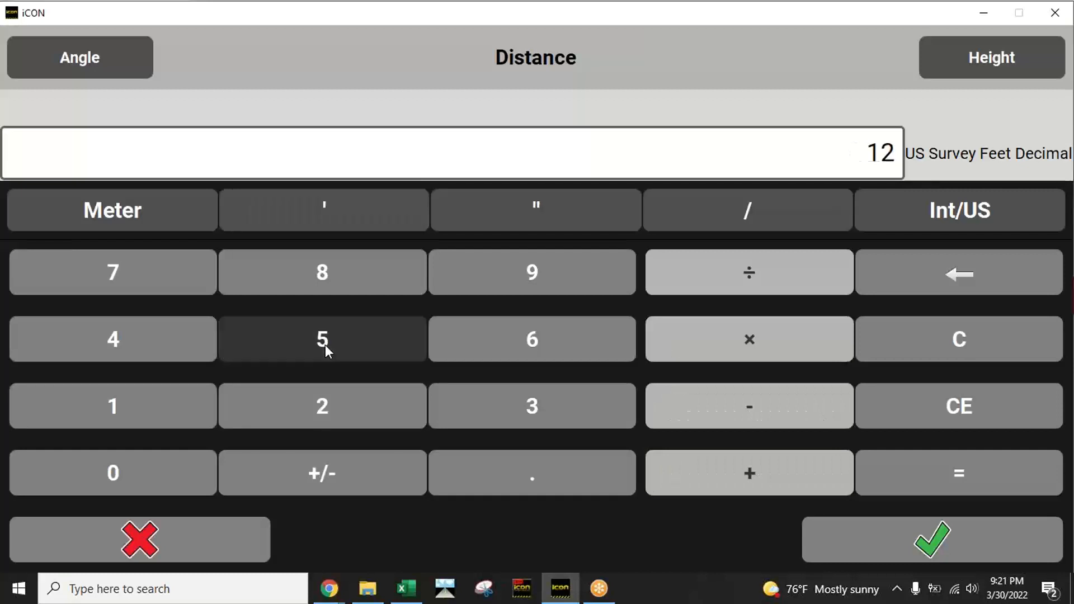
pyautogui.click(325, 344)
pyautogui.click(877, 531)
pyautogui.click(986, 485)
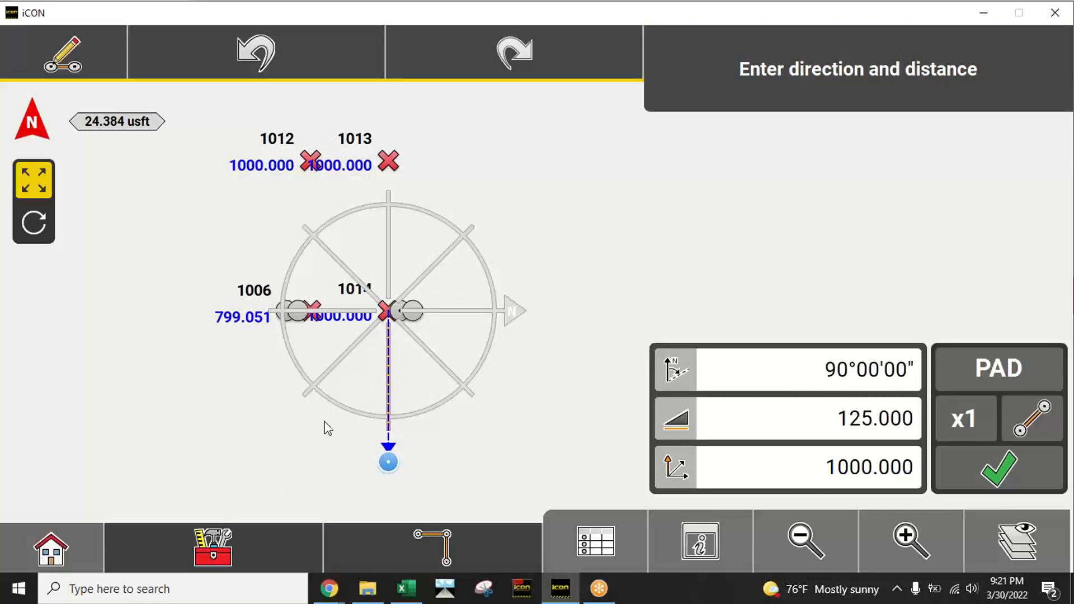
pyautogui.click(229, 548)
pyautogui.click(72, 254)
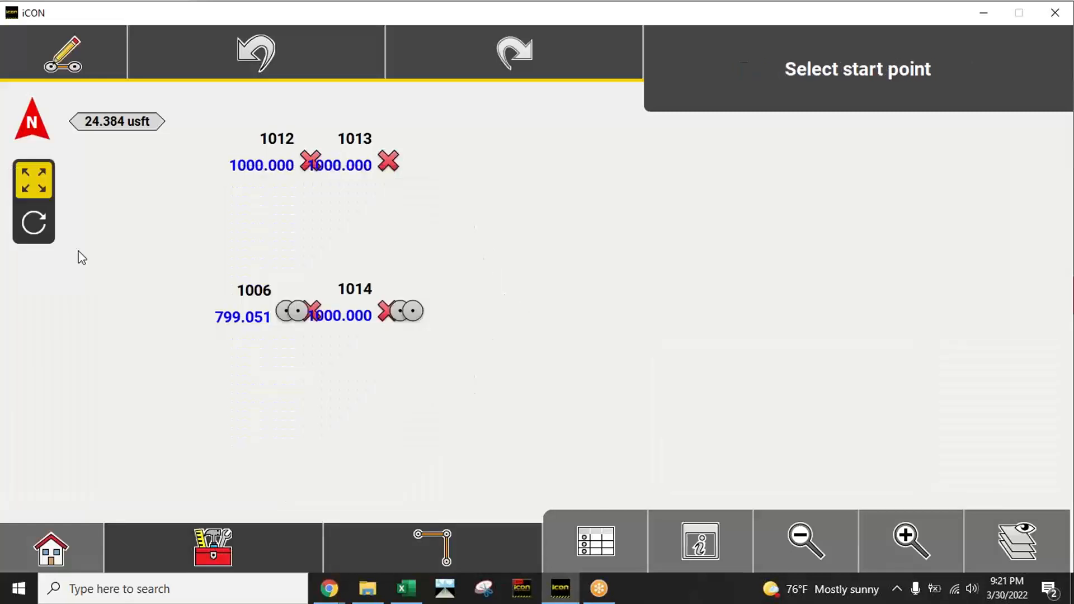
# Step: Examine the layout of the four pad corners relative to the control points in rotated and north-up views
pyautogui.moveTo(592, 261); pyautogui.dragTo(581, 307)
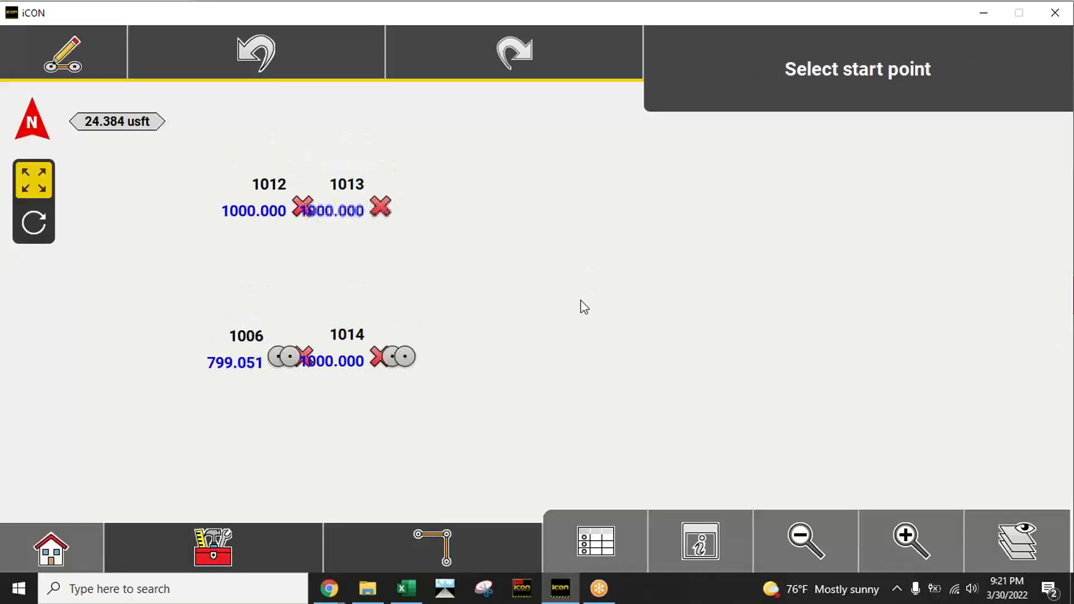
pyautogui.click(35, 223)
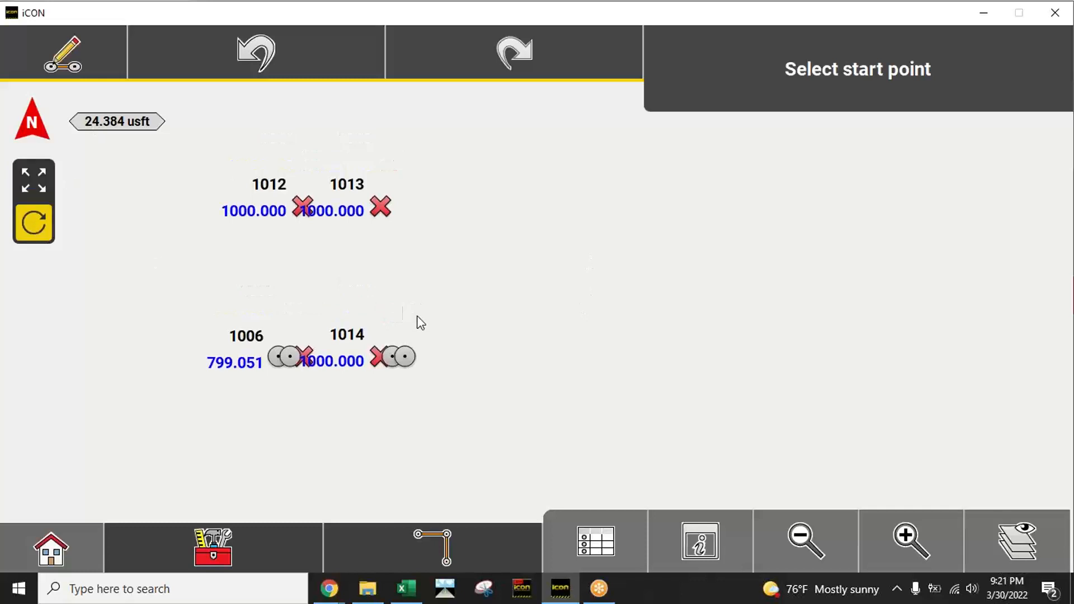
pyautogui.moveTo(421, 324); pyautogui.dragTo(38, 186)
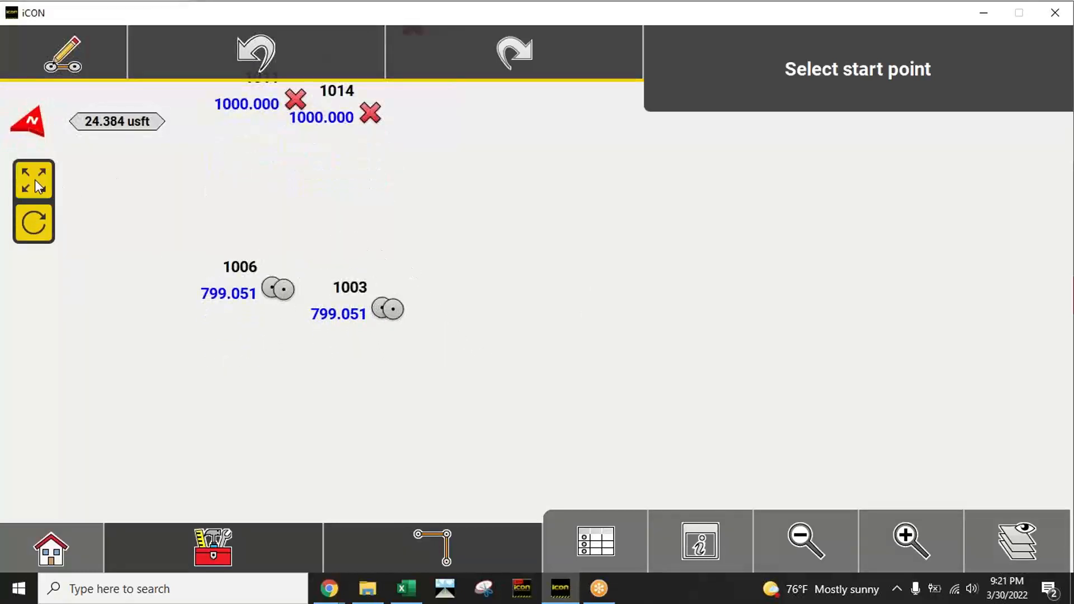
pyautogui.moveTo(425, 165); pyautogui.dragTo(401, 370)
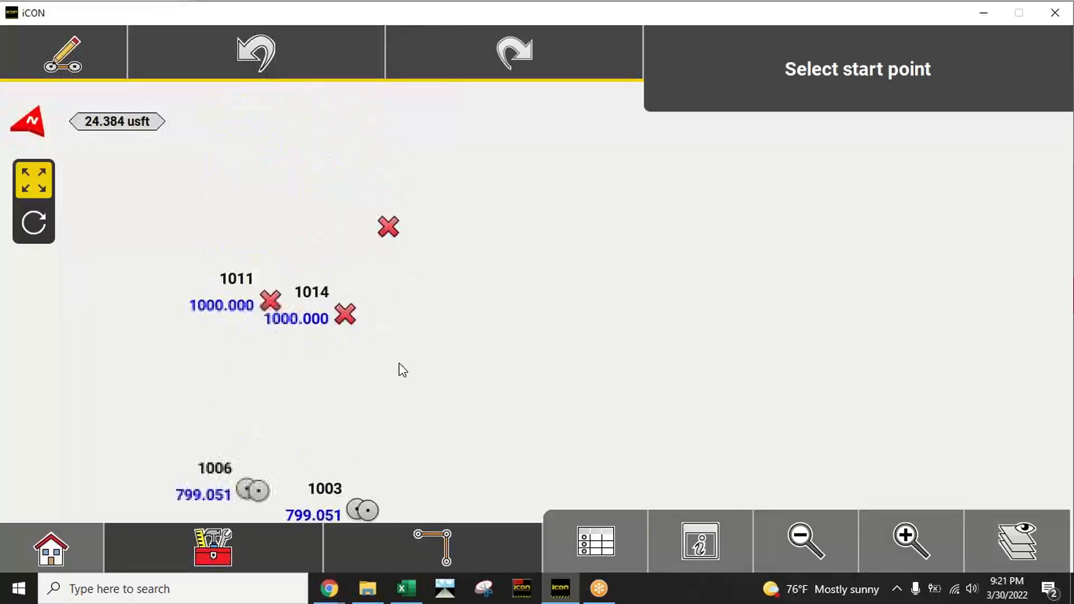
pyautogui.click(888, 538)
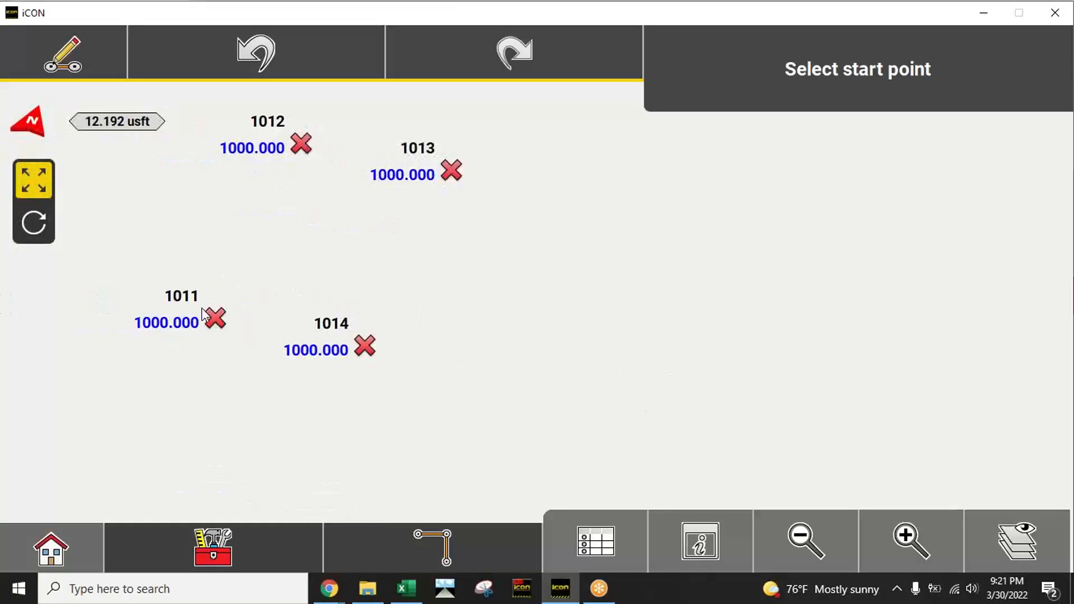
pyautogui.click(40, 124)
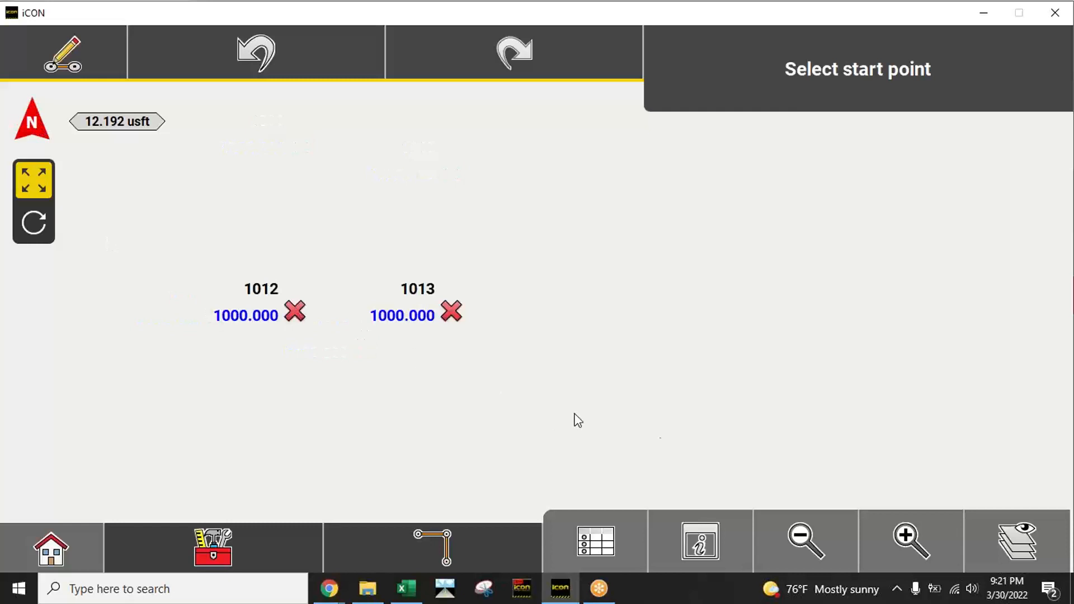
pyautogui.click(801, 542)
pyautogui.click(905, 537)
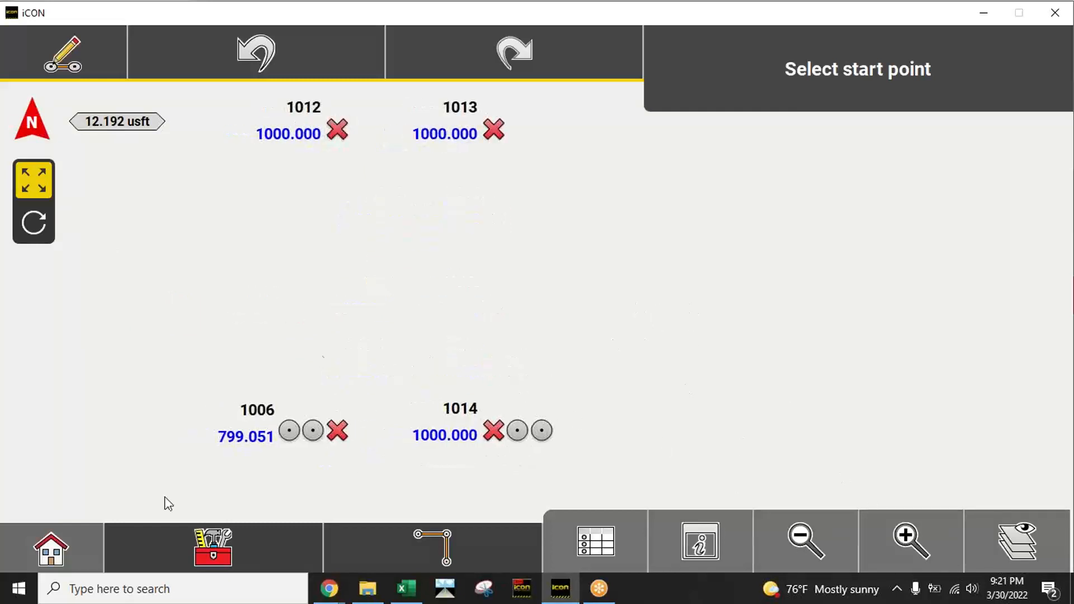
# Step: Leave sketching and open the Slopes application with the four pad corners in view
pyautogui.click(68, 545)
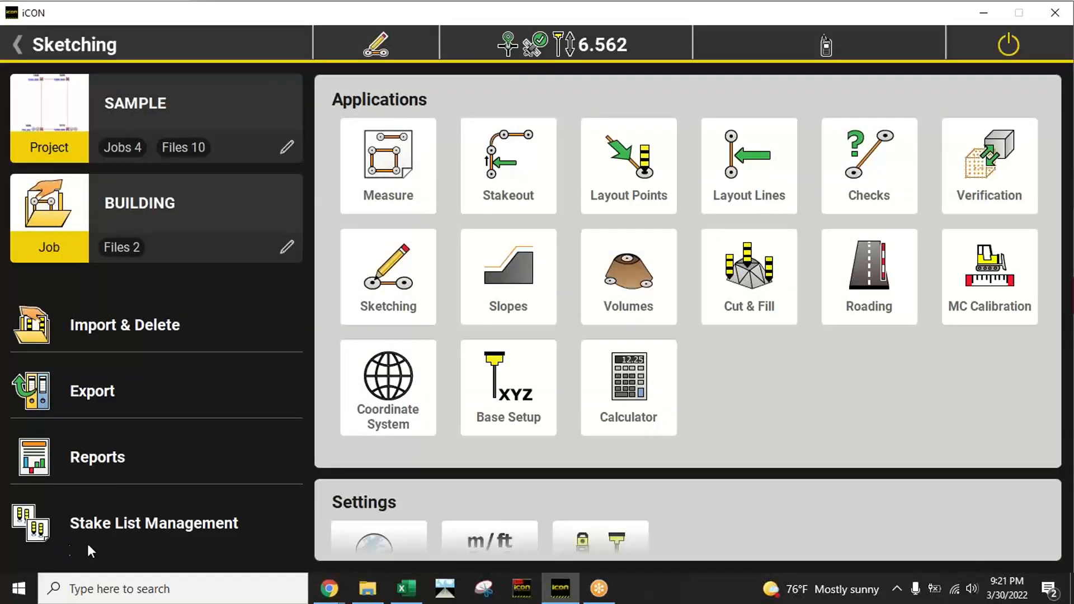
pyautogui.click(518, 270)
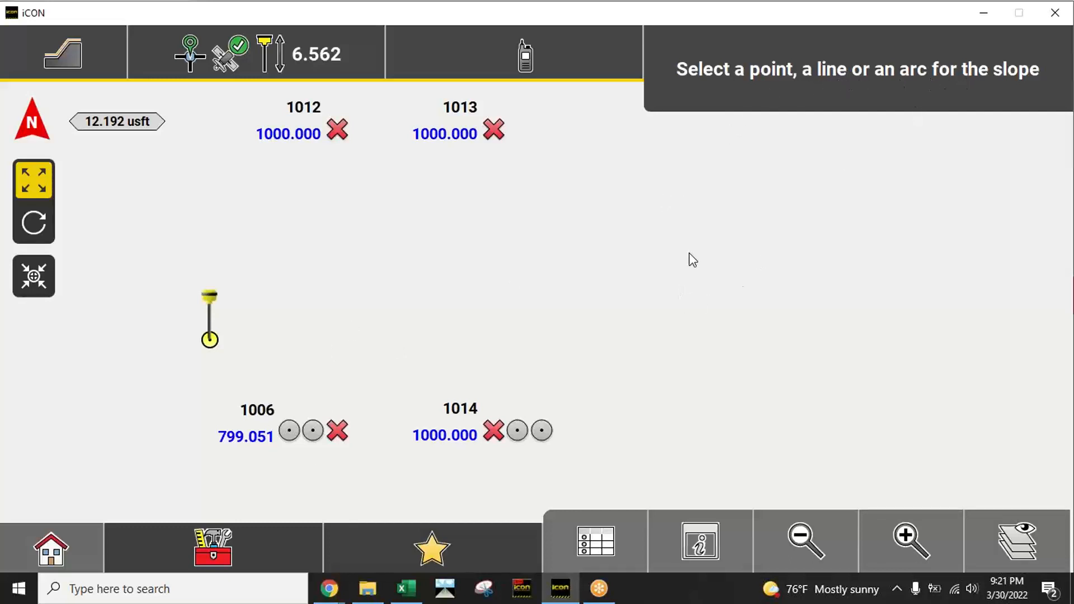
pyautogui.moveTo(691, 259); pyautogui.dragTo(683, 274)
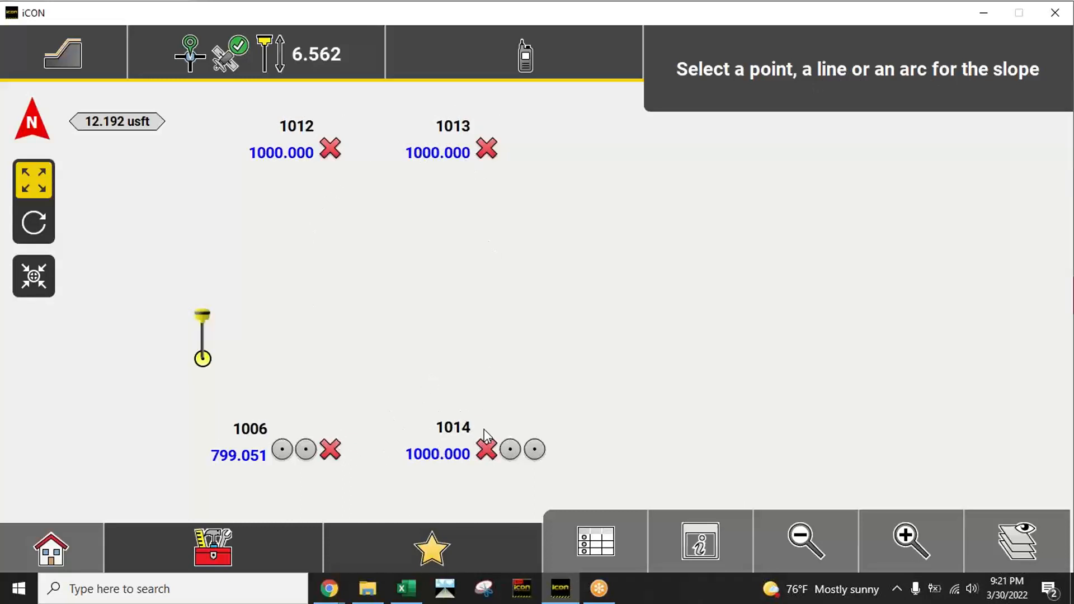
# Step: Connect the pad corners 1011, 1012, 1013 and 1014 into a closed outline for the slope with Connect Points
pyautogui.click(218, 550)
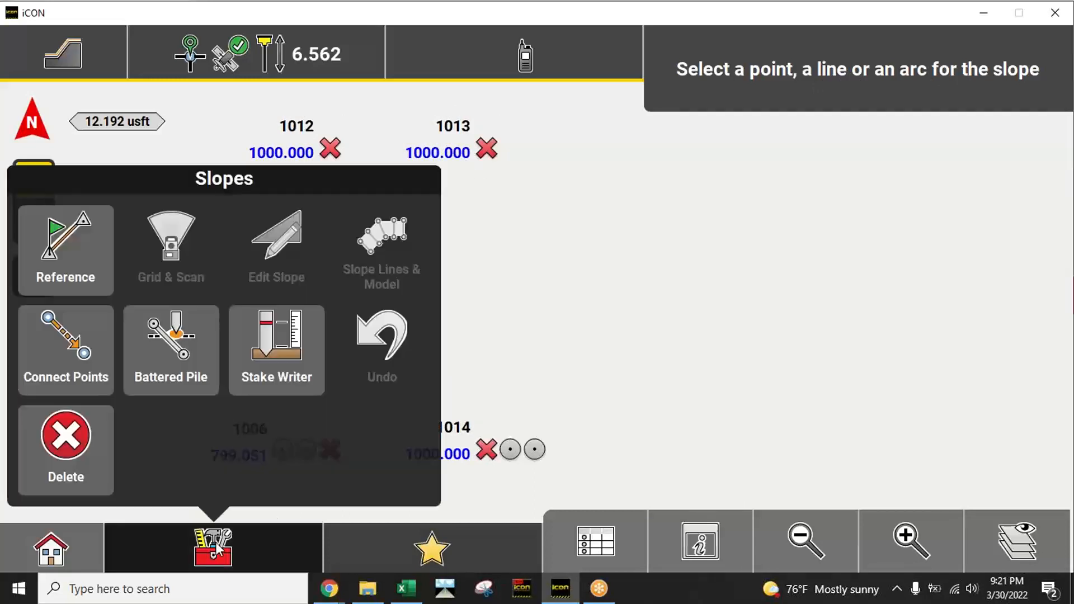
pyautogui.click(62, 341)
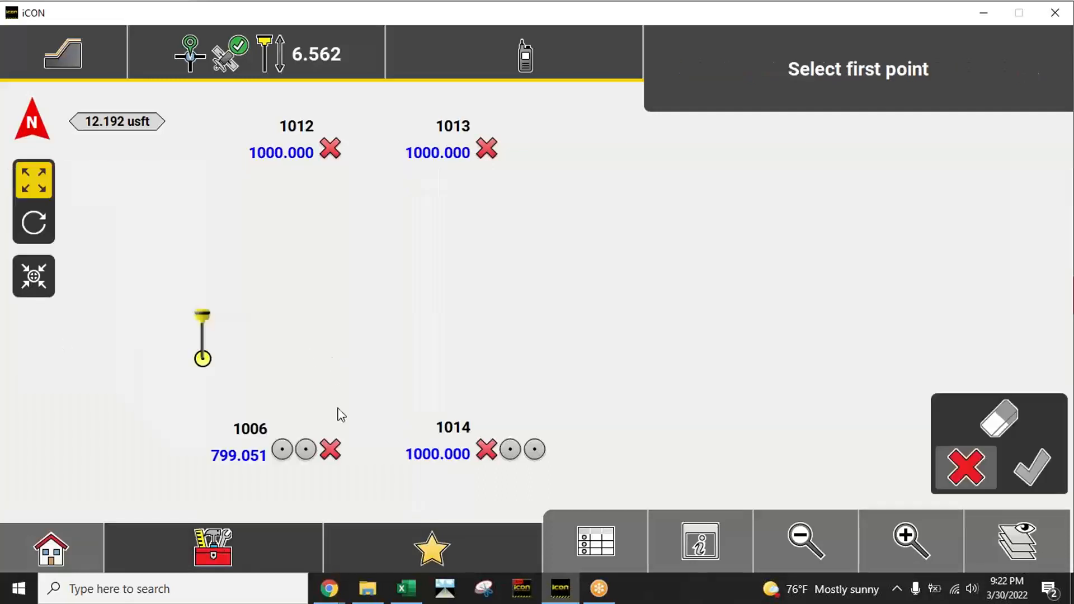
pyautogui.click(331, 449)
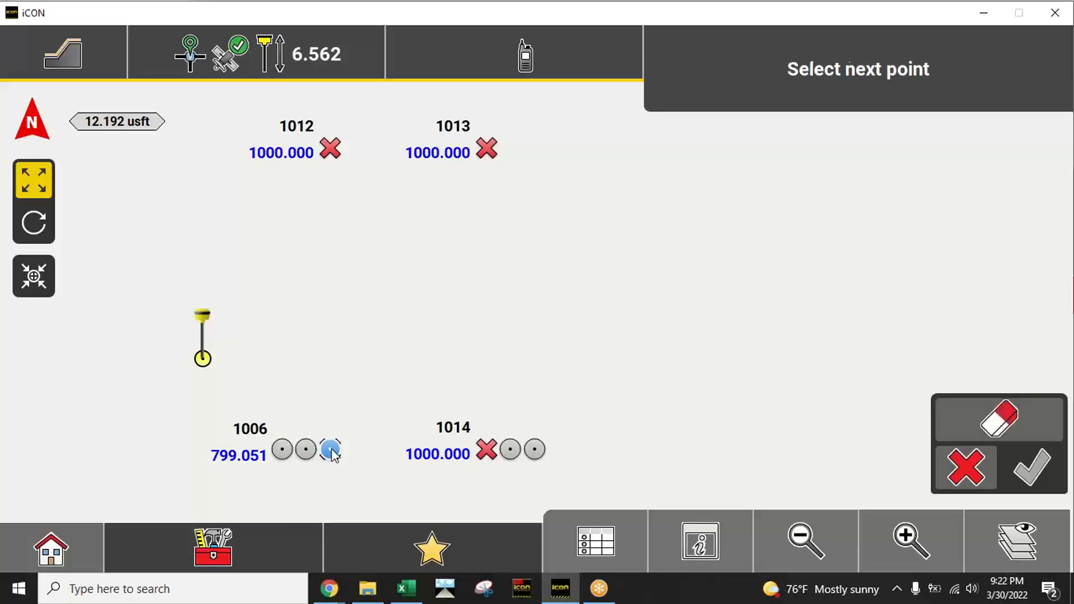
pyautogui.click(331, 150)
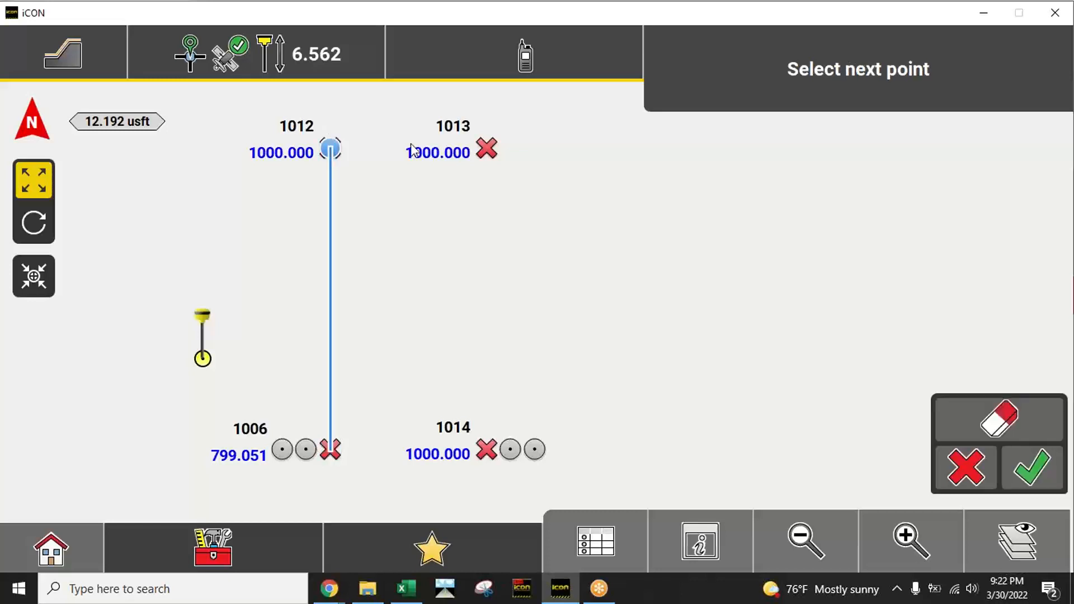
pyautogui.click(487, 149)
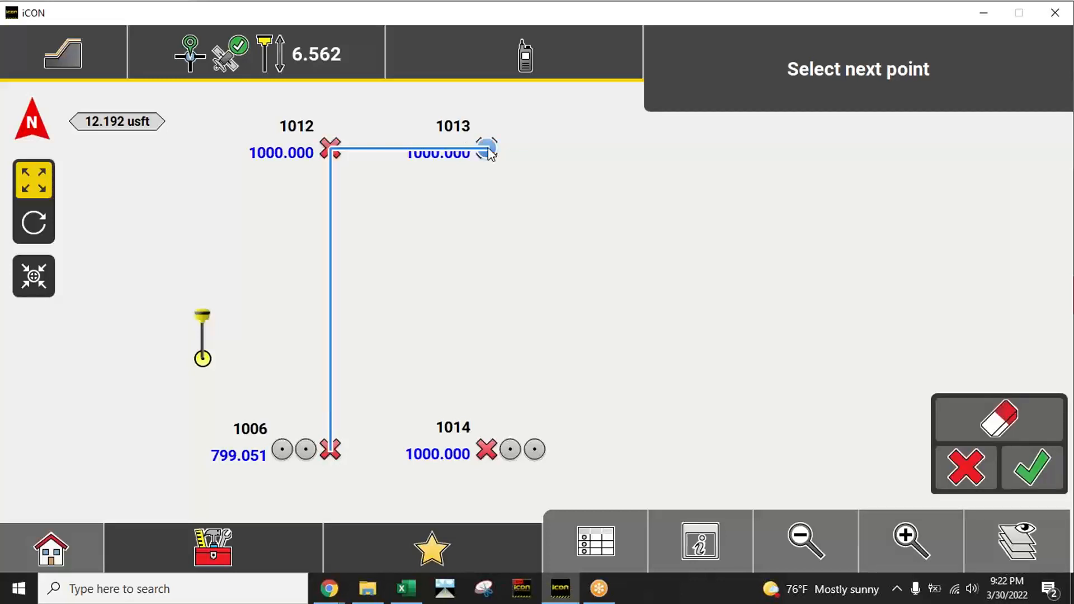
pyautogui.click(487, 450)
pyautogui.click(331, 450)
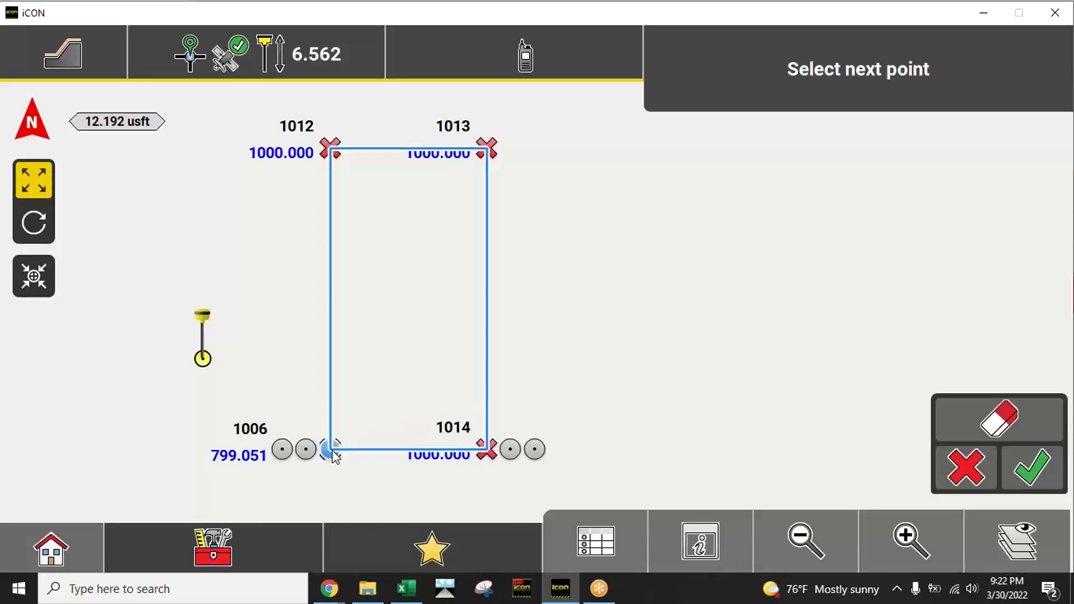
pyautogui.click(1032, 482)
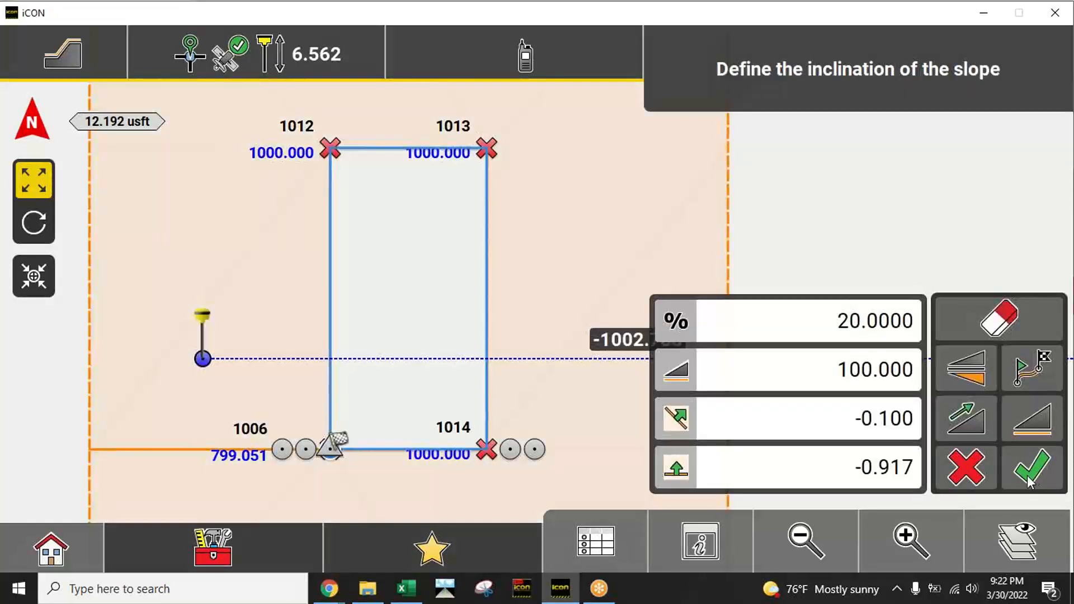
# Step: Set the slope to 0% and its maximum horizontal distance to 0 US survey feet
pyautogui.click(803, 551)
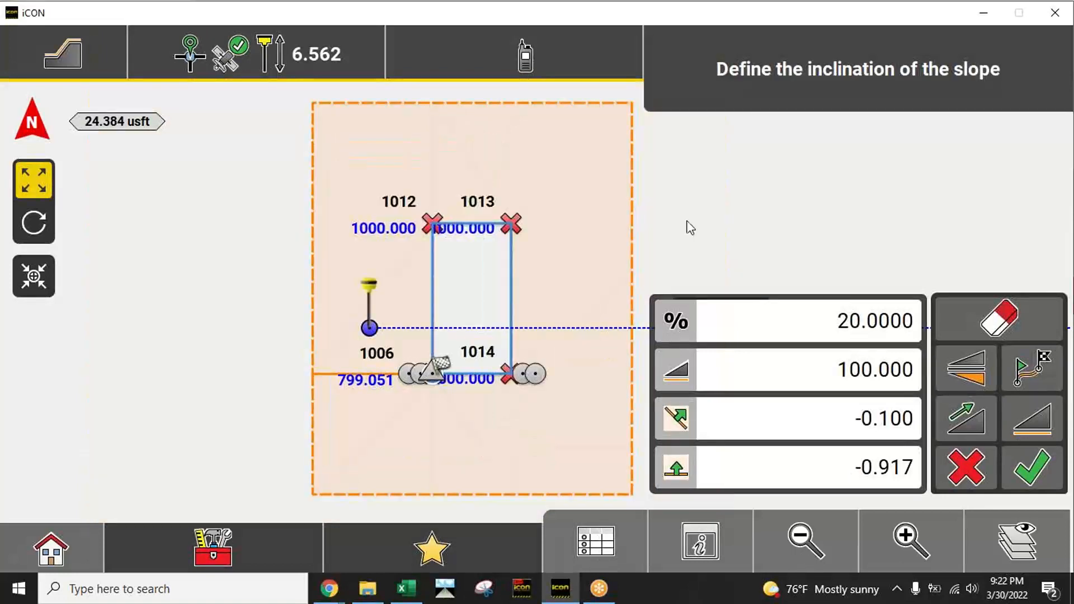
pyautogui.moveTo(689, 228); pyautogui.dragTo(612, 216)
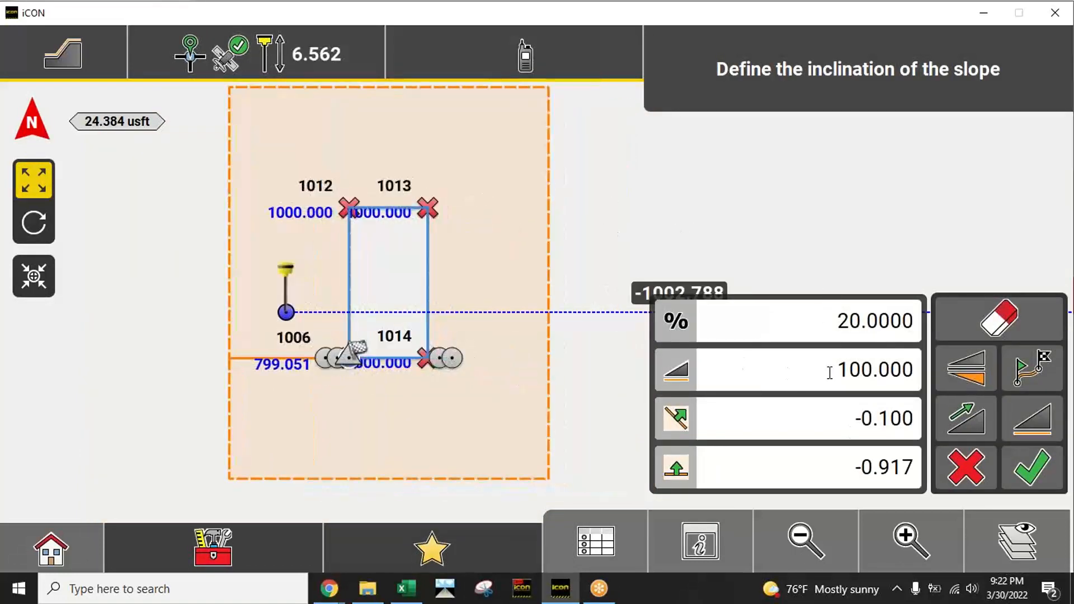
pyautogui.click(841, 315)
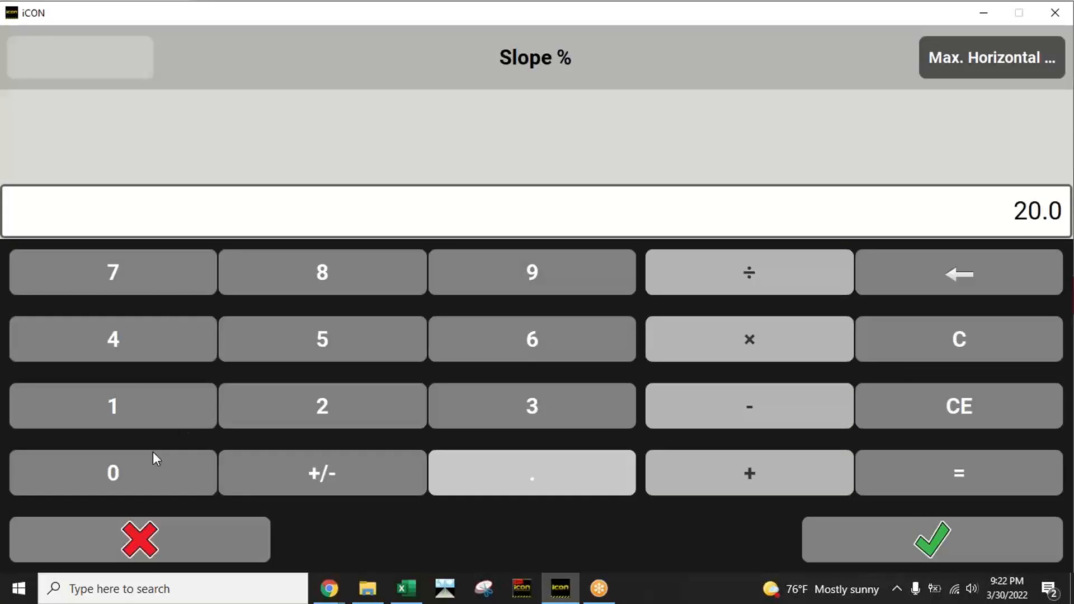
pyautogui.click(156, 470)
pyautogui.click(873, 539)
pyautogui.click(773, 378)
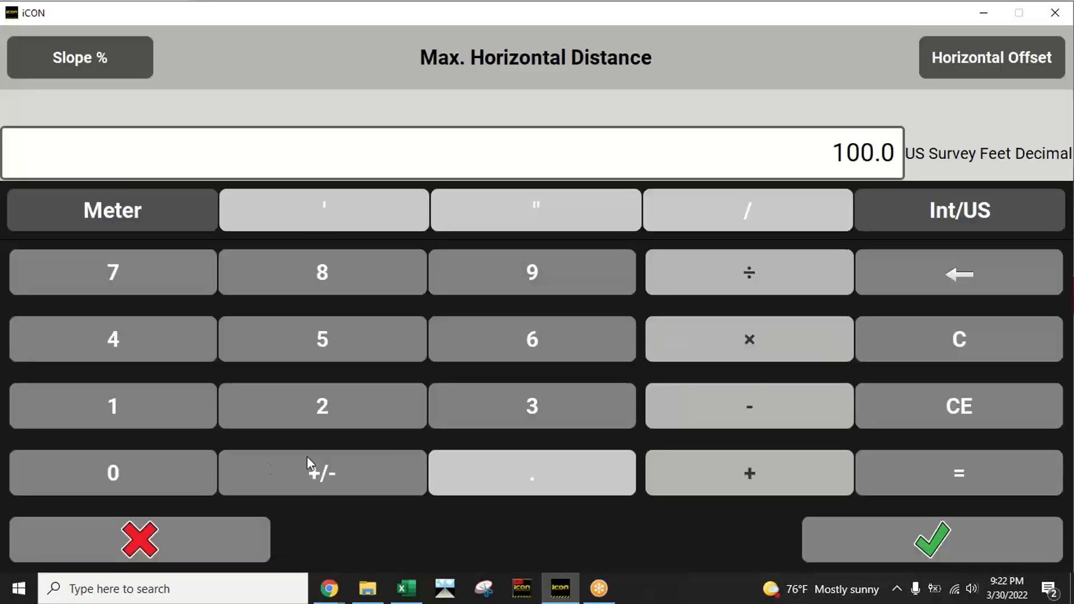
pyautogui.click(187, 469)
pyautogui.click(942, 560)
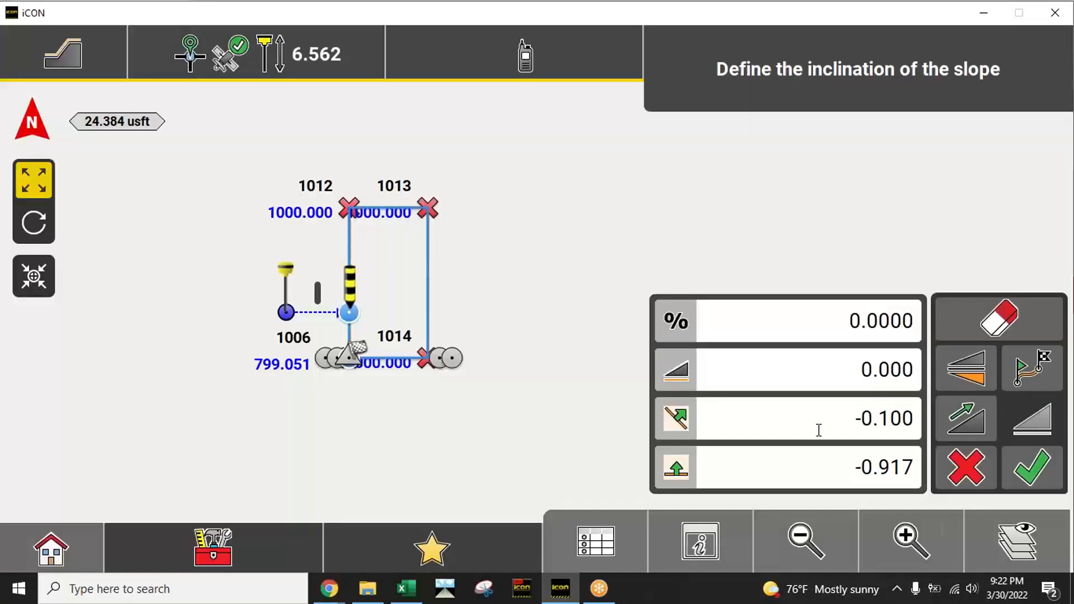
# Step: Set the slope's horizontal and vertical offsets both to 0
pyautogui.click(850, 431)
pyautogui.click(174, 480)
pyautogui.click(971, 540)
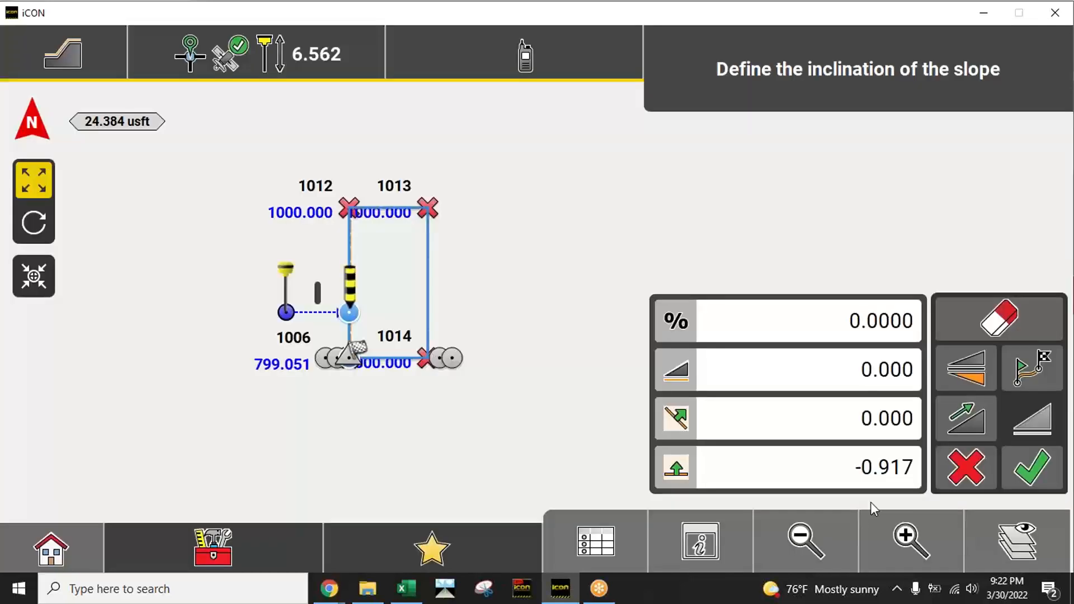
pyautogui.click(873, 465)
pyautogui.click(158, 470)
pyautogui.click(886, 527)
pyautogui.click(905, 539)
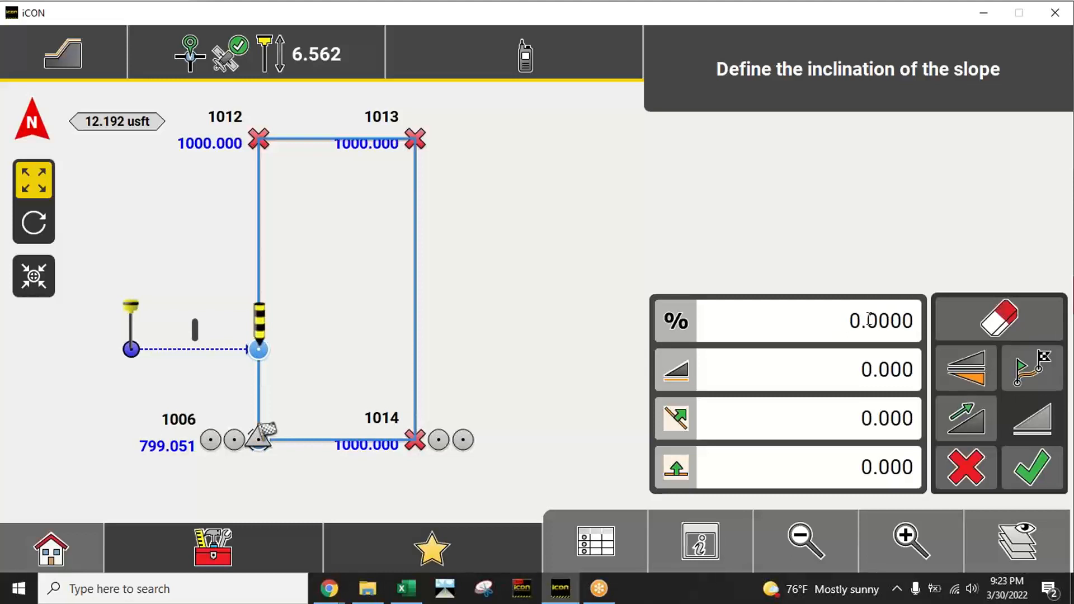
# Step: Set the slope's inclination to 25% with its direction pointing upward
pyautogui.click(976, 427)
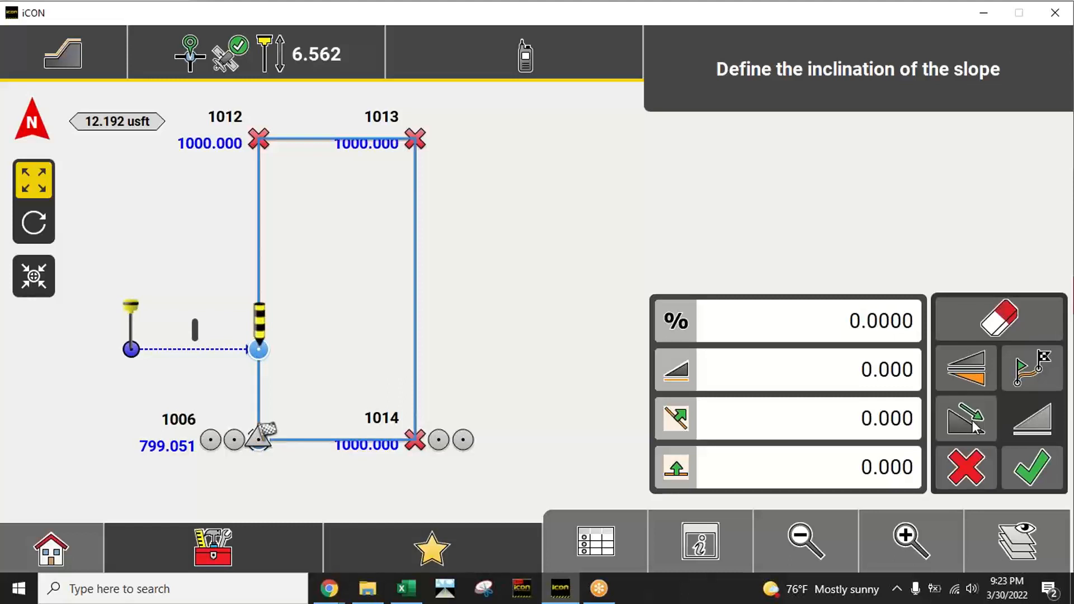
pyautogui.click(977, 429)
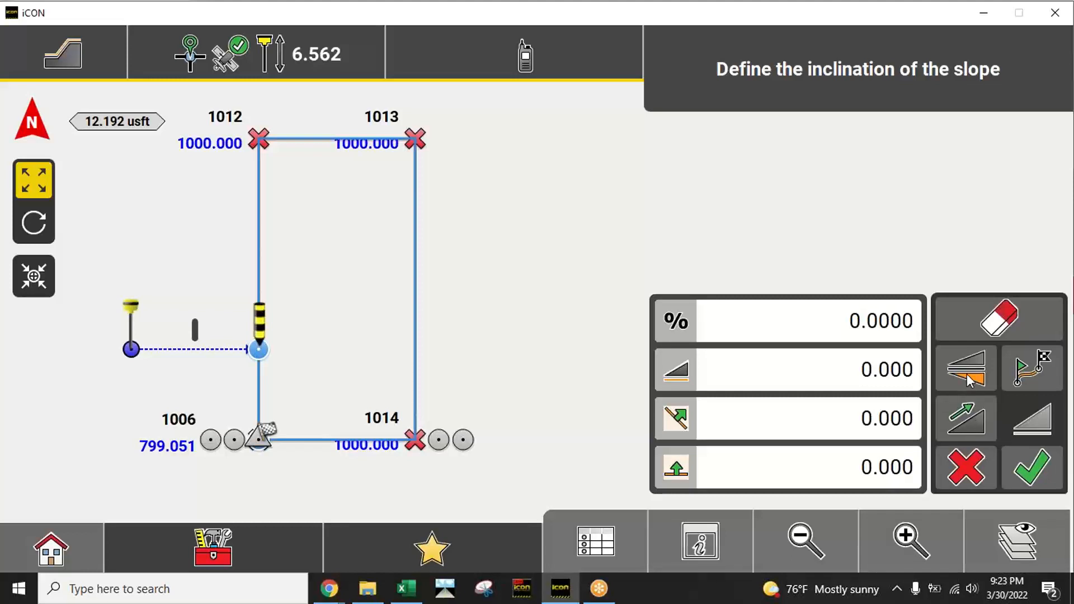
pyautogui.click(843, 322)
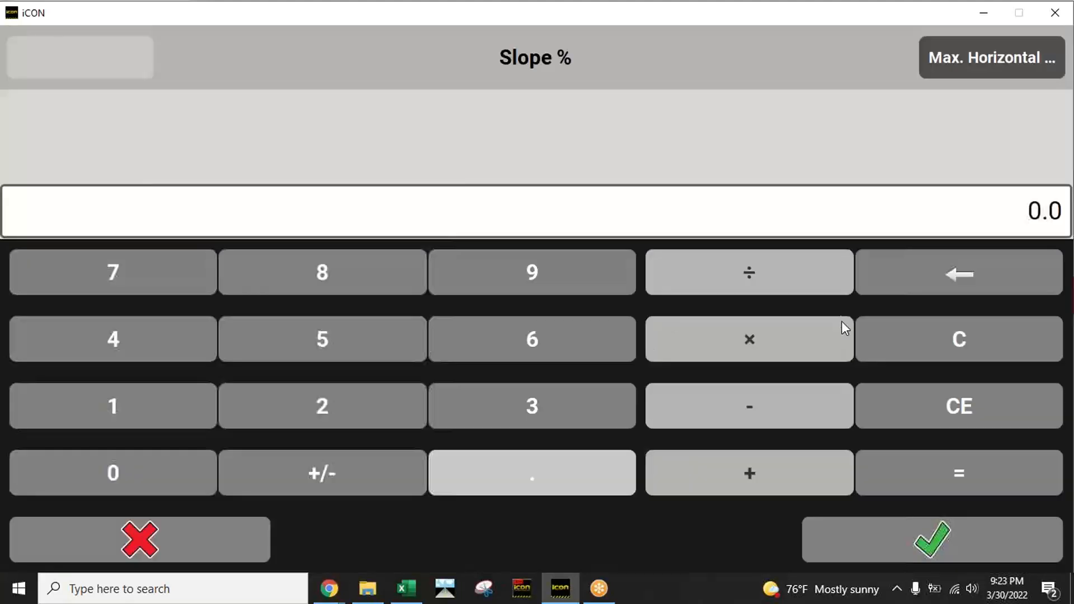
pyautogui.click(324, 401)
pyautogui.click(321, 338)
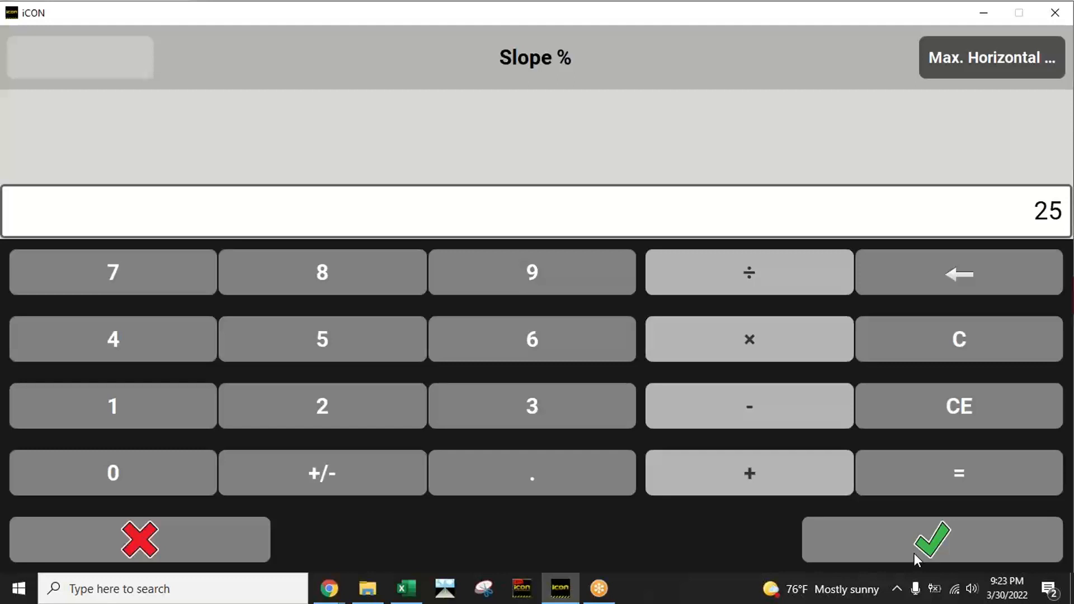
pyautogui.click(942, 545)
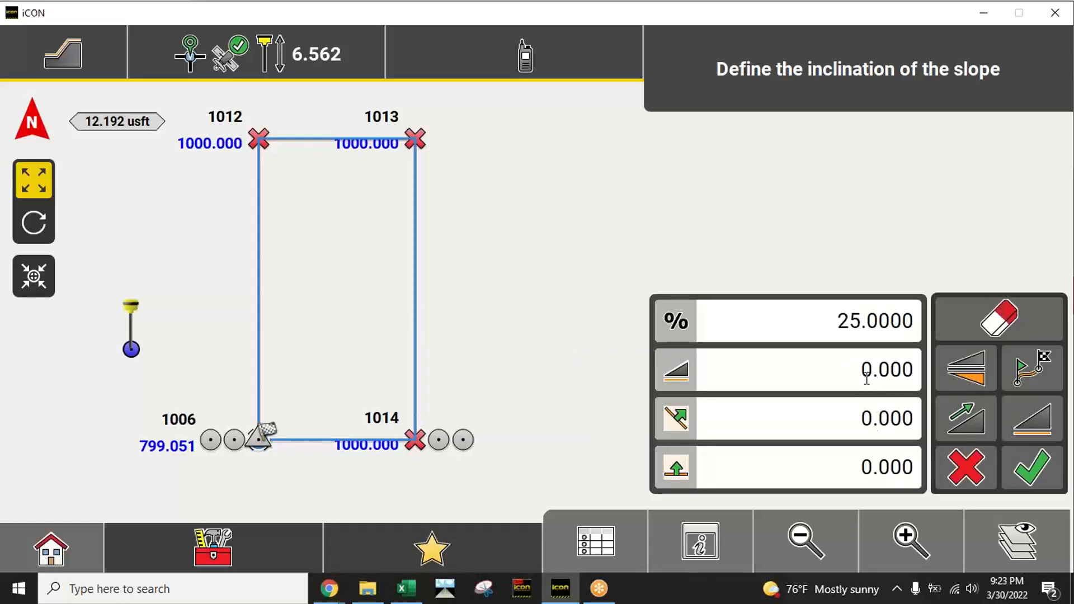
# Step: Set the slope's maximum horizontal distance to 100 US survey feet
pyautogui.click(830, 540)
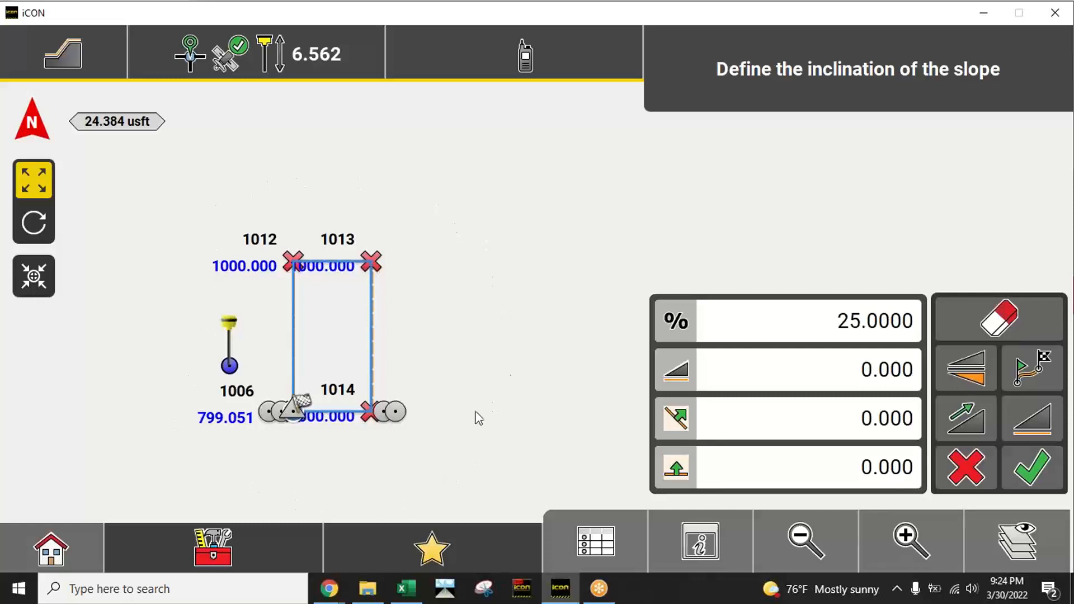
pyautogui.click(847, 371)
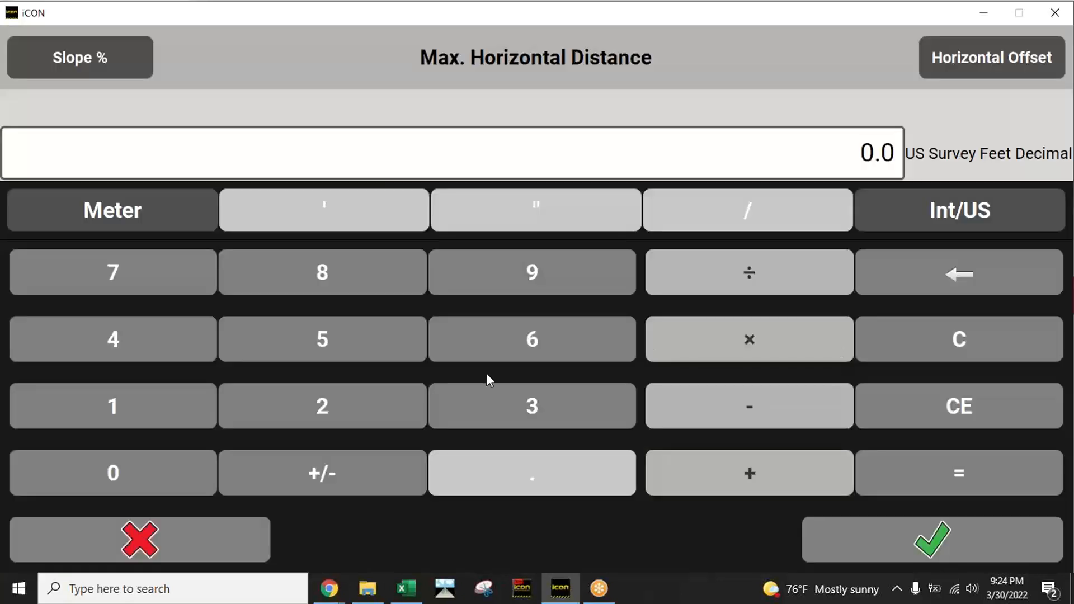
pyautogui.click(166, 412)
pyautogui.click(139, 461)
pyautogui.click(139, 461)
pyautogui.click(982, 544)
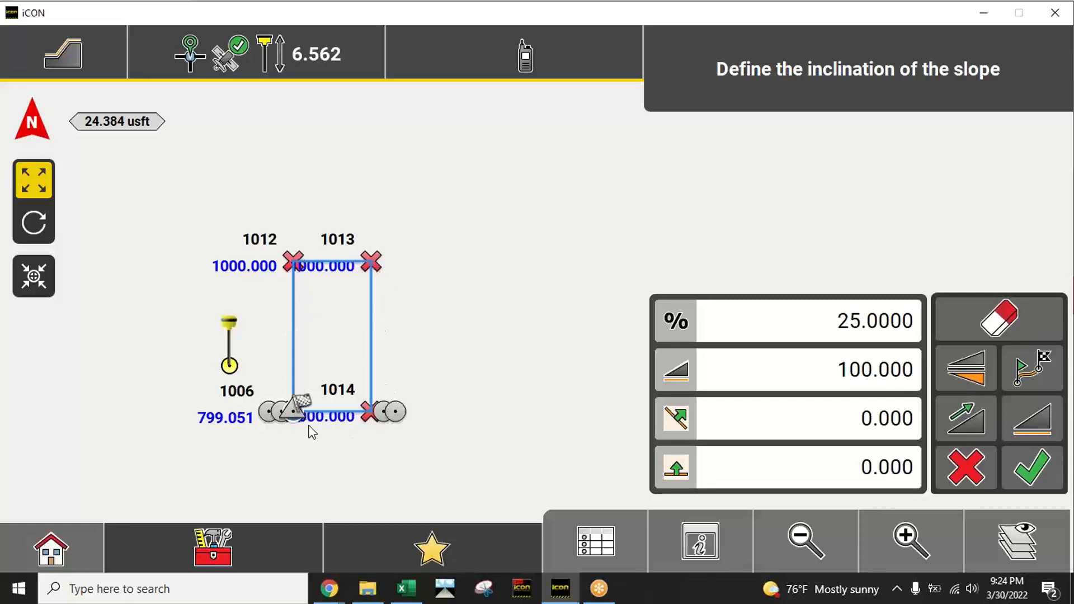
# Step: Switch the slope to the outer side of the pad outline
pyautogui.click(970, 372)
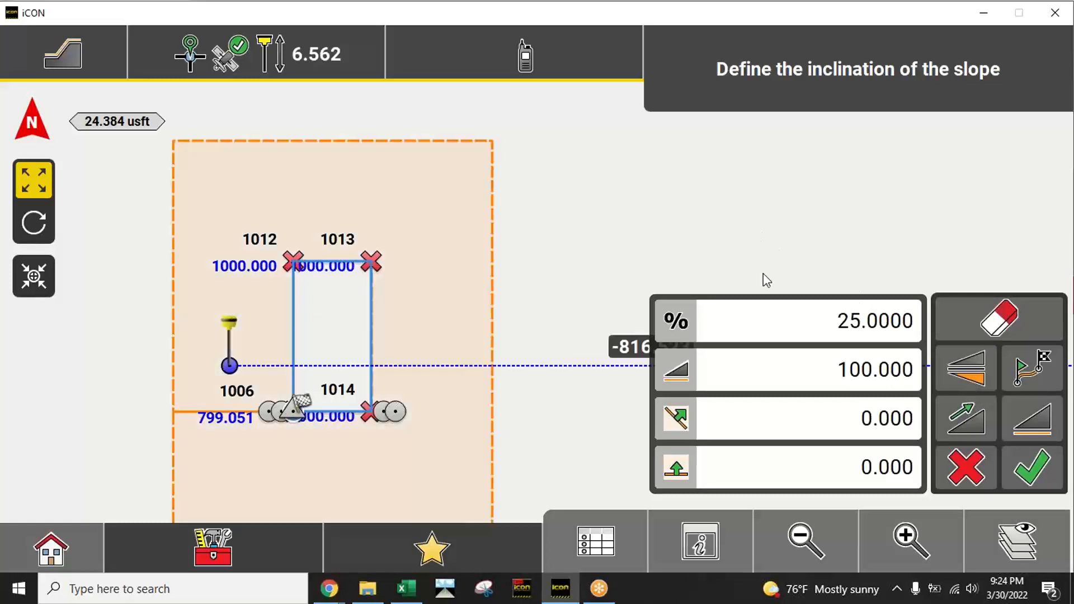
pyautogui.click(970, 379)
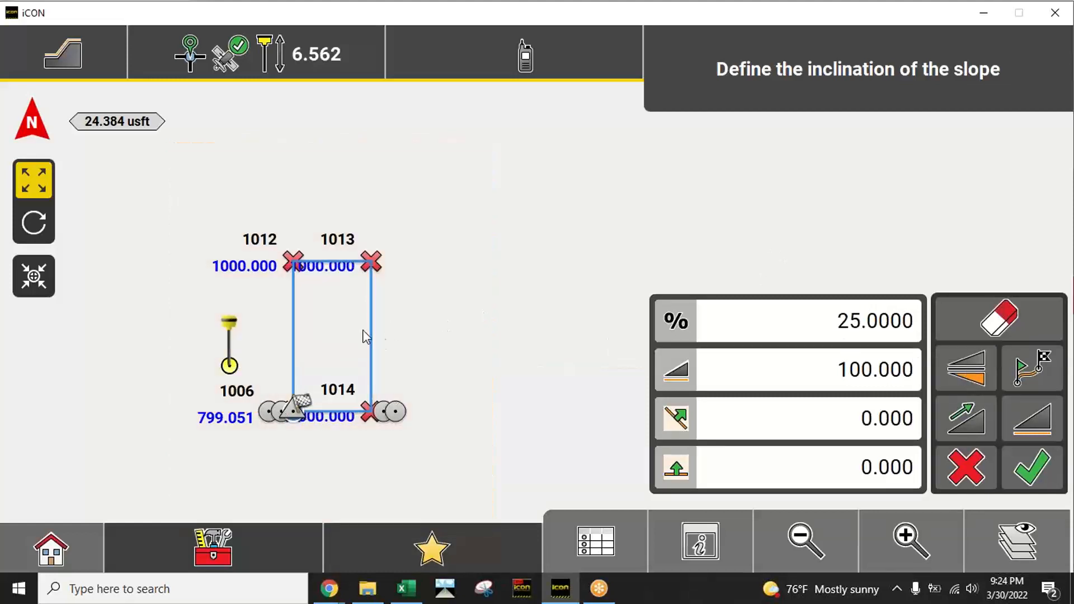
pyautogui.click(973, 381)
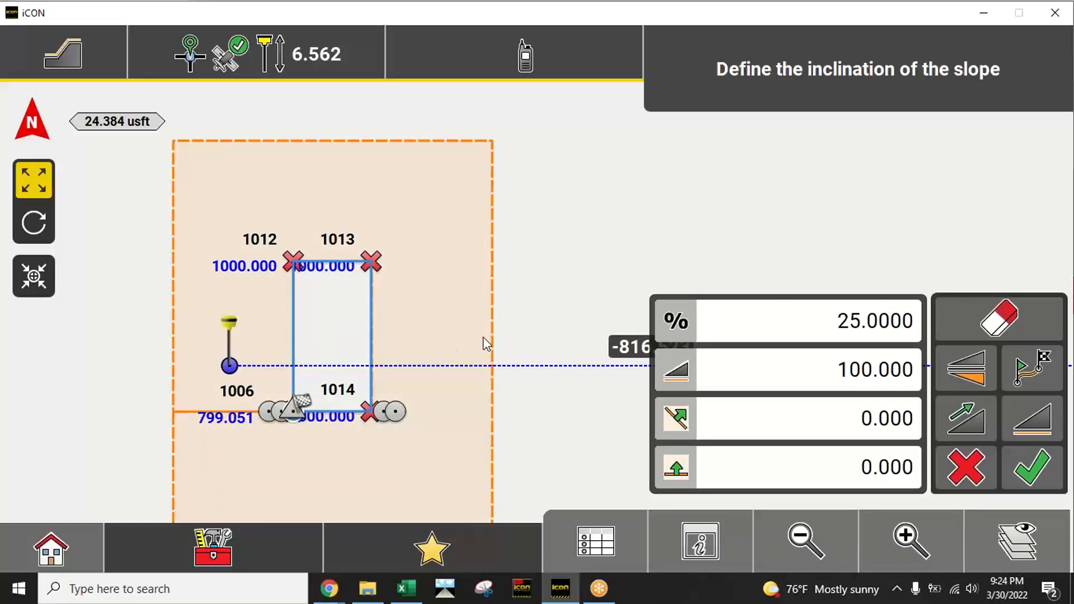
# Step: Examine in a tilted 3D view how the upward slope surrounds the pad outline
pyautogui.moveTo(521, 324); pyautogui.dragTo(537, 266)
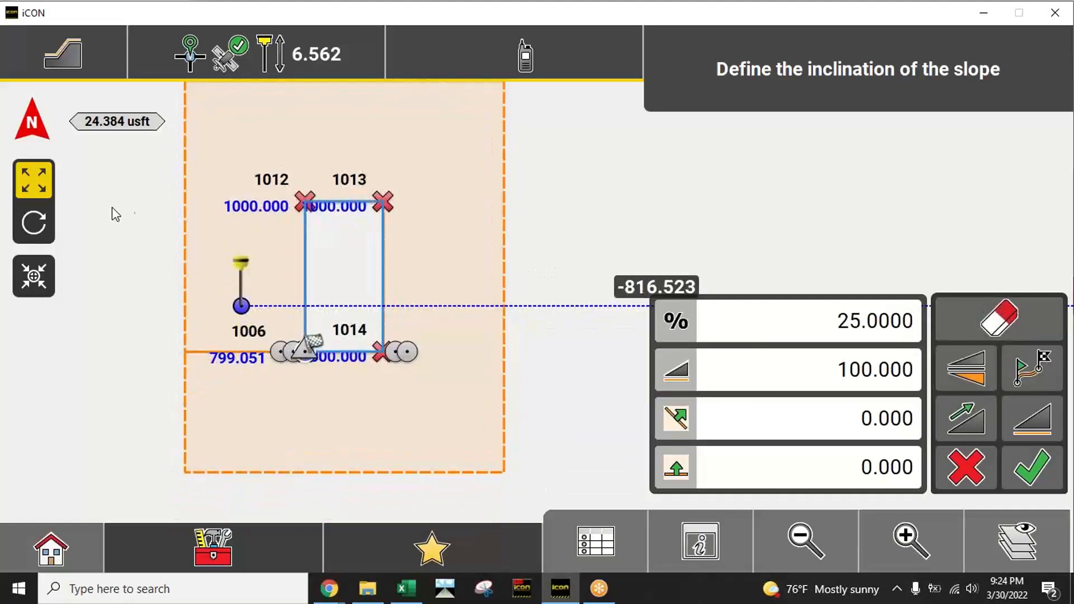
pyautogui.click(33, 225)
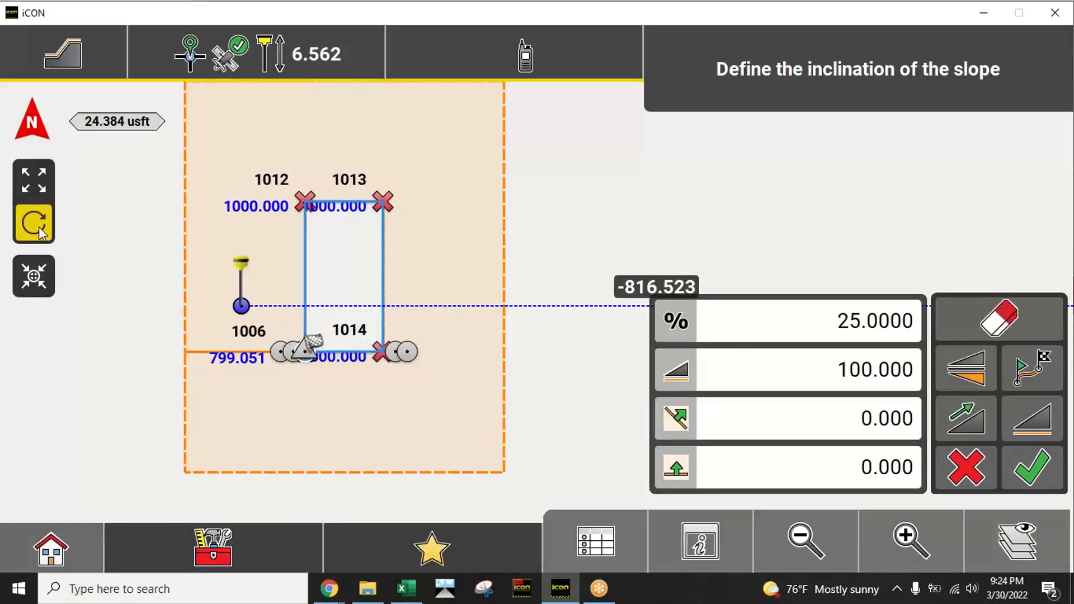
pyautogui.moveTo(344, 387); pyautogui.dragTo(263, 211)
pyautogui.click(28, 181)
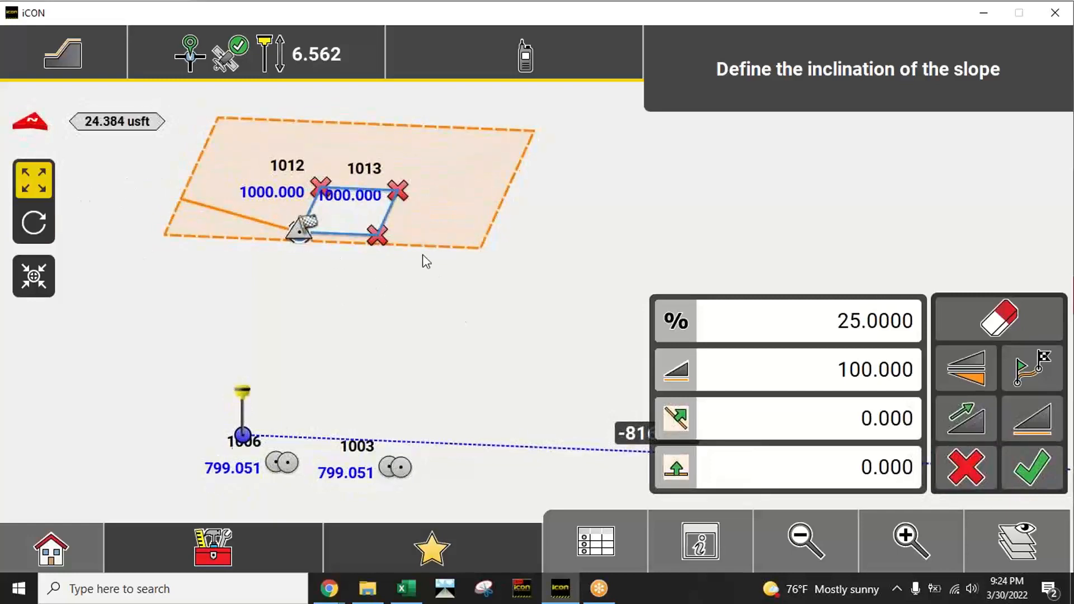
pyautogui.moveTo(424, 259); pyautogui.dragTo(525, 360)
pyautogui.click(878, 546)
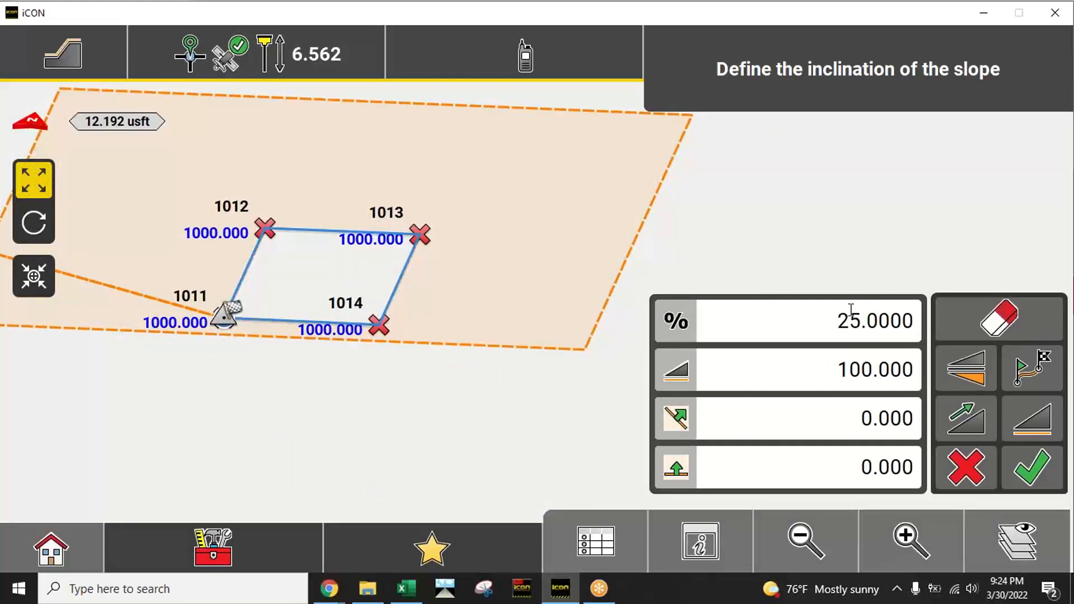
pyautogui.click(41, 228)
pyautogui.moveTo(374, 388); pyautogui.dragTo(387, 377)
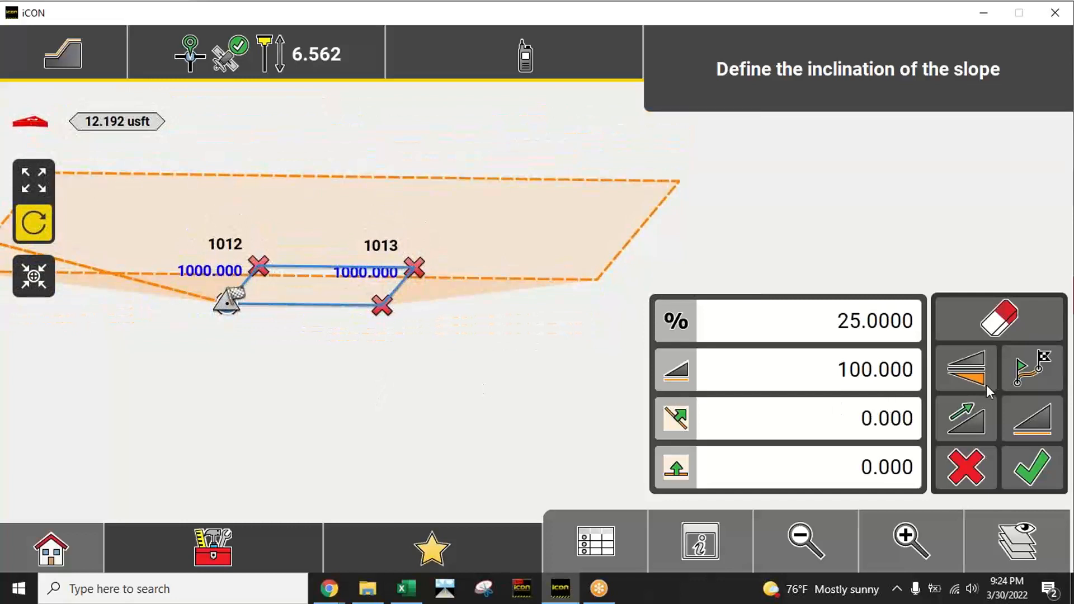
# Step: Reverse the slope's direction so it falls away from the pad, and check it in 3D from several angles
pyautogui.click(971, 419)
pyautogui.moveTo(491, 377); pyautogui.dragTo(523, 336)
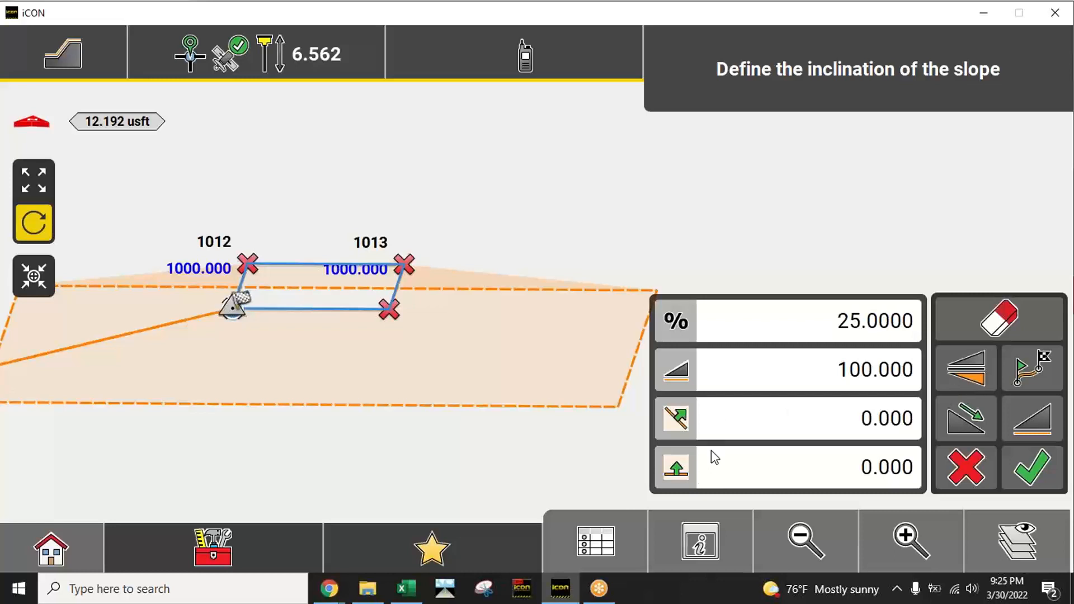
pyautogui.moveTo(523, 377); pyautogui.dragTo(466, 379)
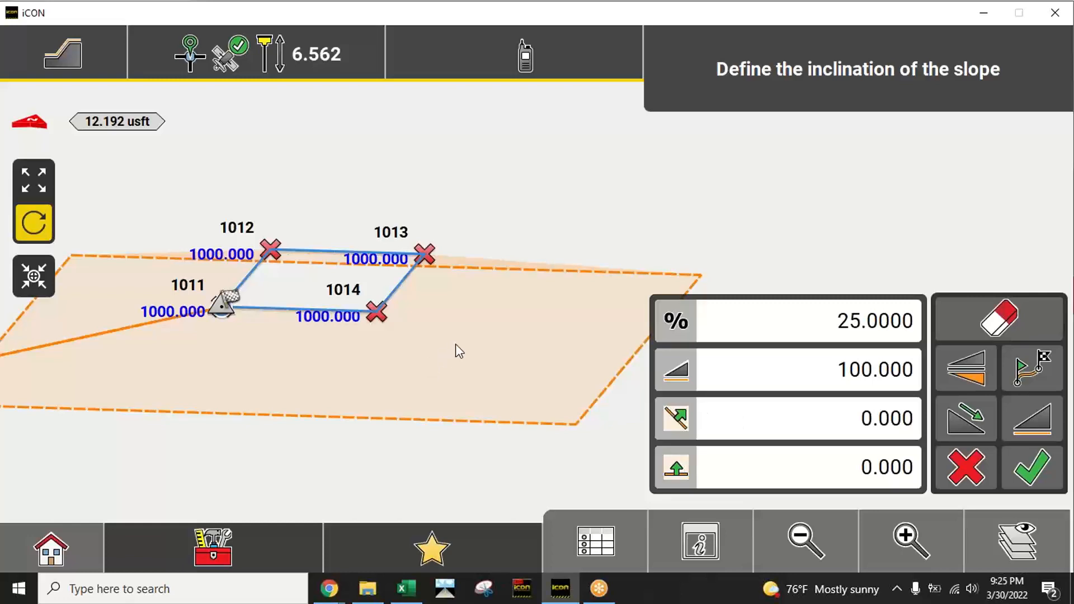
pyautogui.moveTo(456, 350); pyautogui.dragTo(439, 375)
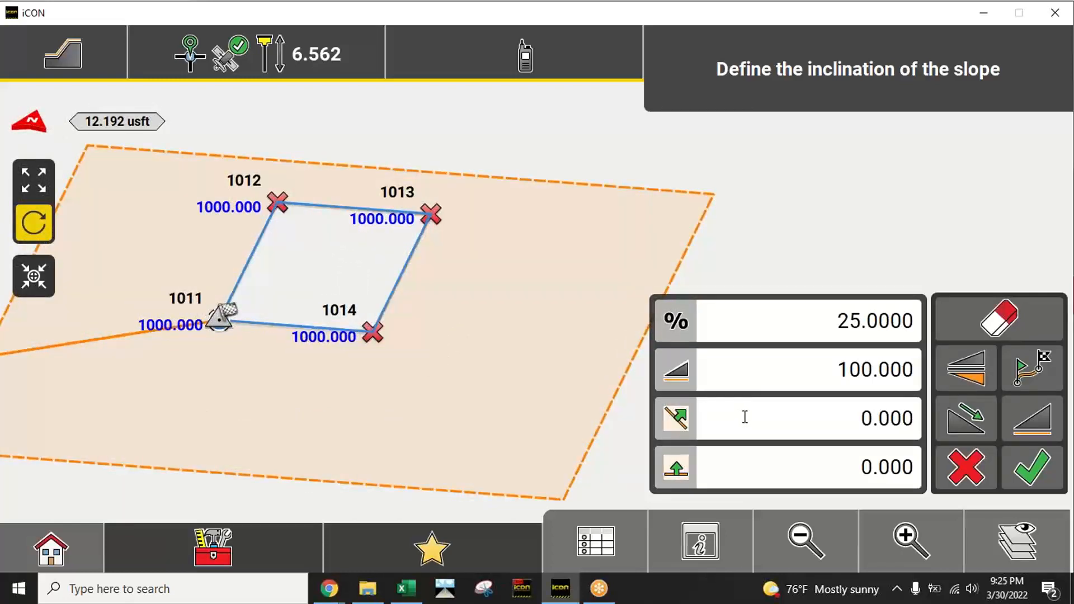
# Step: Enter a horizontal offset of 5 US survey feet and flip the slope to the pad's outer side, making the offset -5
pyautogui.click(783, 416)
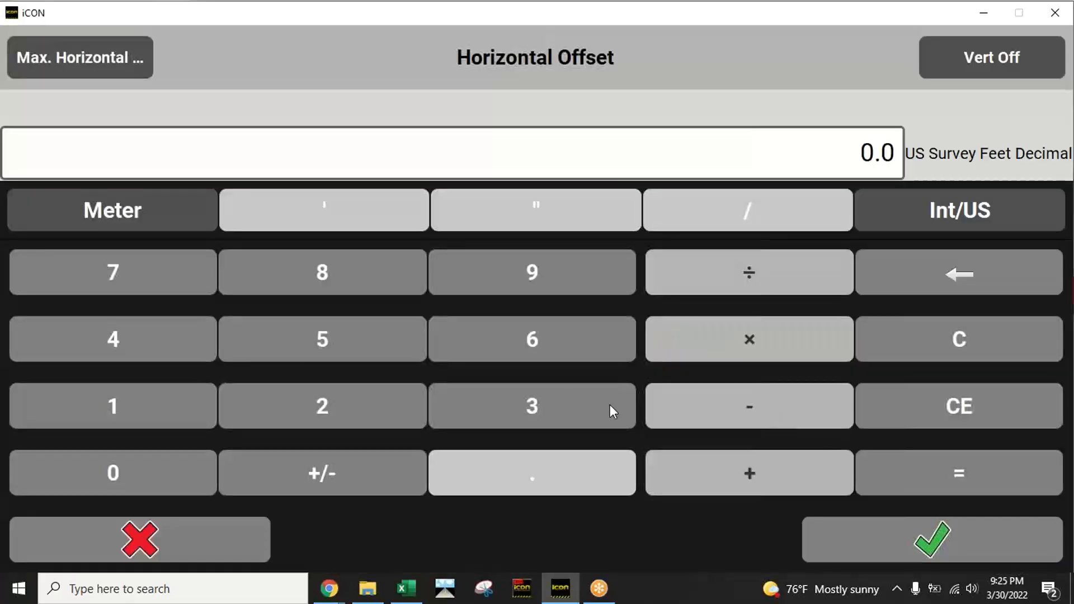
pyautogui.click(360, 347)
pyautogui.click(950, 551)
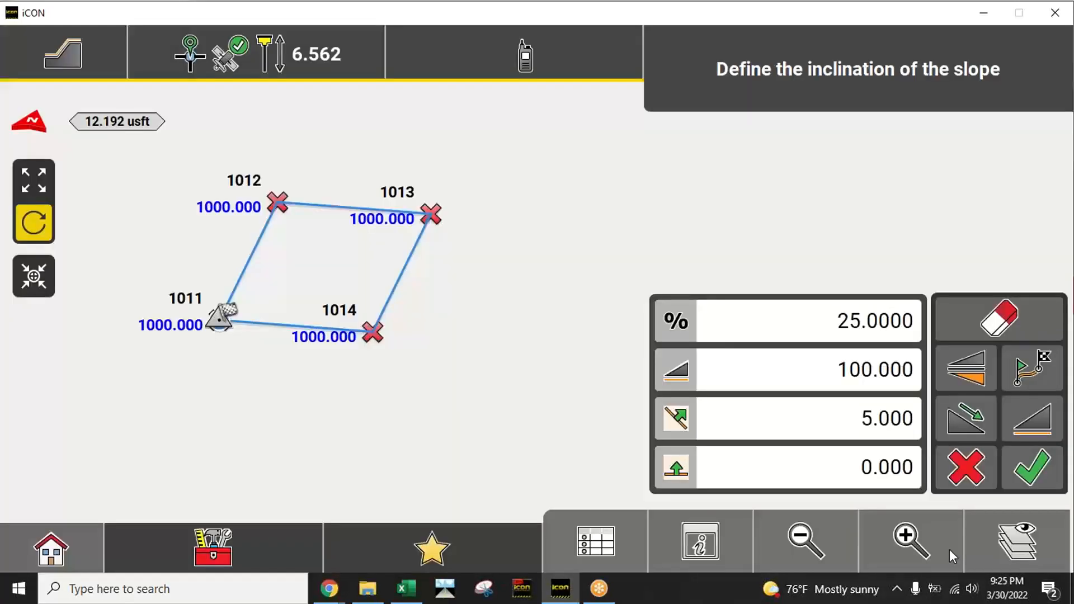
pyautogui.click(978, 381)
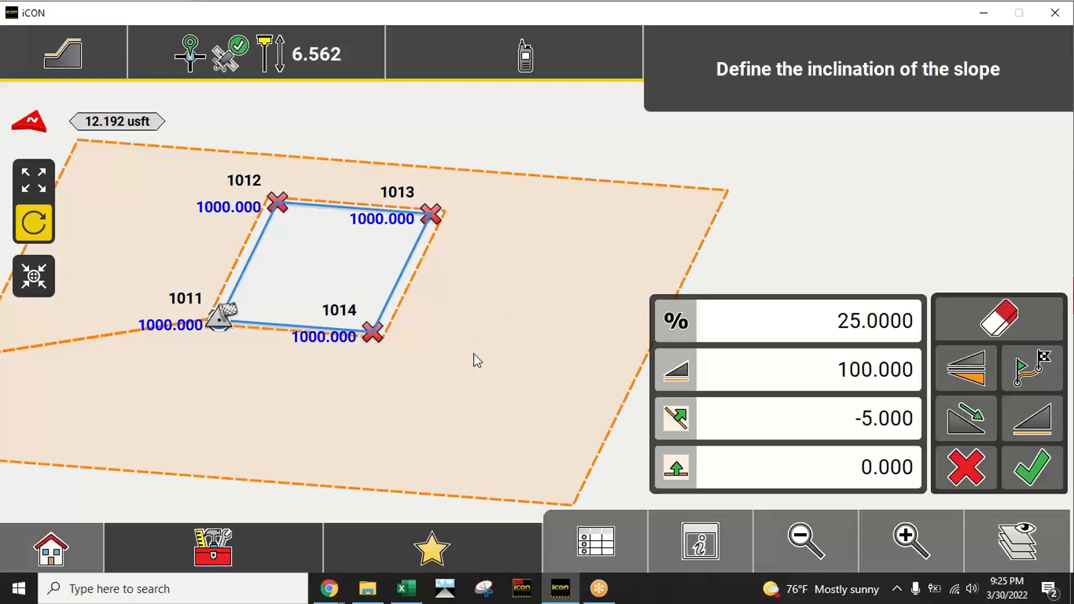
# Step: Examine in 3D the horizontal gap between the pad outline and the start of the slope, close up around corners 1013 and 1014
pyautogui.moveTo(475, 360)
pyautogui.mouseDown()
pyautogui.moveTo(520, 314)
pyautogui.moveTo(511, 333)
pyautogui.moveTo(422, 277)
pyautogui.mouseUp()
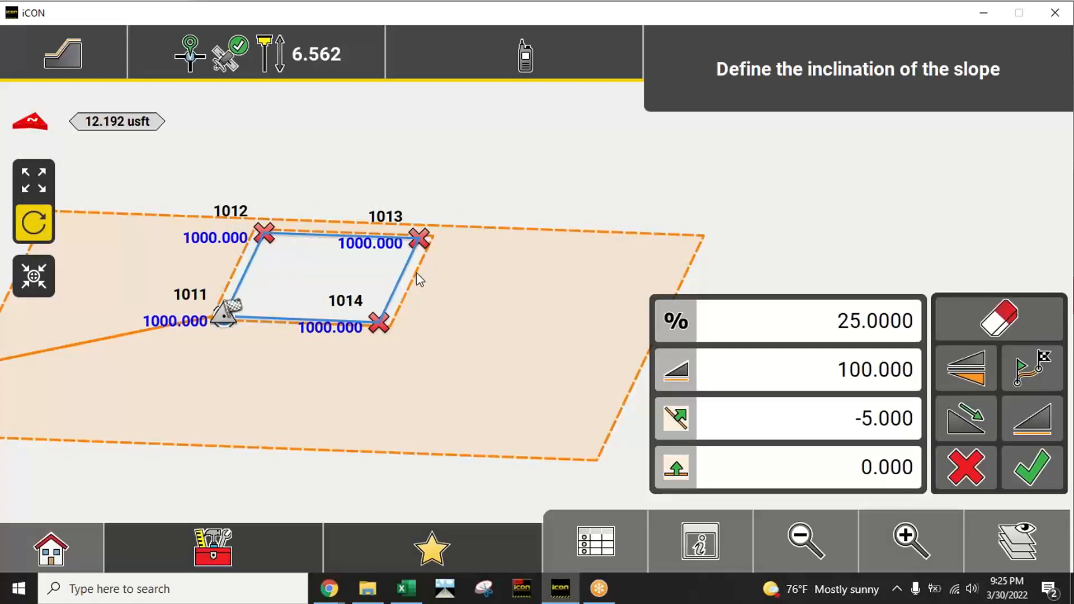
pyautogui.moveTo(431, 343)
pyautogui.mouseDown()
pyautogui.moveTo(443, 371)
pyautogui.moveTo(473, 338)
pyautogui.moveTo(437, 325)
pyautogui.mouseUp()
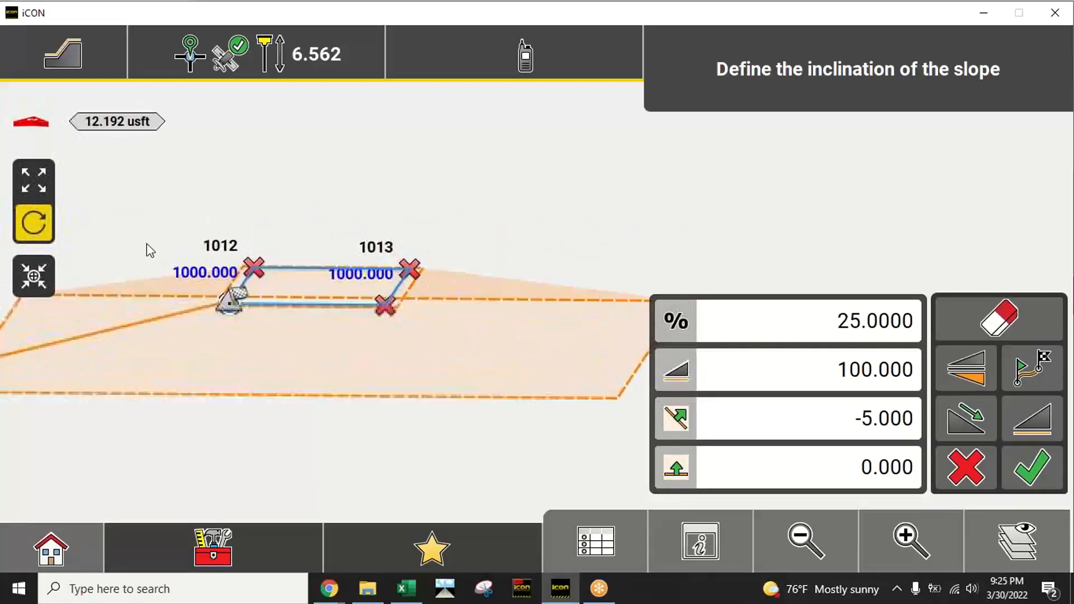
pyautogui.click(35, 178)
pyautogui.click(898, 539)
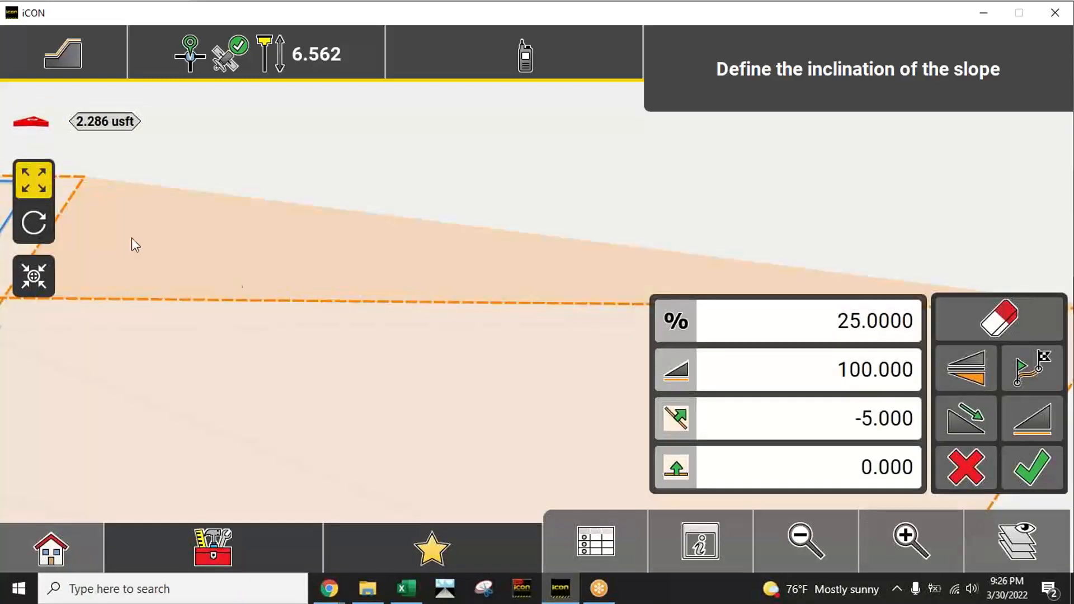
pyautogui.moveTo(179, 217); pyautogui.dragTo(408, 259)
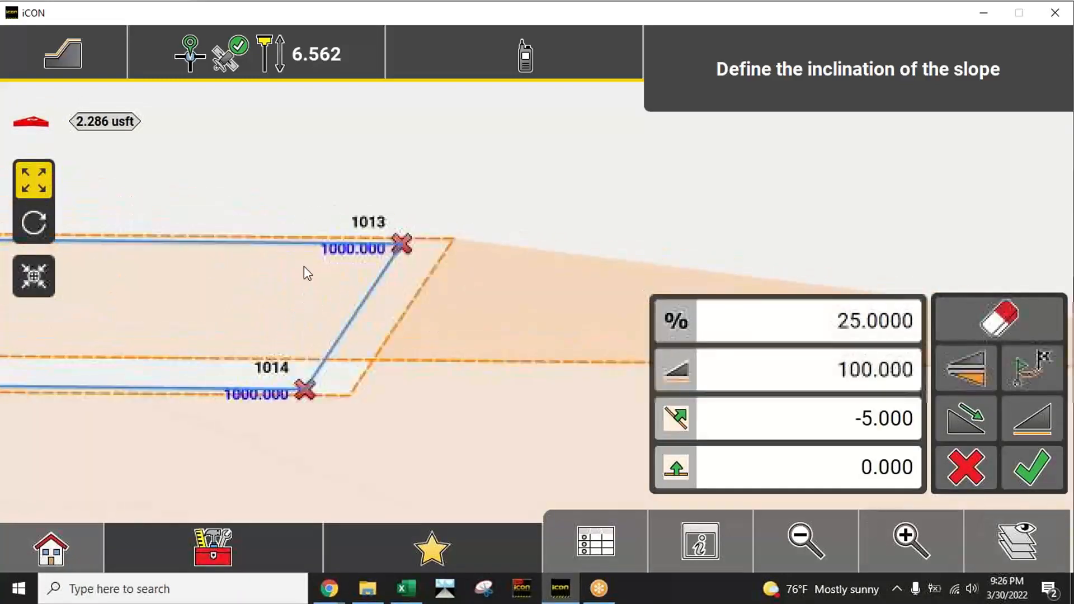
pyautogui.click(30, 224)
pyautogui.moveTo(420, 297); pyautogui.dragTo(399, 331)
pyautogui.click(804, 541)
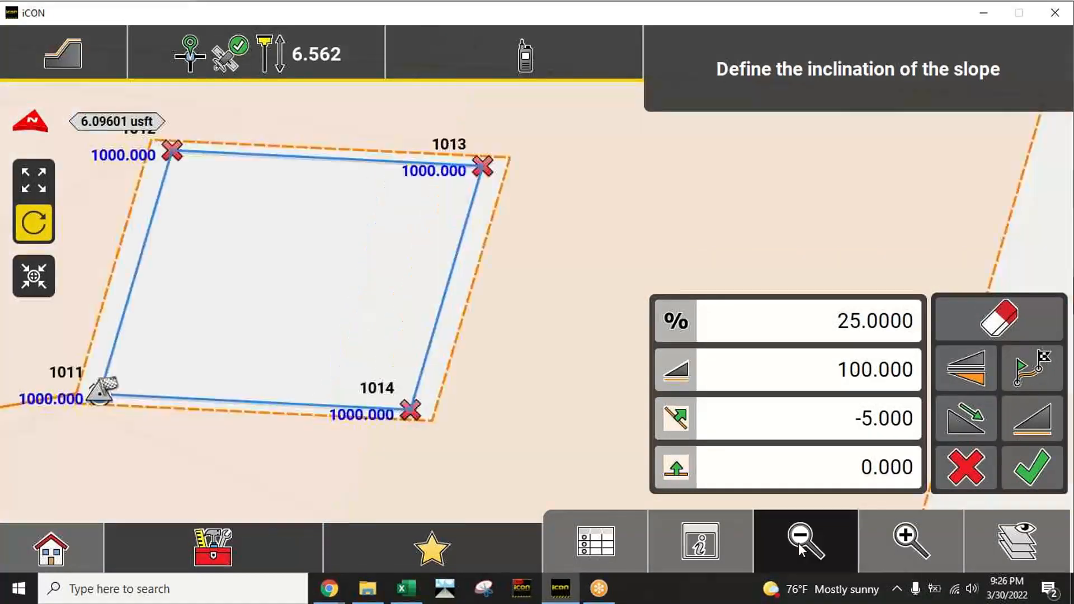
pyautogui.click(34, 179)
pyautogui.moveTo(519, 387); pyautogui.dragTo(448, 394)
pyautogui.click(34, 223)
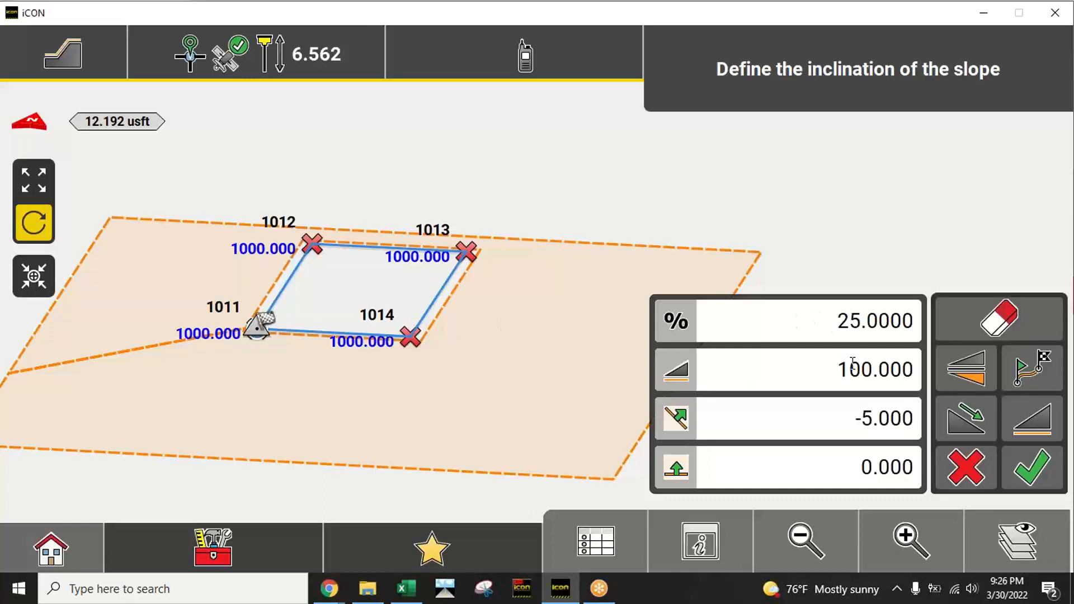
# Step: Set the slope's vertical offset to -5 US survey feet and check the lowered slope edge around the pad in 3D
pyautogui.click(859, 469)
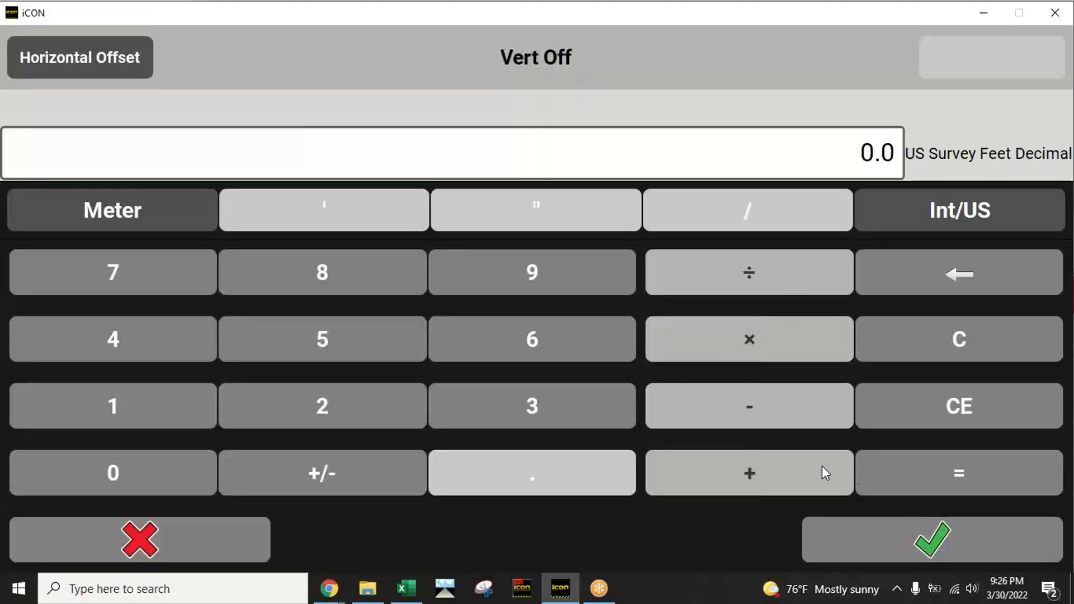
pyautogui.click(324, 346)
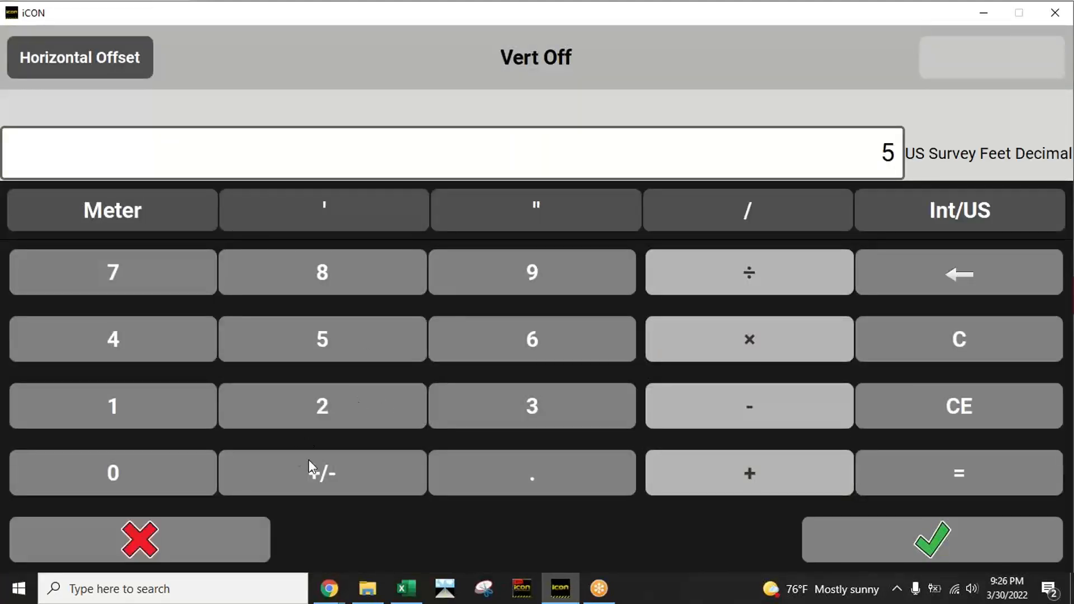
pyautogui.click(338, 472)
pyautogui.click(998, 557)
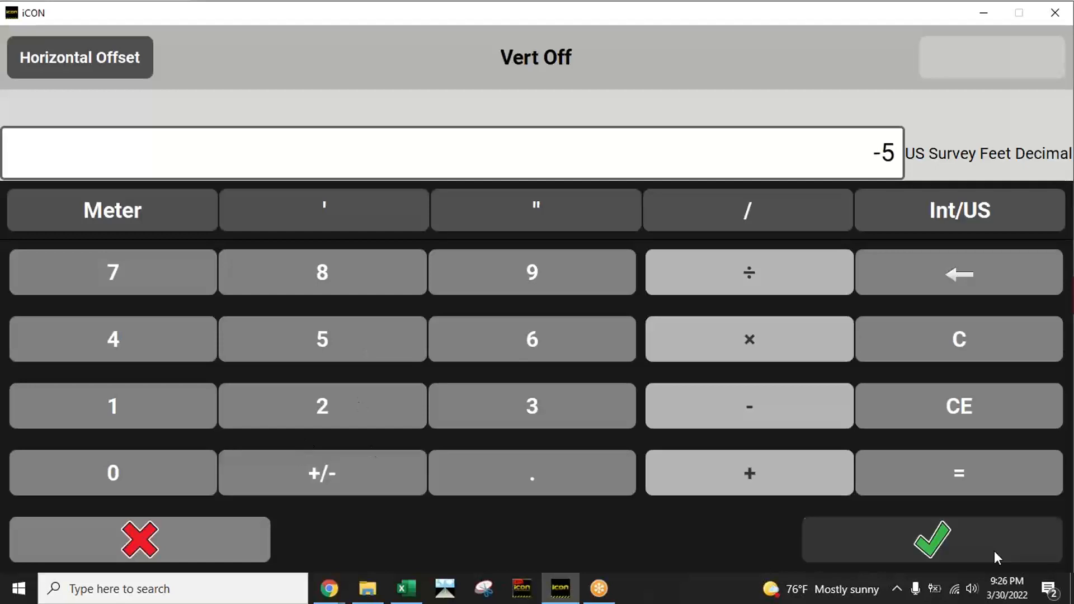
pyautogui.moveTo(496, 434); pyautogui.dragTo(553, 422)
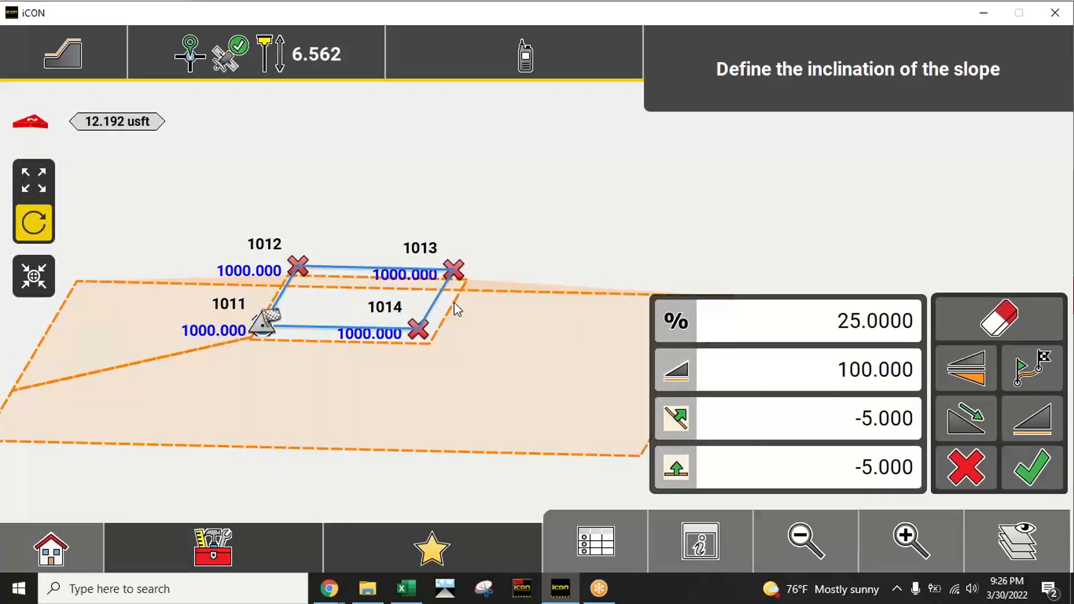
pyautogui.moveTo(461, 369); pyautogui.dragTo(485, 355)
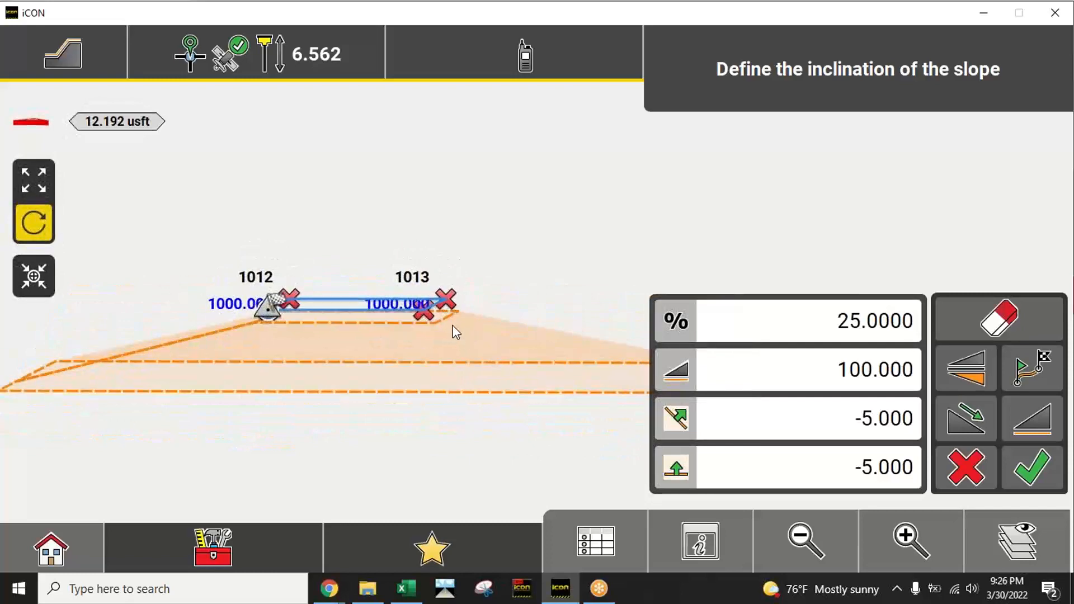
pyautogui.moveTo(448, 319); pyautogui.dragTo(419, 359)
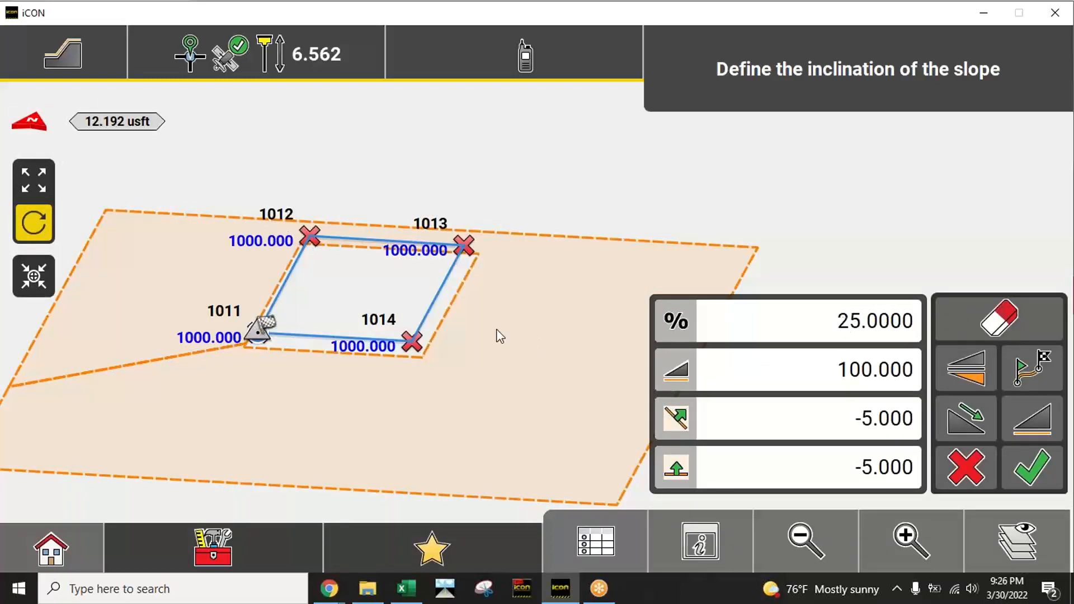
pyautogui.moveTo(472, 344); pyautogui.dragTo(485, 321)
pyautogui.click(26, 170)
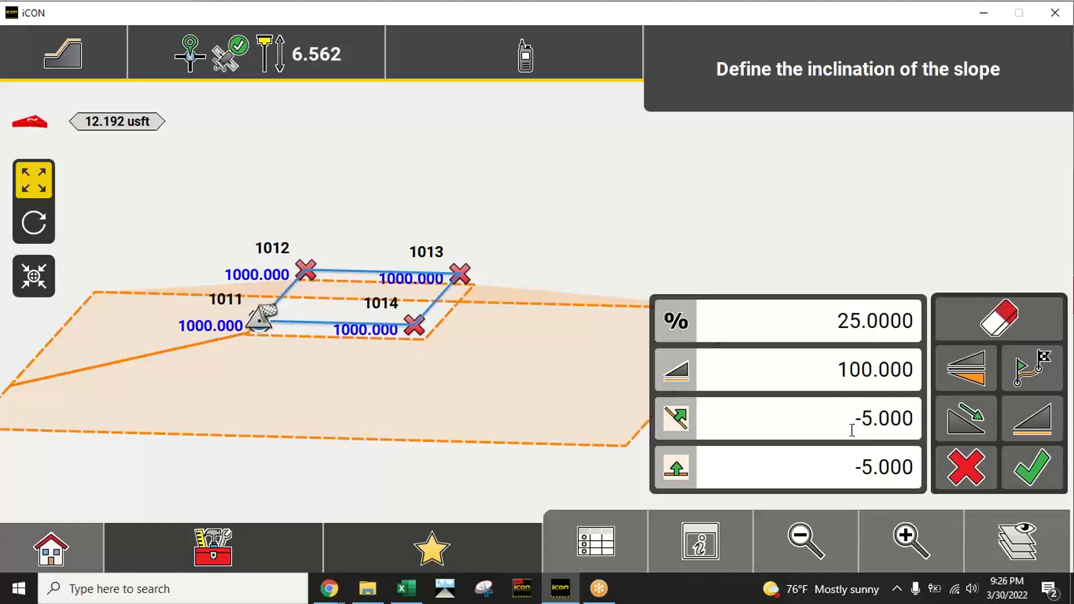
# Step: Set both the horizontal and the vertical offset of the pad's slope back to 0 US survey feet
pyautogui.moveTo(524, 351); pyautogui.dragTo(506, 364)
pyautogui.click(47, 225)
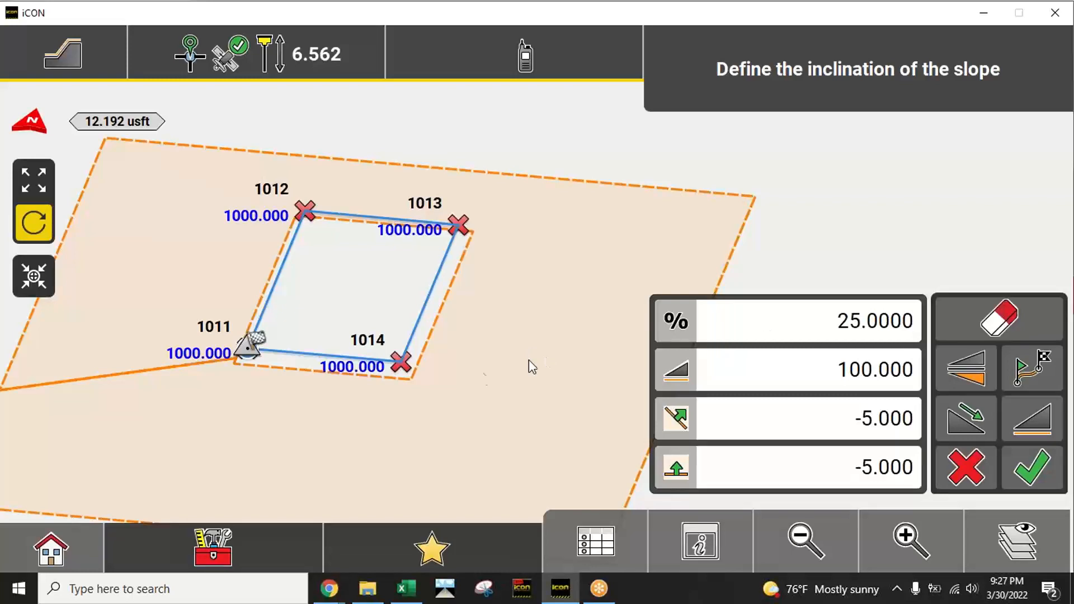
pyautogui.moveTo(528, 364); pyautogui.dragTo(476, 336)
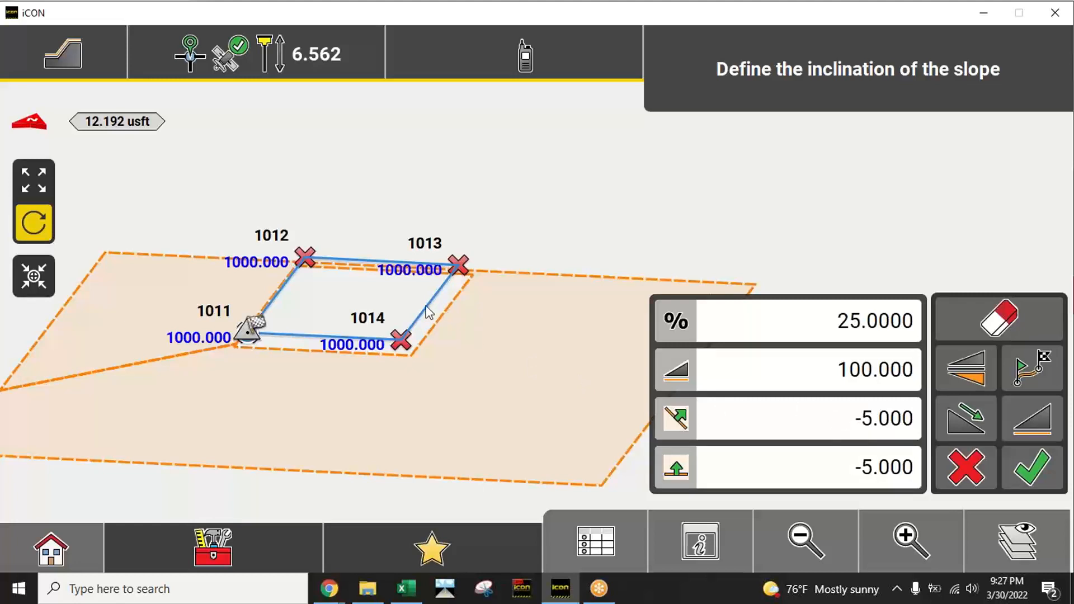
pyautogui.click(857, 421)
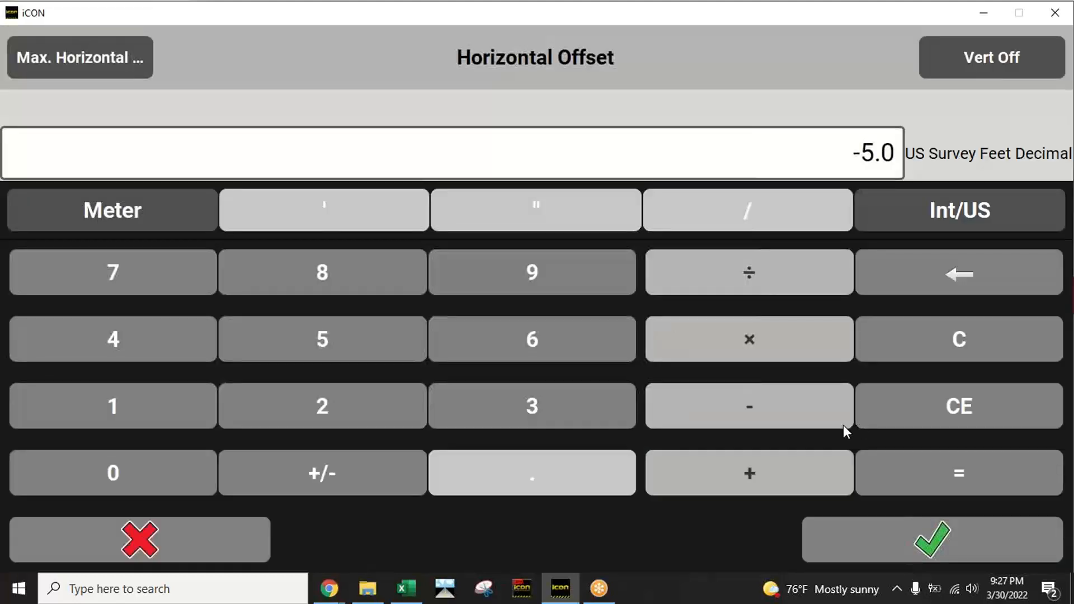
pyautogui.click(156, 468)
pyautogui.click(878, 538)
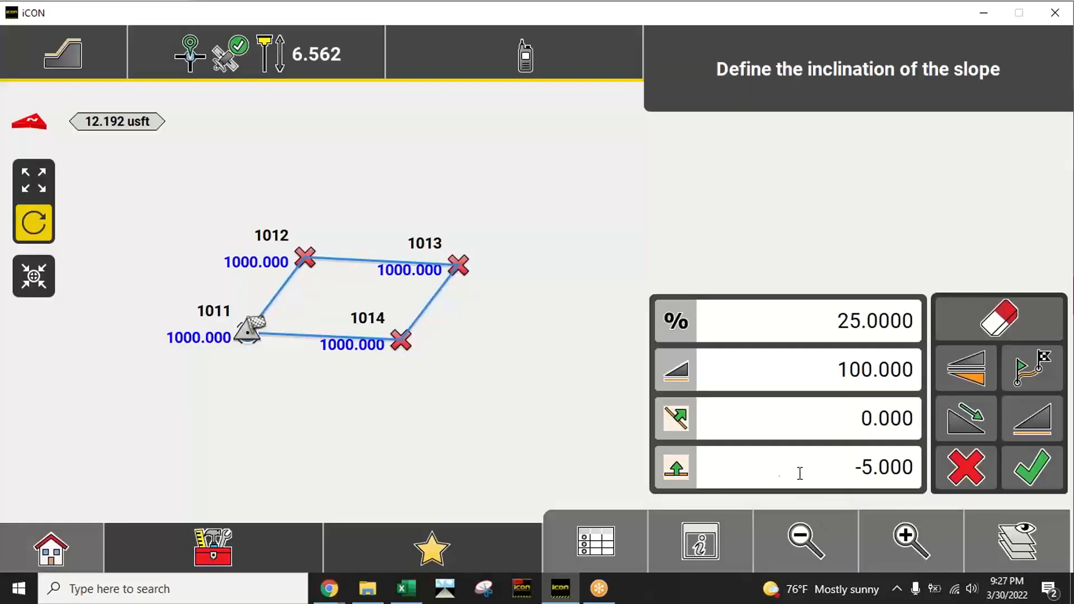
pyautogui.click(798, 473)
pyautogui.click(163, 477)
pyautogui.click(888, 529)
# Step: Flip the slope so it extends outward around the pad, check it in 3D, and accept the slope definition
pyautogui.click(971, 372)
pyautogui.moveTo(499, 382); pyautogui.dragTo(471, 412)
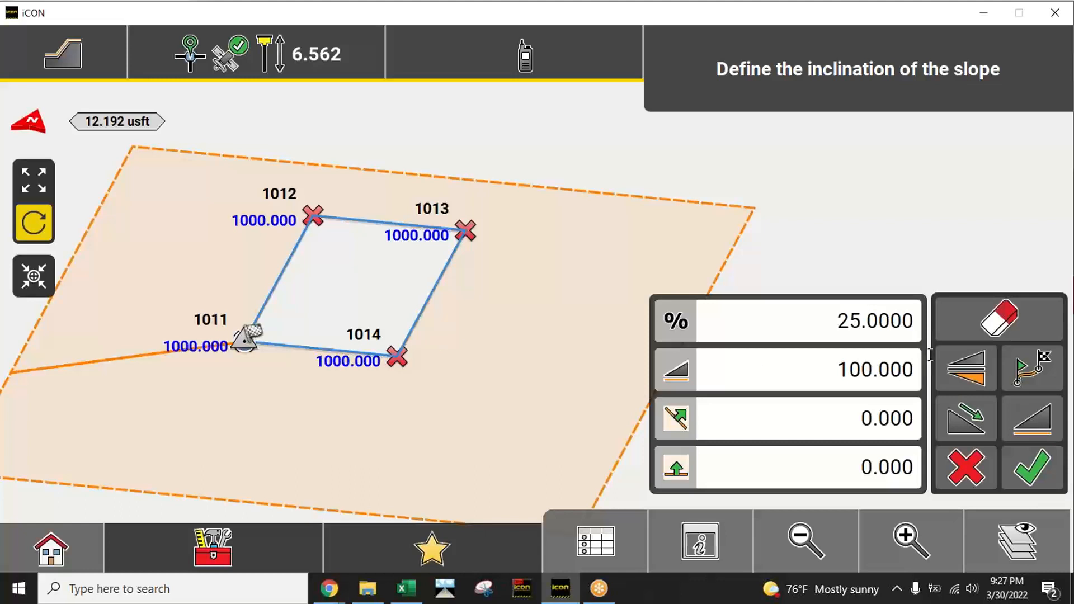
pyautogui.click(1034, 484)
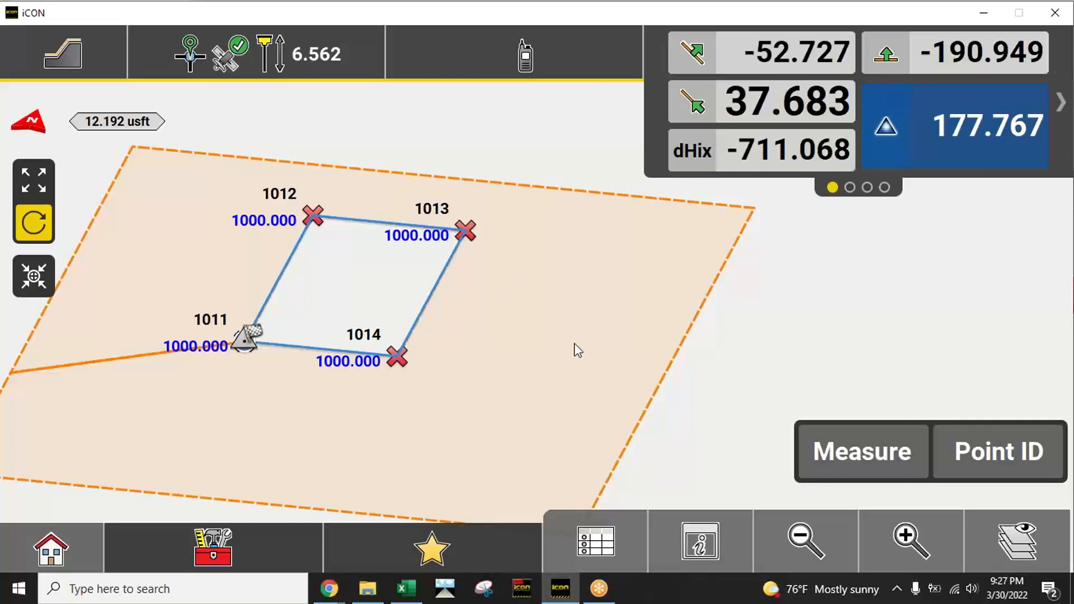
# Step: Move the simulated rover position onto the slope in front of the pad, and from there to a spot outside the slope area
pyautogui.click(536, 356)
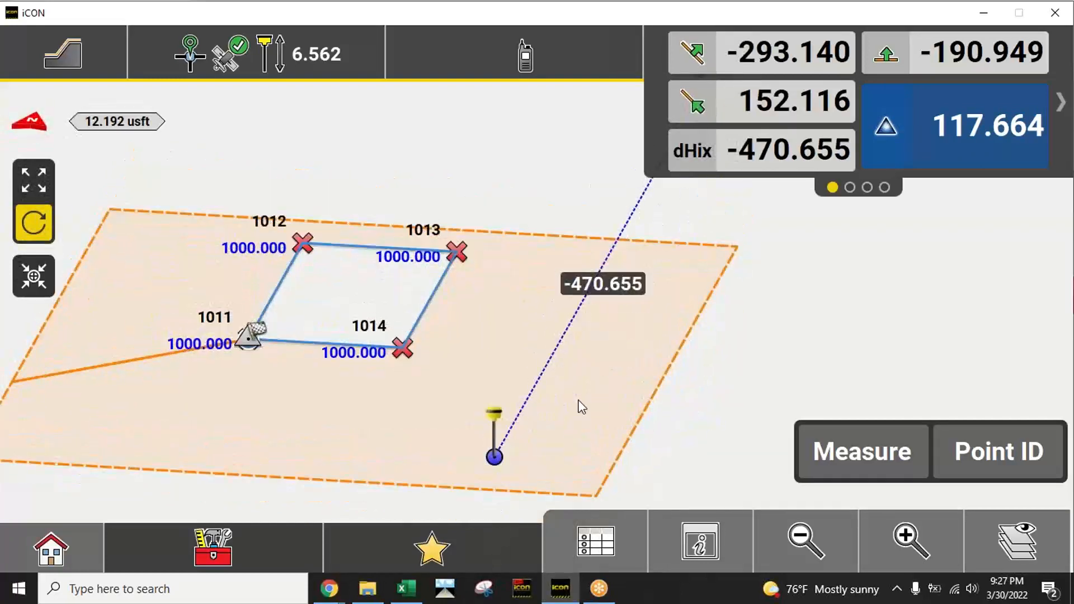
pyautogui.click(963, 298)
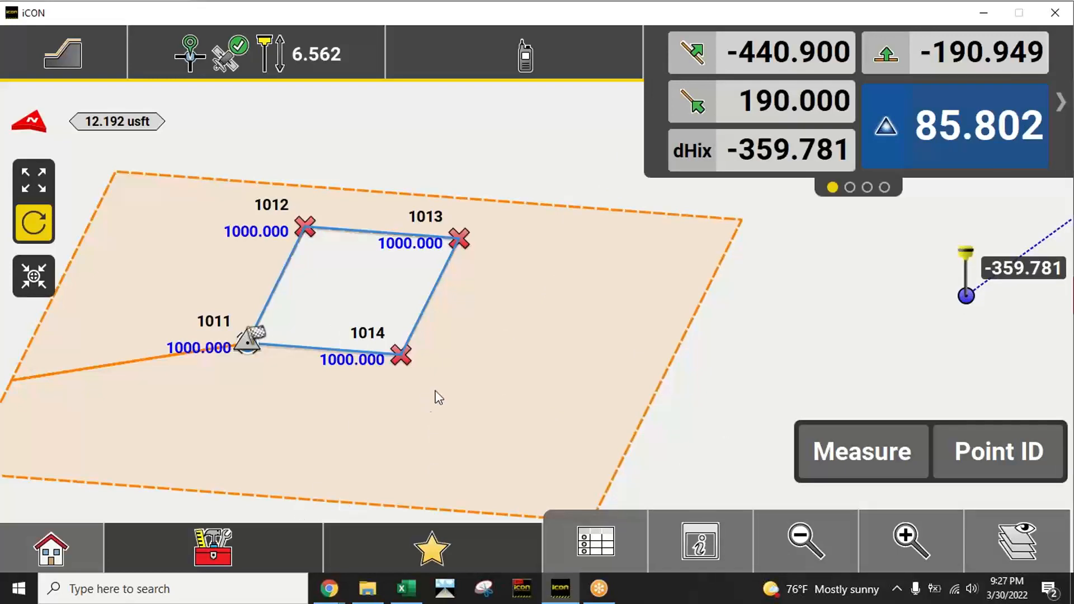
pyautogui.click(32, 178)
pyautogui.moveTo(489, 353); pyautogui.dragTo(508, 362)
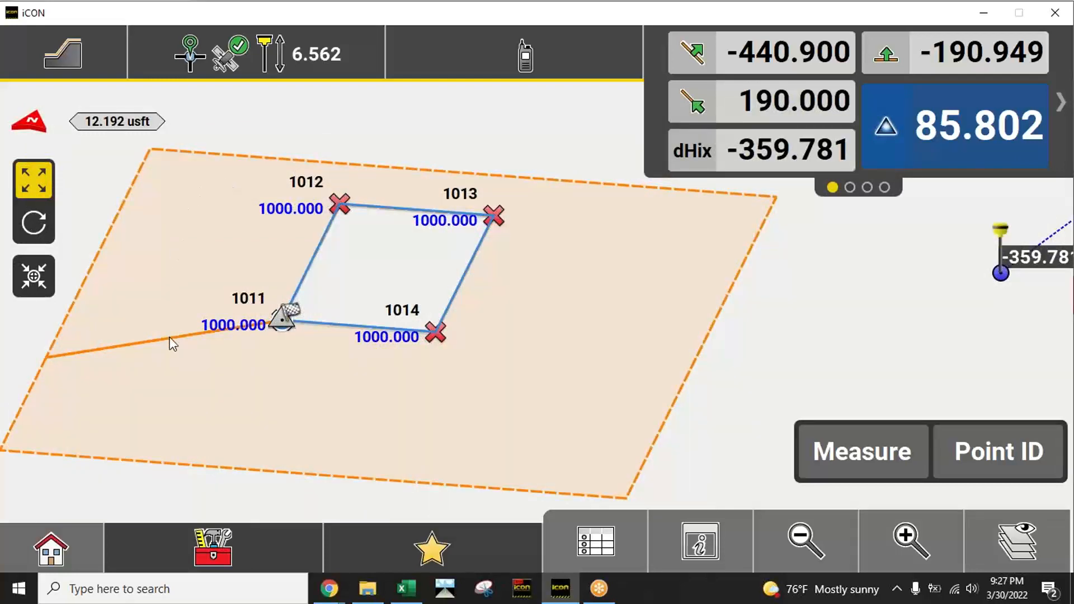
# Step: Start Slope Lines & Model for the pad's slope, set the line interval to 5 US survey feet, and check the lines in 3D
pyautogui.click(234, 548)
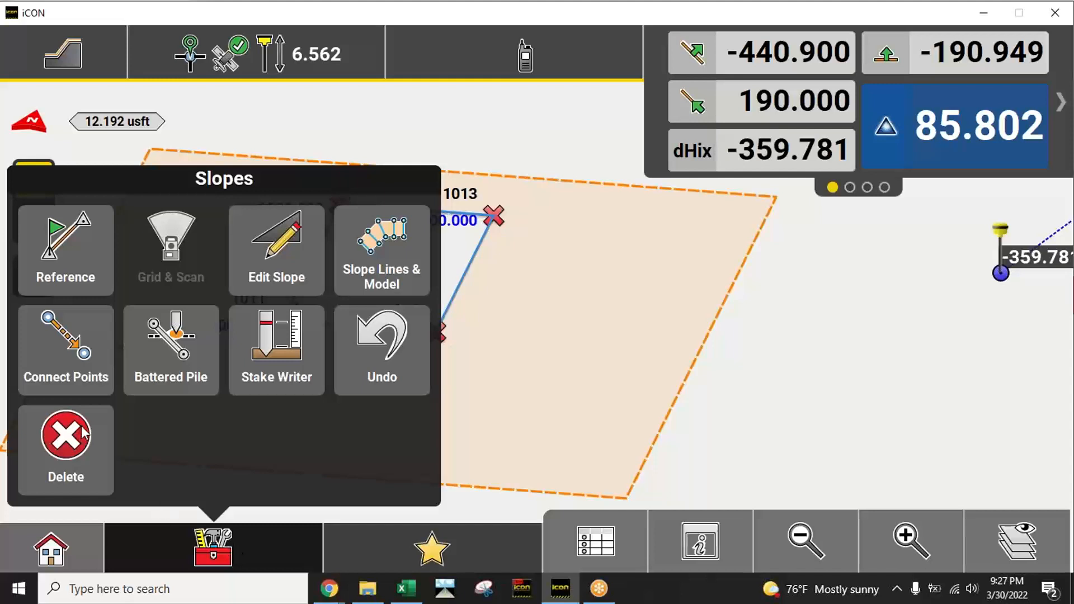
pyautogui.click(391, 255)
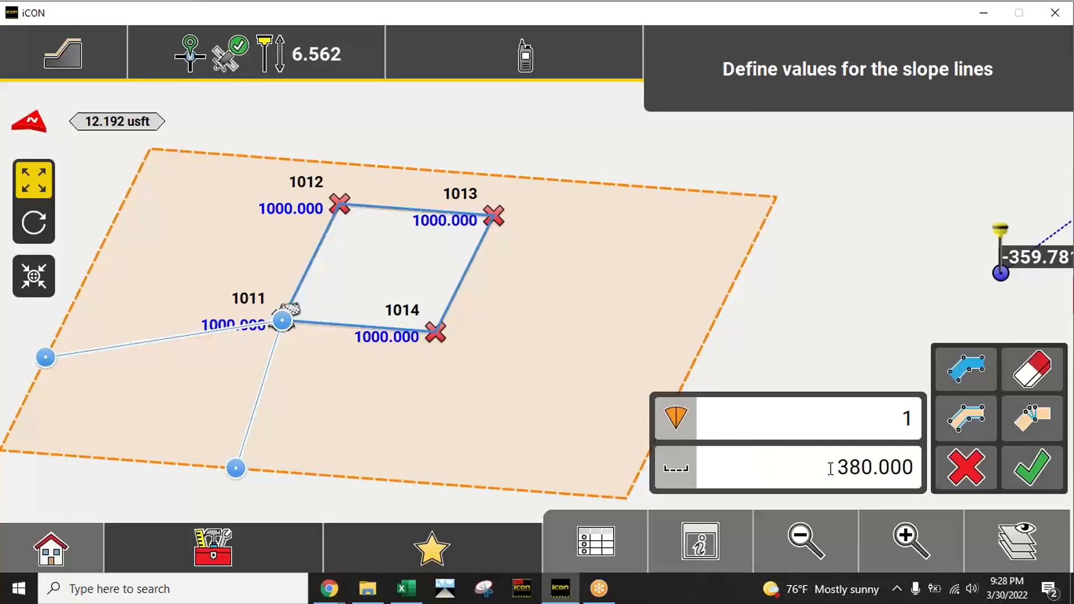
pyautogui.click(33, 223)
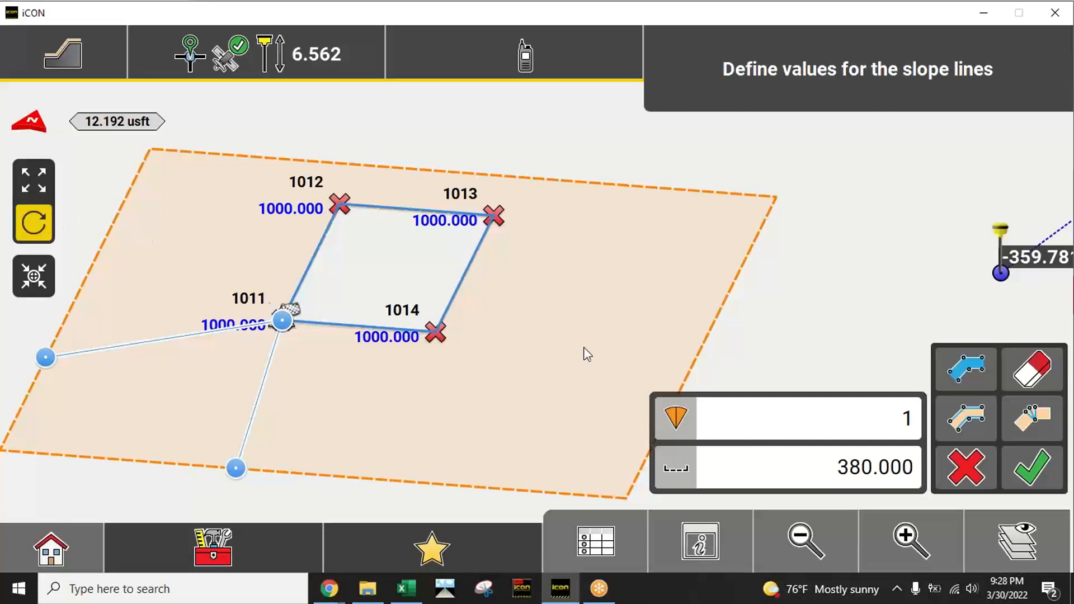
pyautogui.moveTo(583, 355); pyautogui.dragTo(733, 333)
pyautogui.click(807, 540)
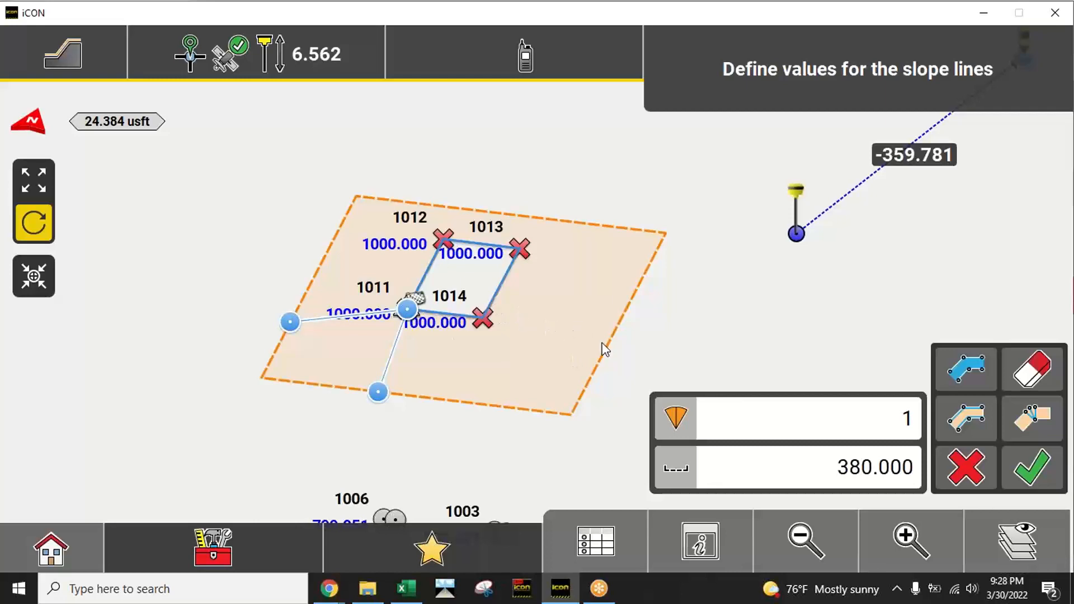
pyautogui.click(836, 466)
pyautogui.click(305, 349)
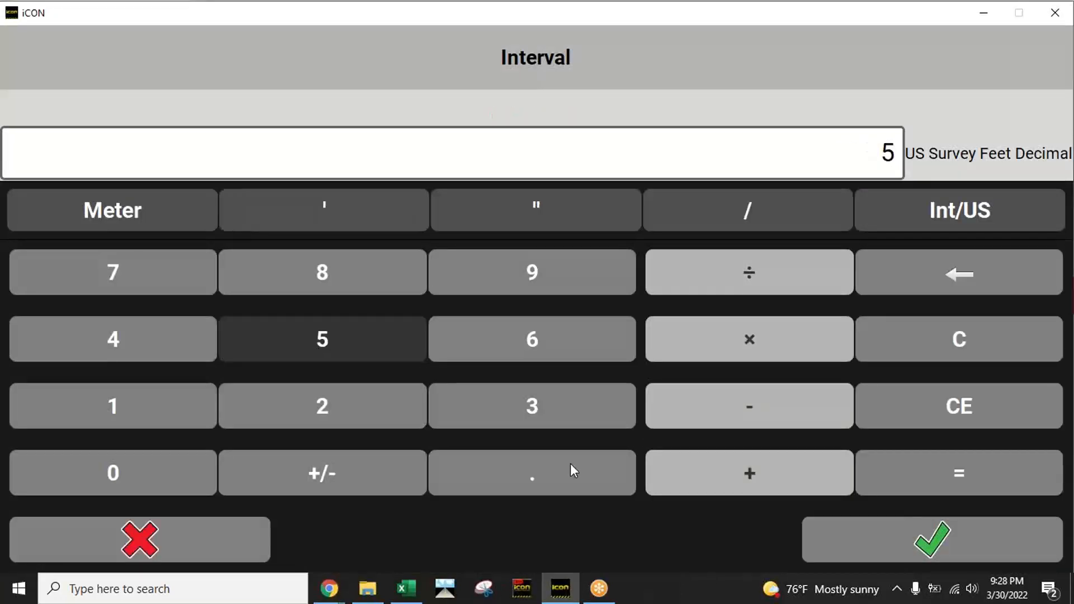
pyautogui.click(890, 557)
pyautogui.moveTo(720, 324); pyautogui.dragTo(482, 326)
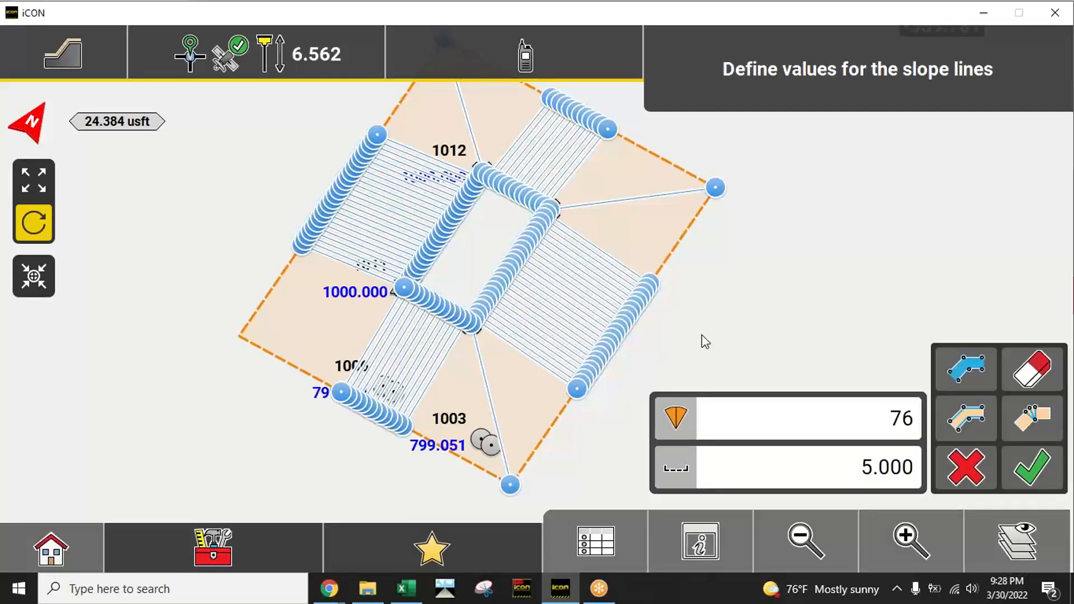
pyautogui.moveTo(672, 353)
pyautogui.mouseDown()
pyautogui.moveTo(750, 340)
pyautogui.moveTo(800, 288)
pyautogui.mouseUp()
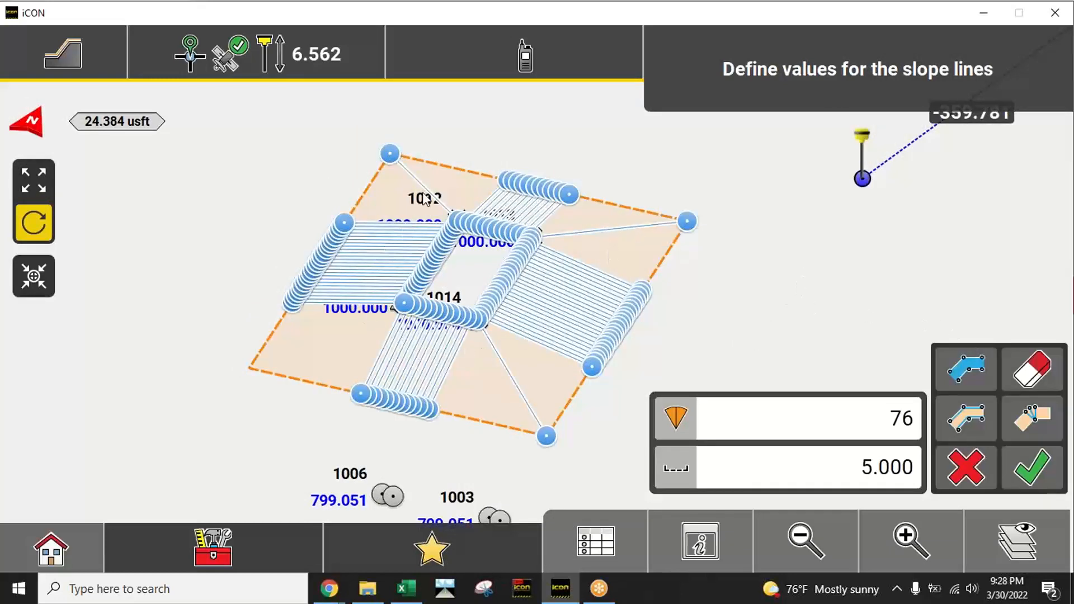
# Step: Toggle the slope's surface model option off and on to compare, leaving it turned on
pyautogui.click(976, 372)
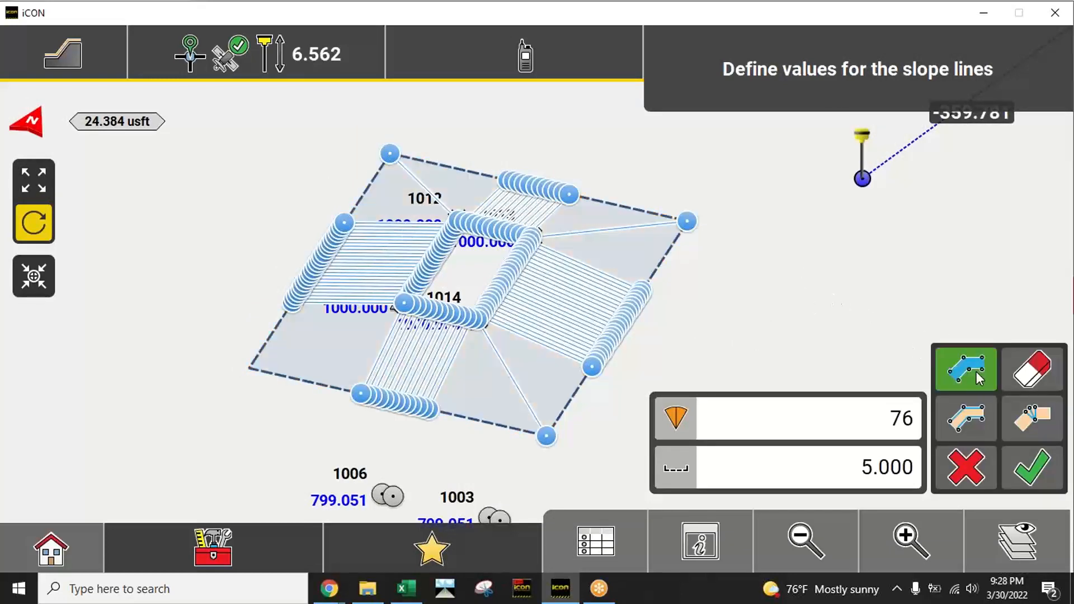
pyautogui.click(976, 372)
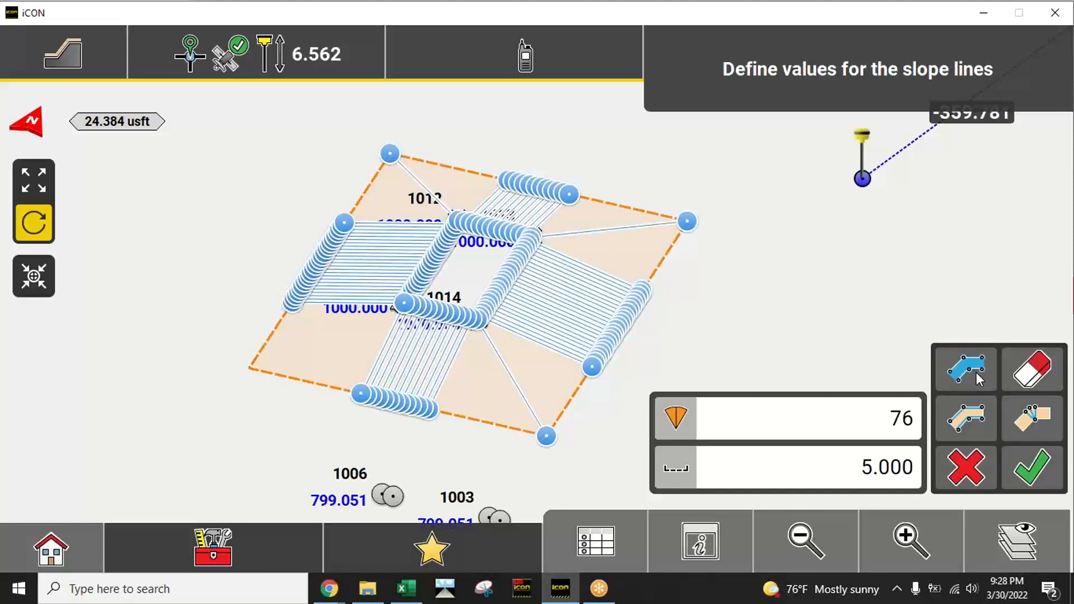
pyautogui.click(976, 371)
pyautogui.click(976, 374)
pyautogui.click(976, 374)
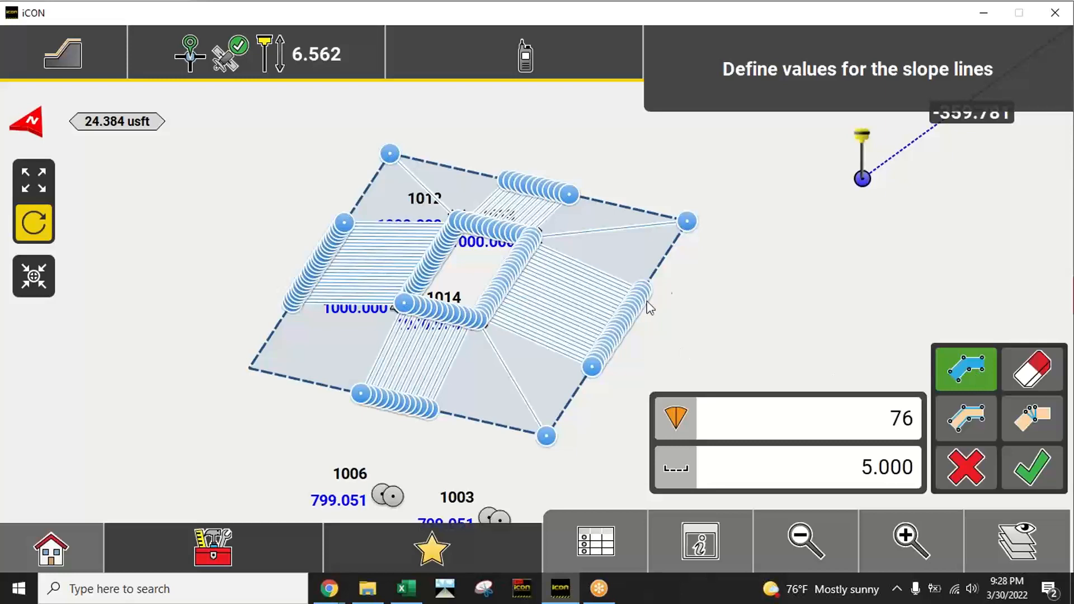
# Step: Examine the slope lines in a north-up plan view, close up along the pad edge and around corner 1013
pyautogui.moveTo(647, 301); pyautogui.dragTo(719, 322)
pyautogui.click(36, 123)
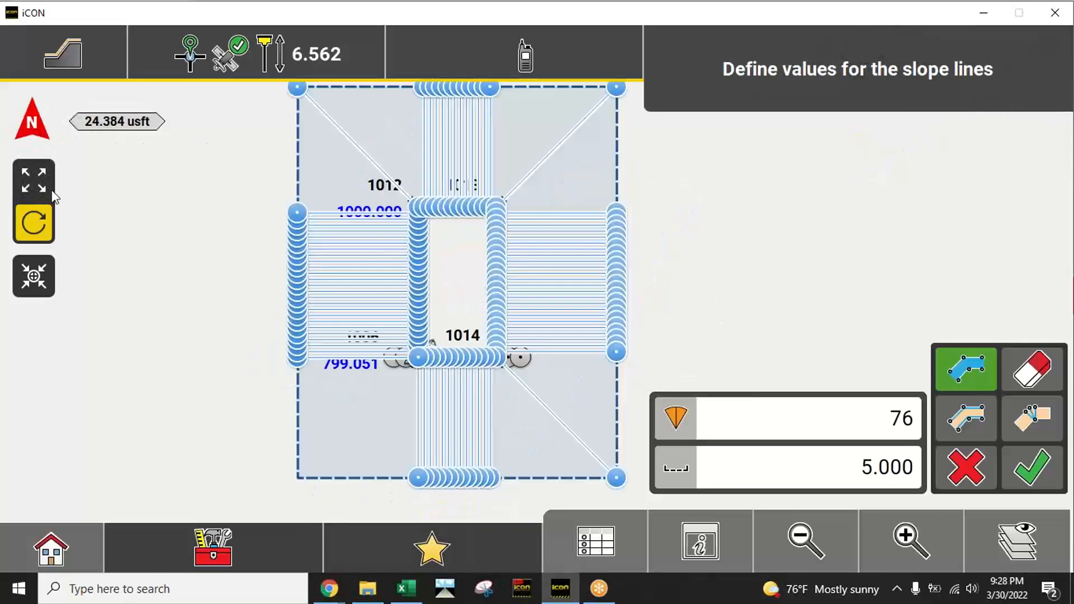
pyautogui.click(50, 193)
pyautogui.click(911, 540)
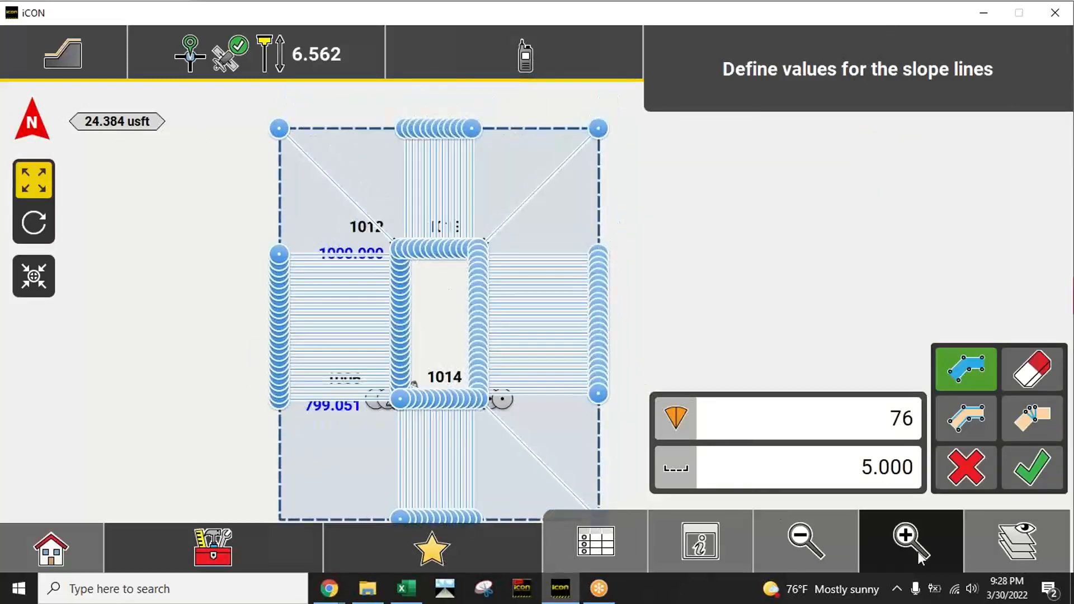
pyautogui.click(912, 540)
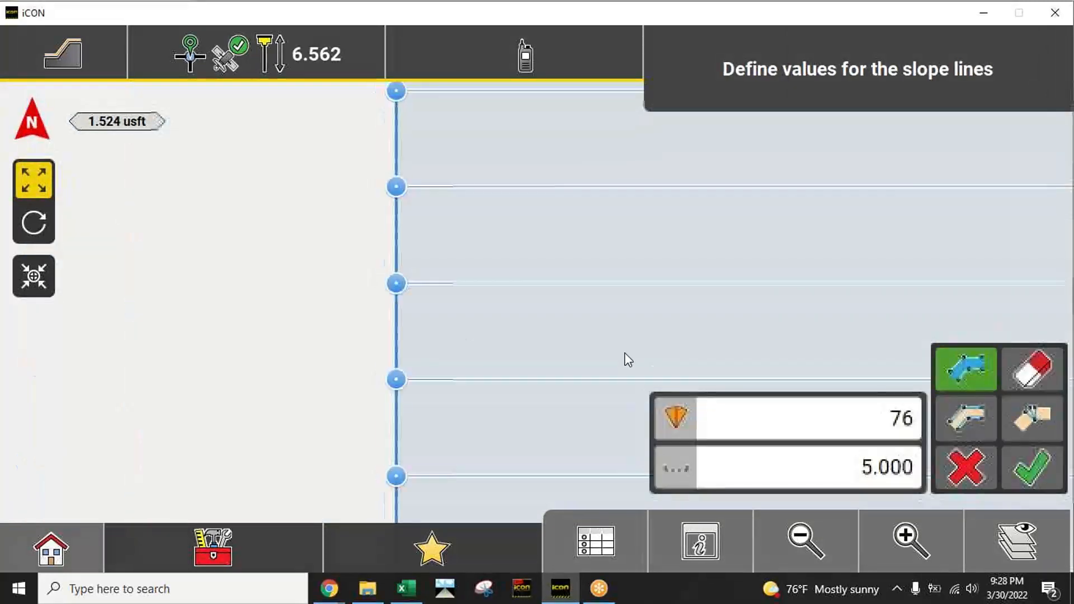
pyautogui.moveTo(458, 344); pyautogui.dragTo(459, 503)
pyautogui.moveTo(449, 221); pyautogui.dragTo(480, 392)
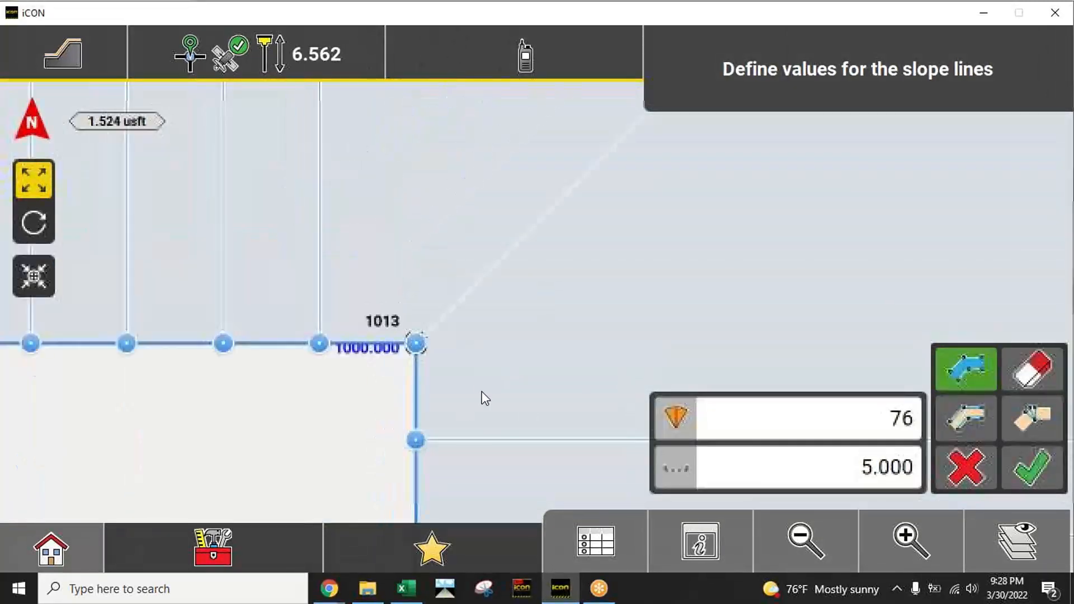
pyautogui.click(891, 533)
pyautogui.moveTo(405, 424); pyautogui.dragTo(580, 325)
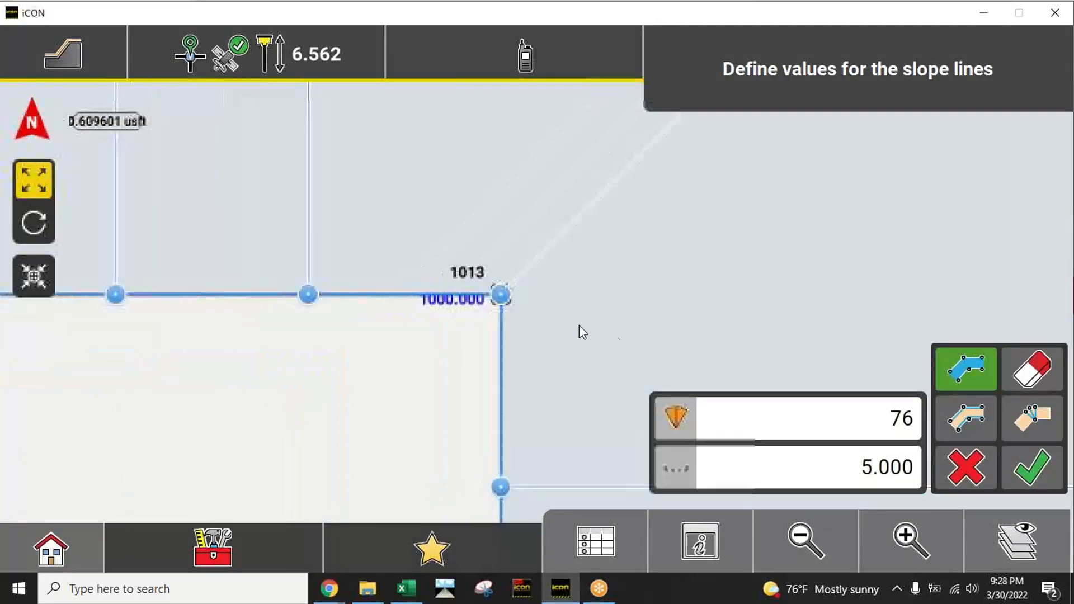
pyautogui.click(911, 540)
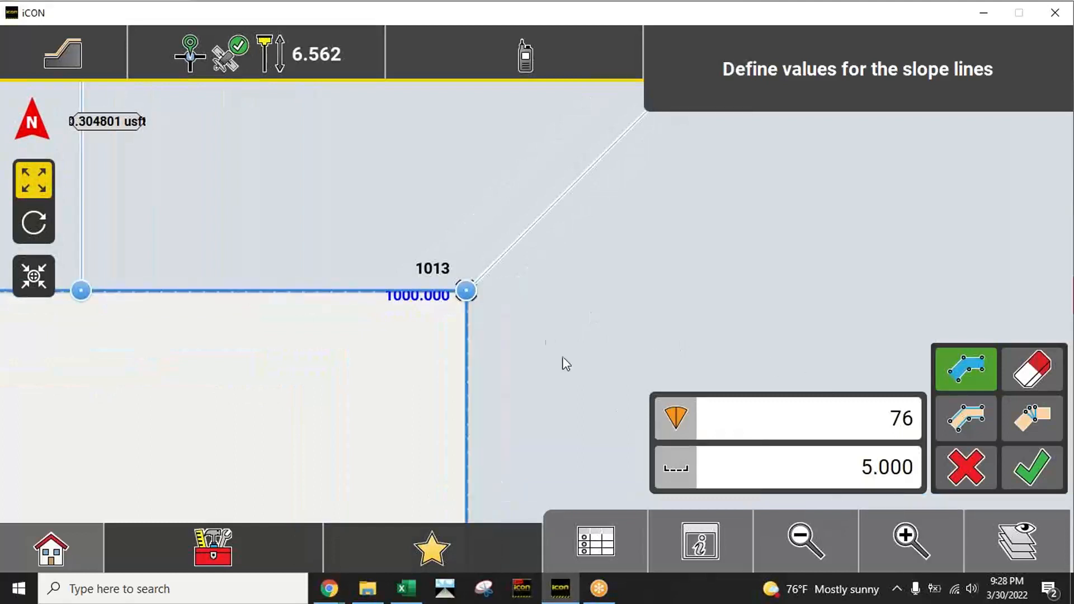
pyautogui.click(825, 537)
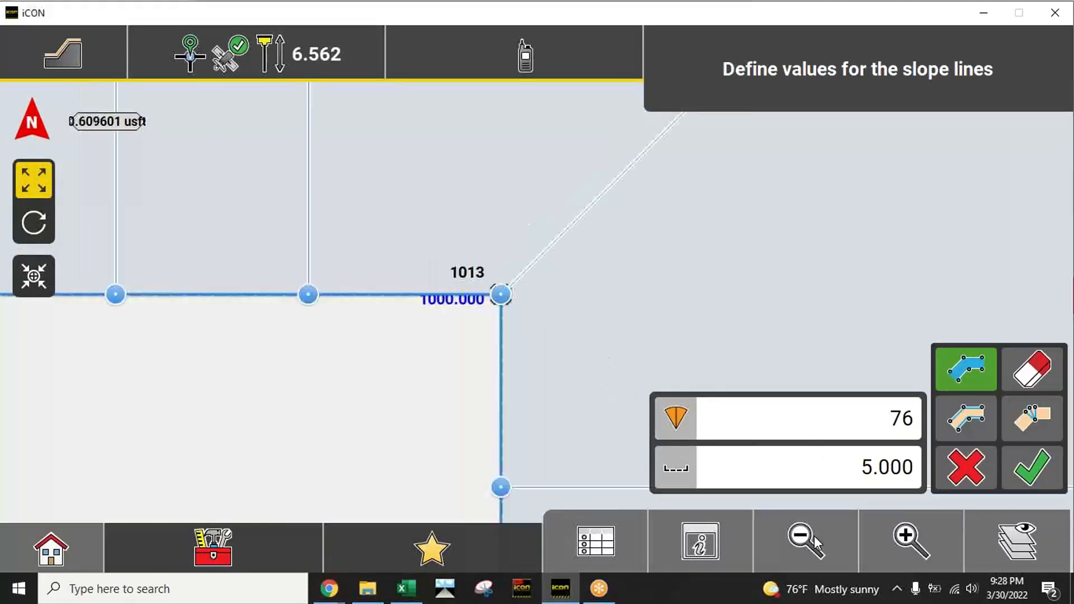
# Step: Set the slope line interval to 4 US survey feet and check the line spacing close up at corners 1012 and 1013
pyautogui.click(844, 466)
pyautogui.click(146, 352)
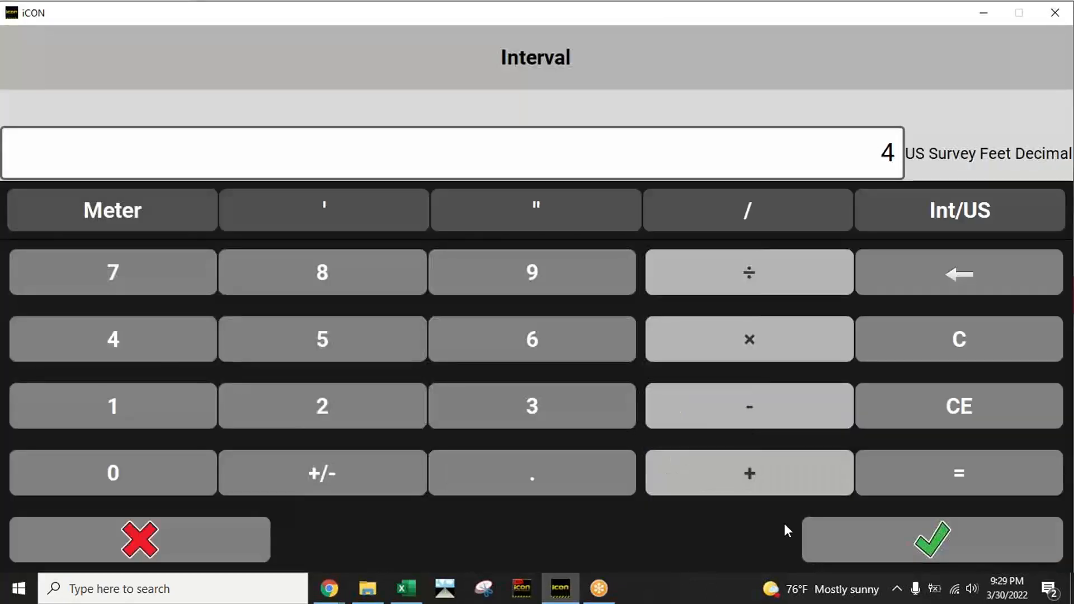
pyautogui.click(841, 537)
pyautogui.click(815, 532)
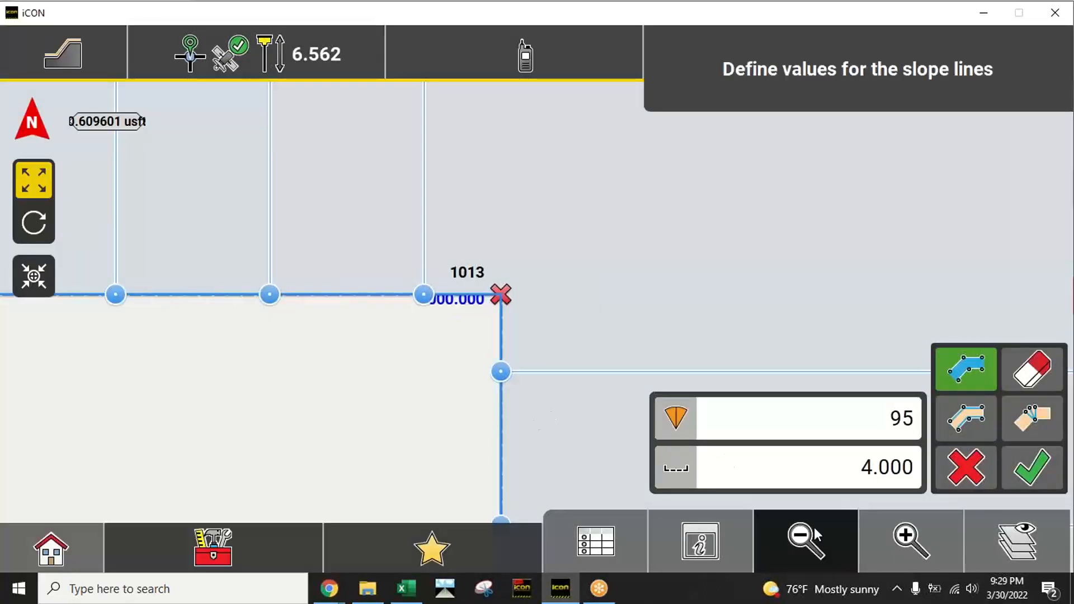
pyautogui.click(815, 533)
pyautogui.click(815, 533)
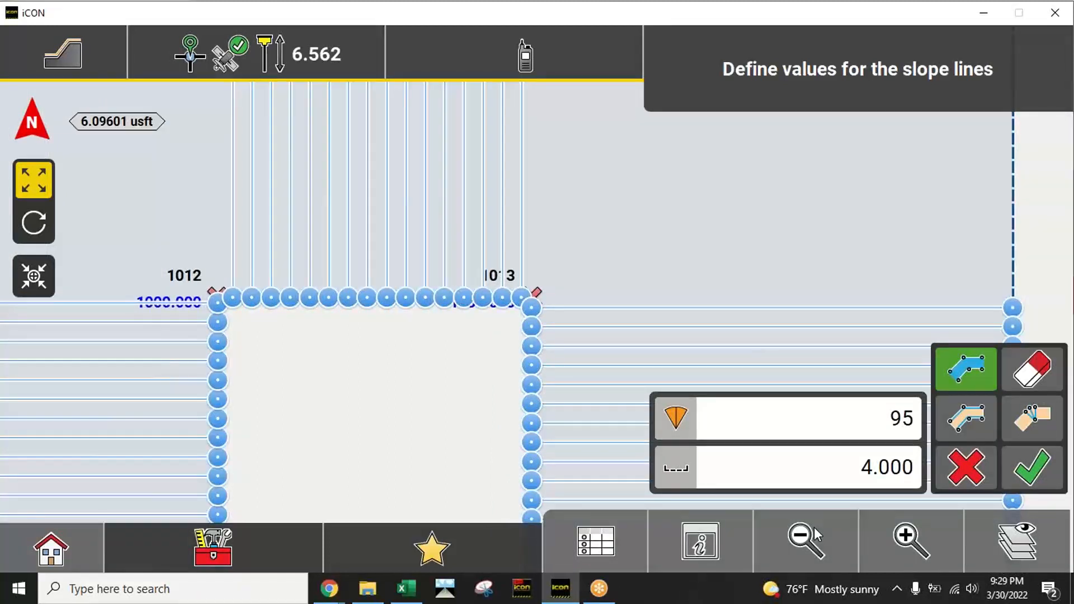
pyautogui.click(911, 539)
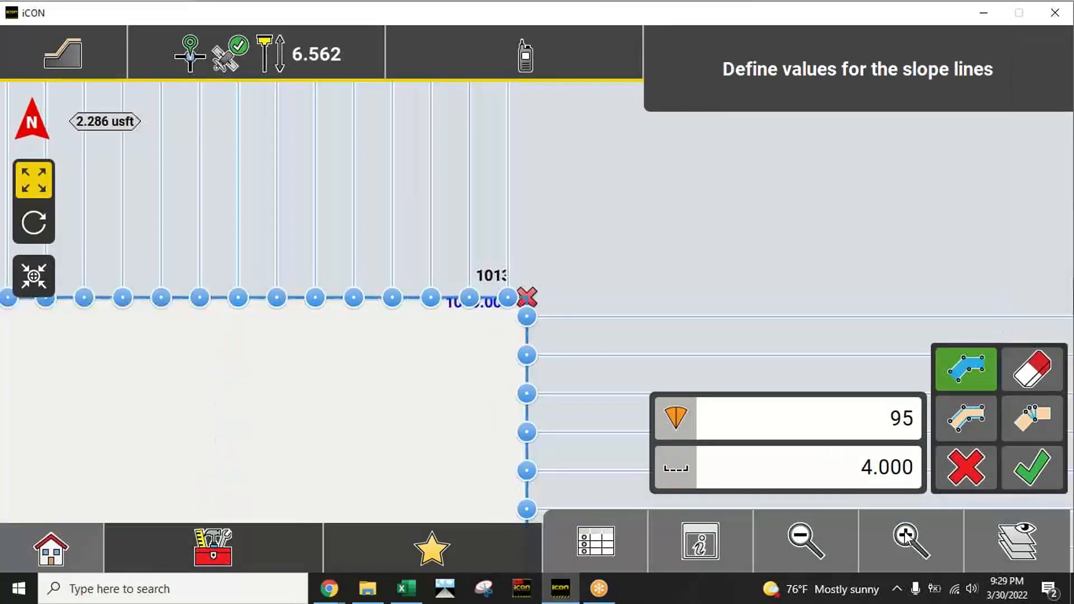
pyautogui.moveTo(313, 394); pyautogui.dragTo(586, 406)
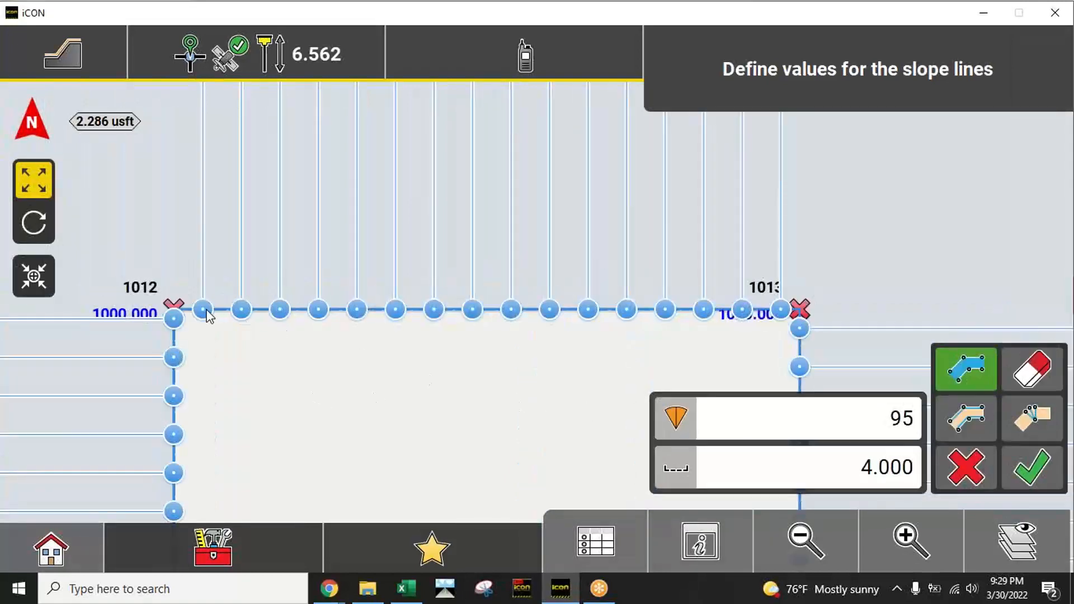
pyautogui.moveTo(600, 341); pyautogui.dragTo(295, 342)
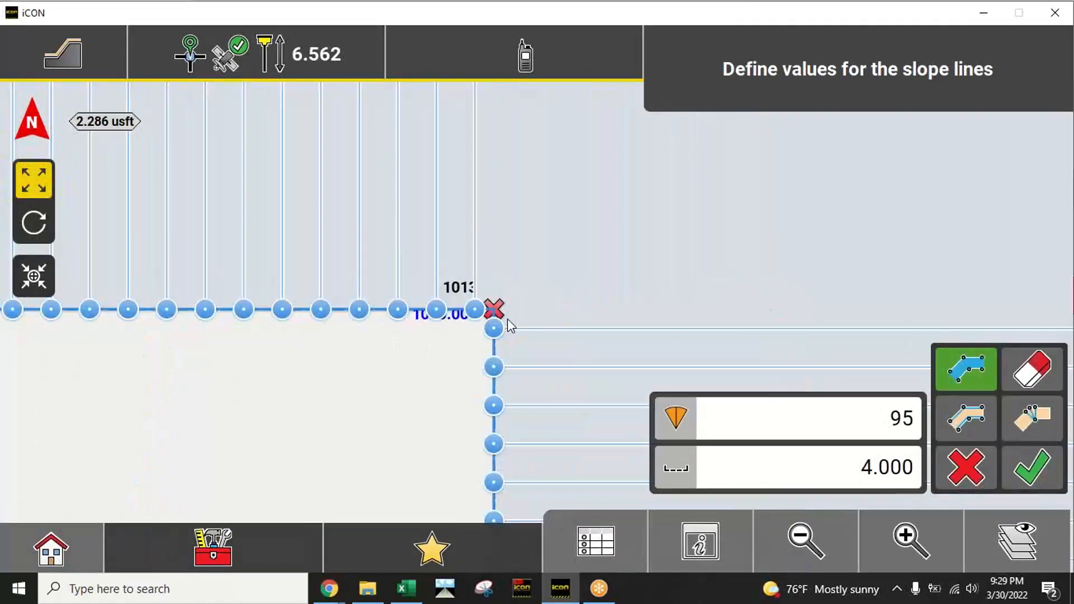
pyautogui.click(886, 531)
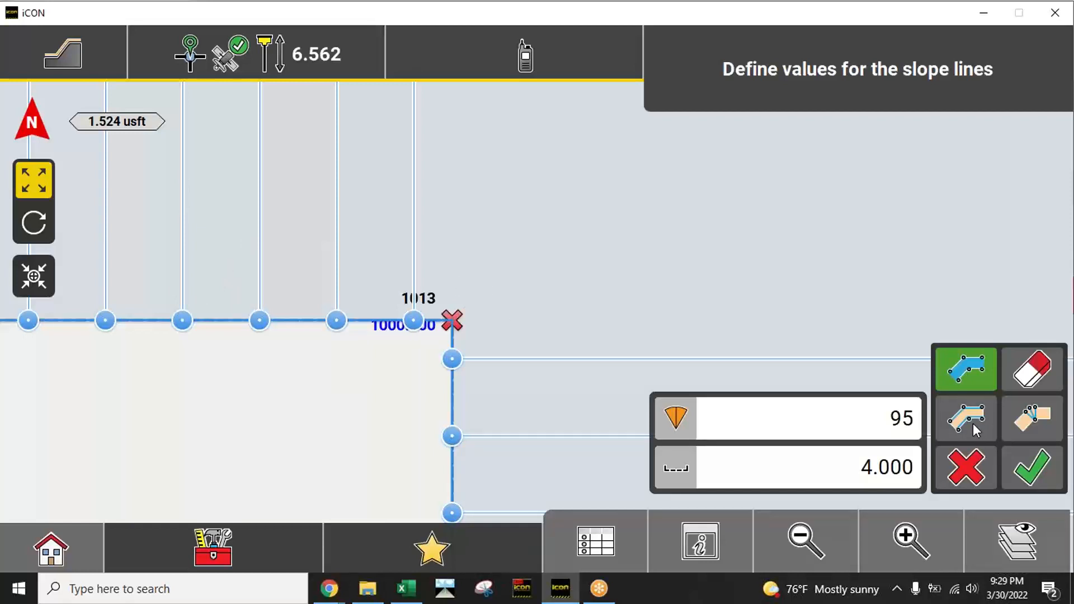
# Step: Turn on the edge lines that connect the slope line ends along the pad outline and the slope's outer edge
pyautogui.click(817, 540)
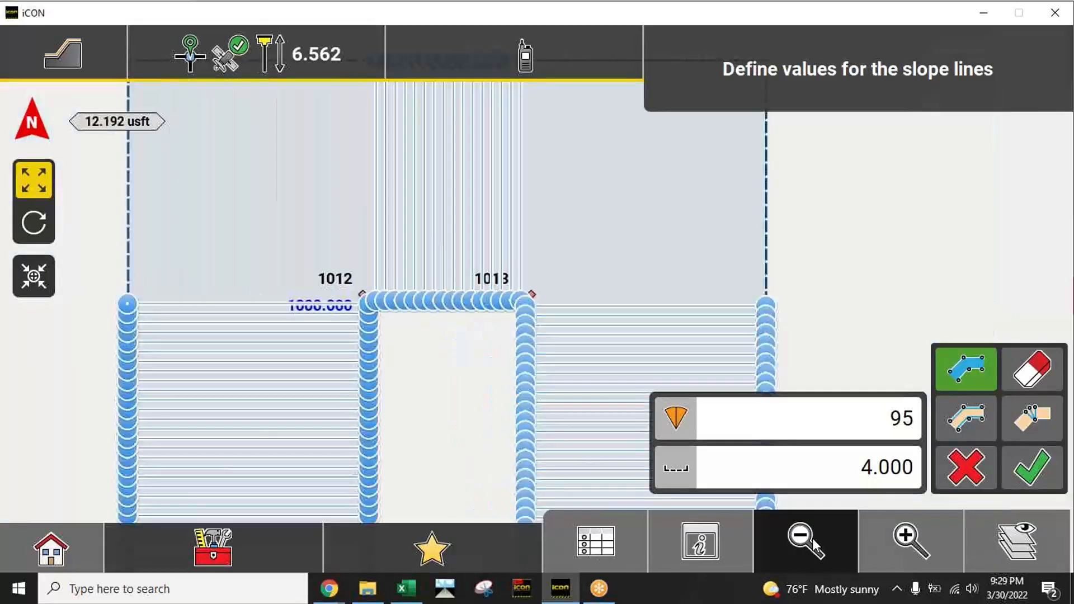
pyautogui.click(814, 542)
pyautogui.click(968, 427)
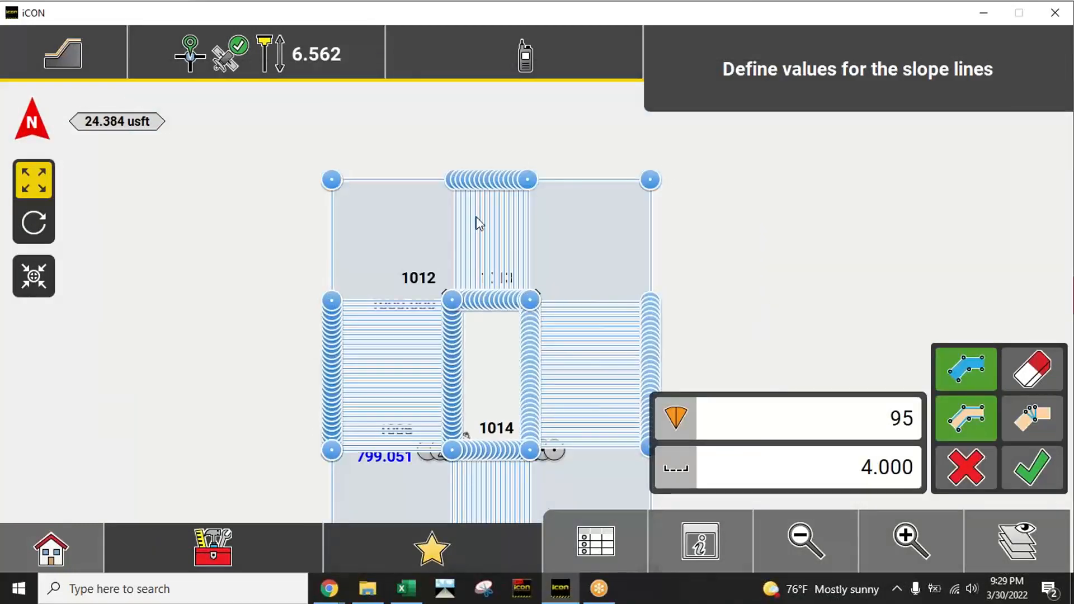
# Step: Toggle the slope's edge lines off and on close up at corner 1013 to compare, leaving them turned on
pyautogui.click(911, 536)
pyautogui.click(911, 536)
pyautogui.click(911, 536)
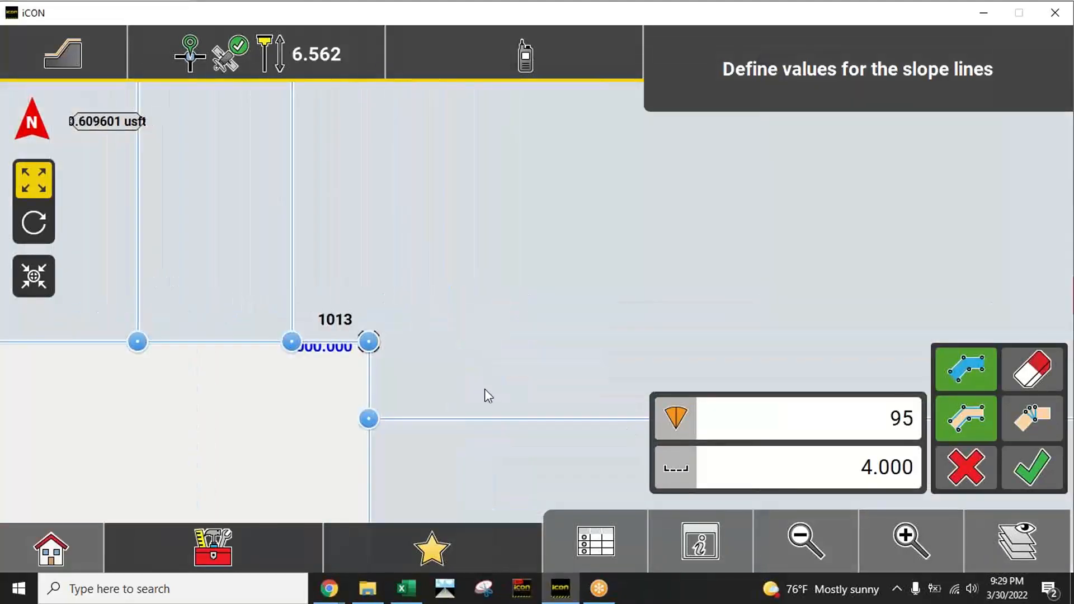
pyautogui.click(978, 424)
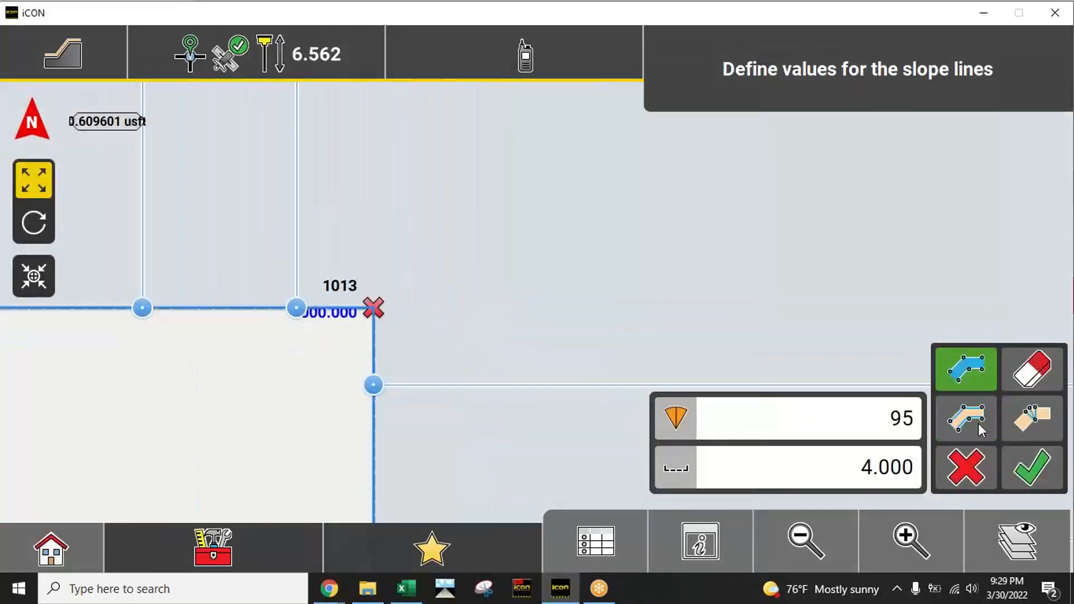
pyautogui.click(966, 423)
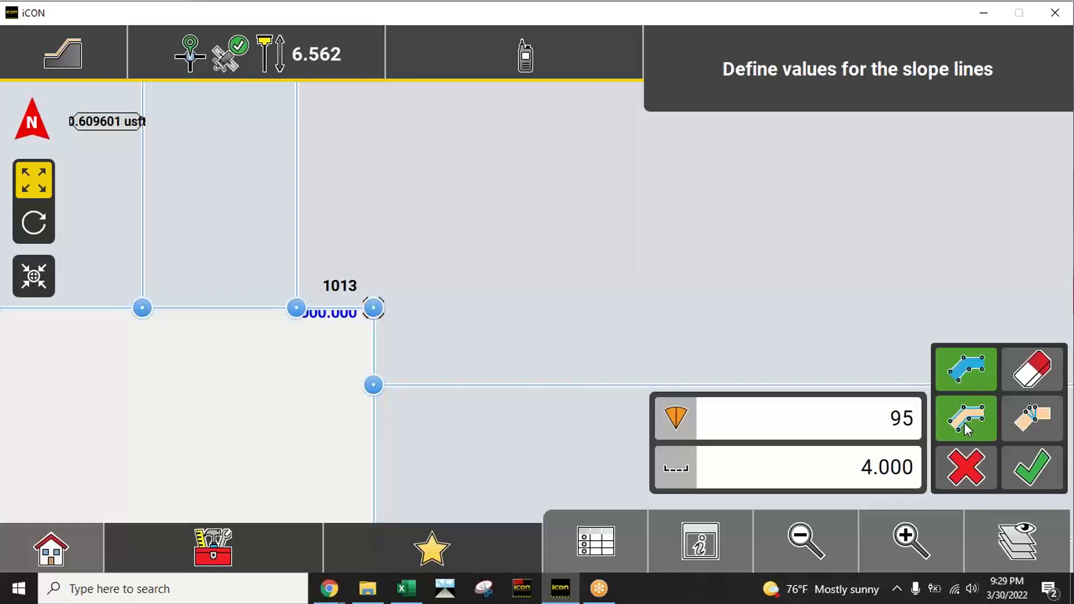
# Step: Turn on the corner lines that divide the slope's corner areas and inspect the whole slope from tilted 3D angles
pyautogui.click(805, 542)
pyautogui.click(806, 541)
pyautogui.click(806, 542)
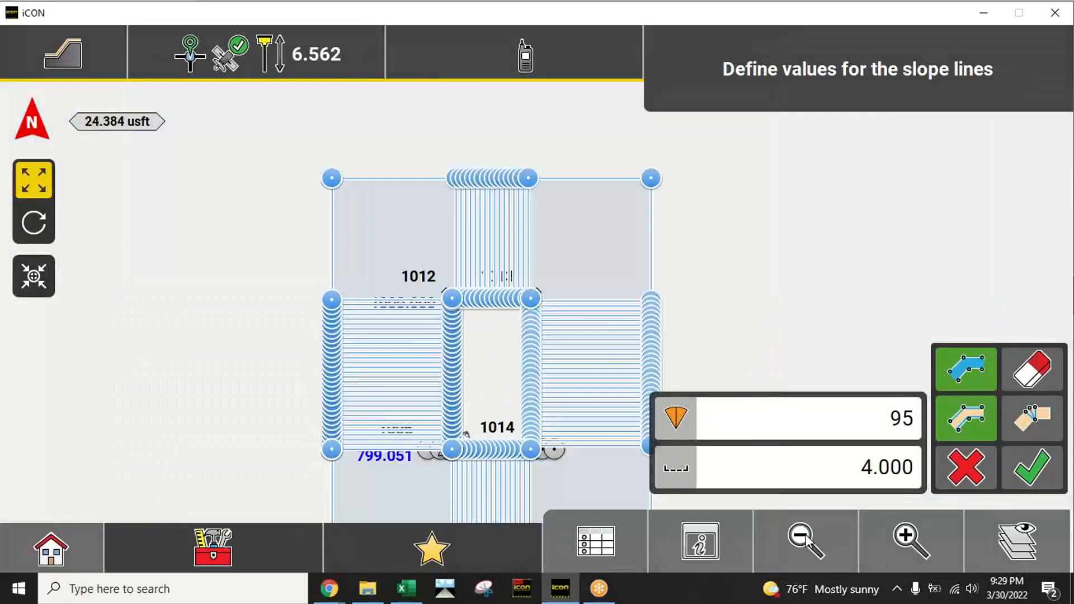
pyautogui.click(1036, 418)
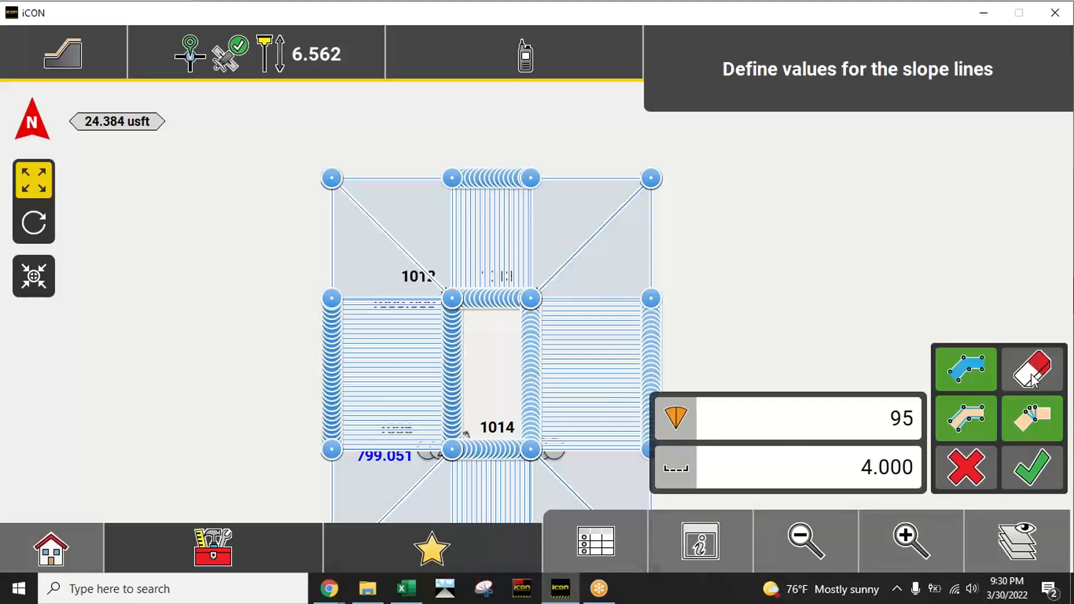
pyautogui.click(46, 227)
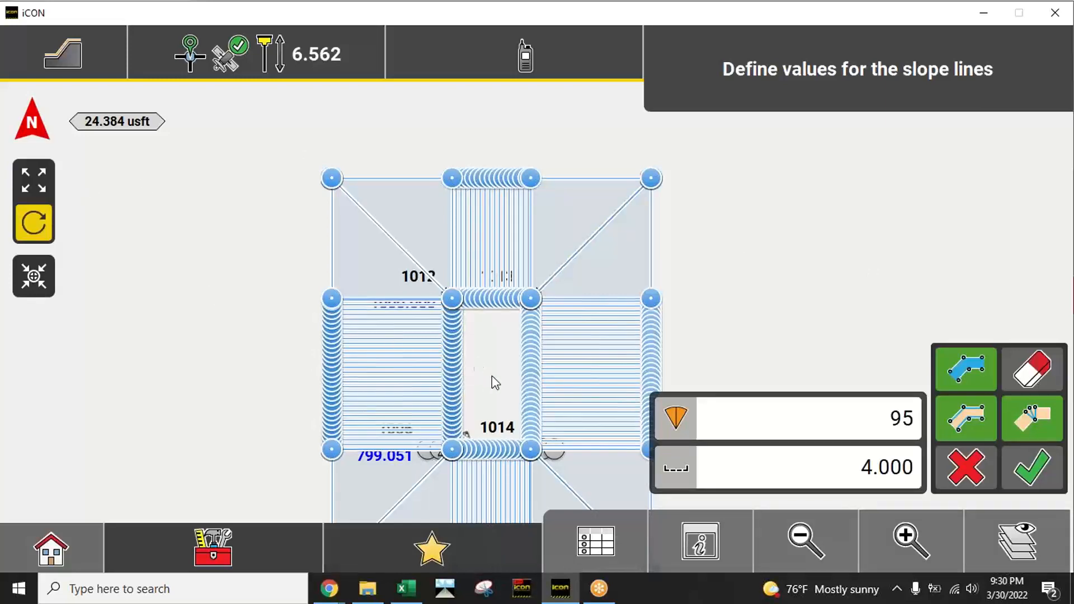
pyautogui.moveTo(492, 375); pyautogui.dragTo(338, 197)
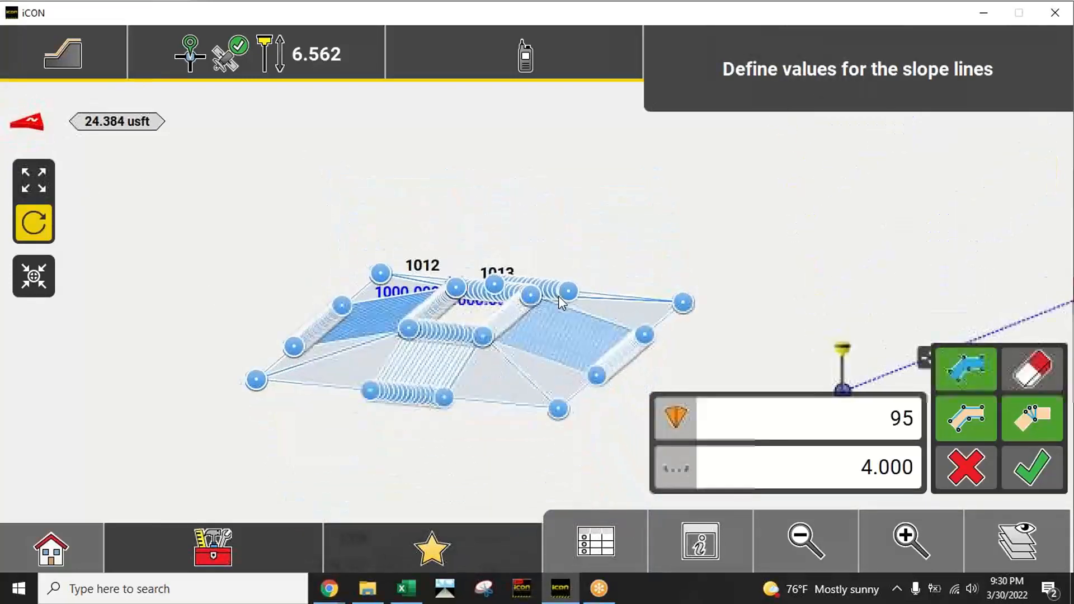
pyautogui.moveTo(558, 297); pyautogui.dragTo(459, 354)
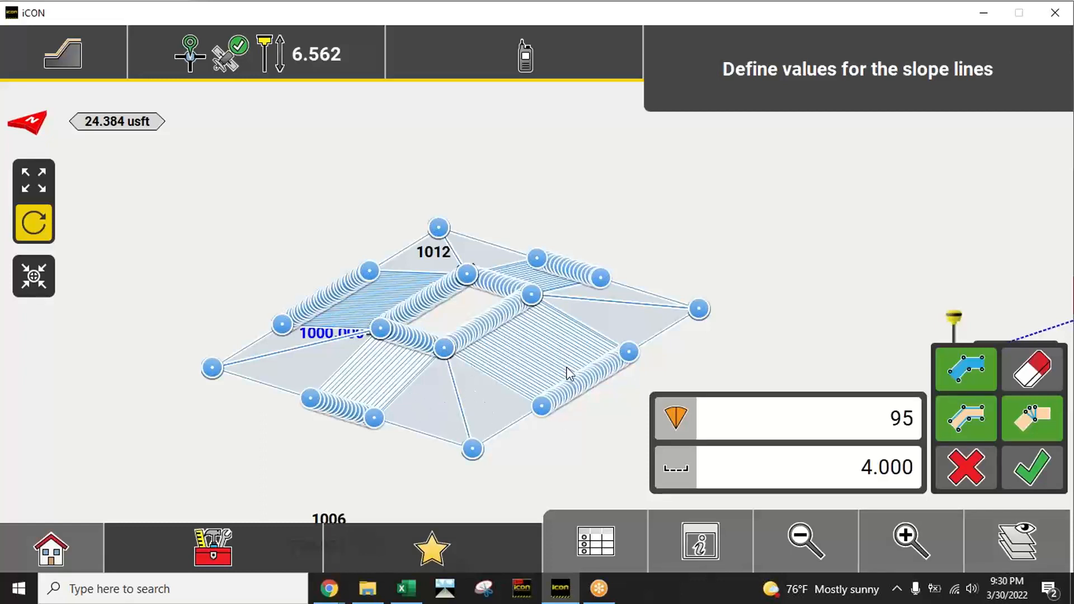
pyautogui.moveTo(681, 243); pyautogui.dragTo(667, 356)
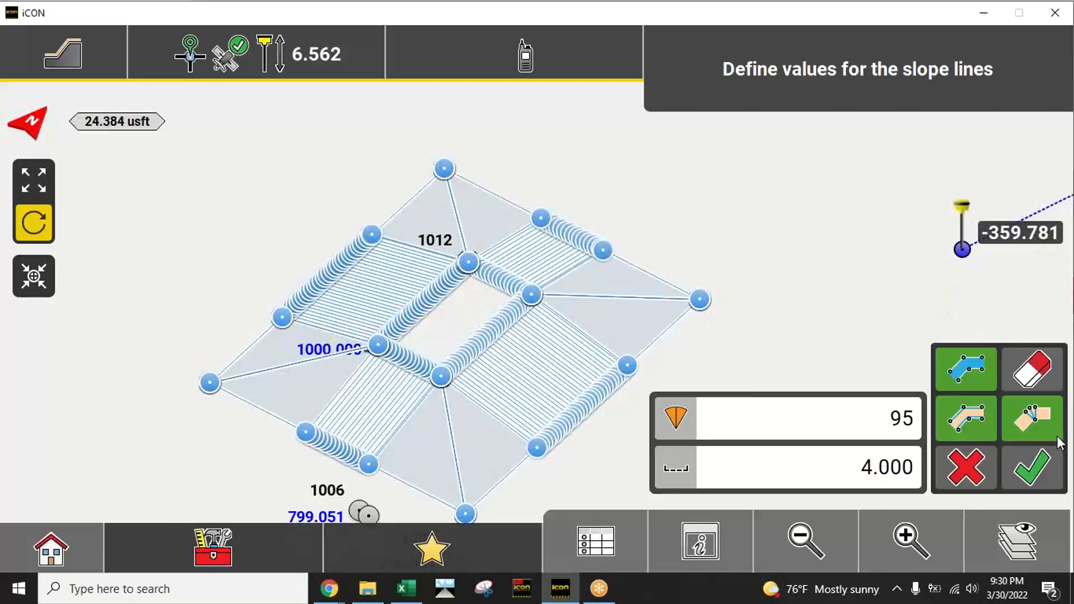
# Step: Accept the slope lines and save the slope model as an XML file named TEMP DRAIN in the SAMPLE project's References folder
pyautogui.click(1046, 472)
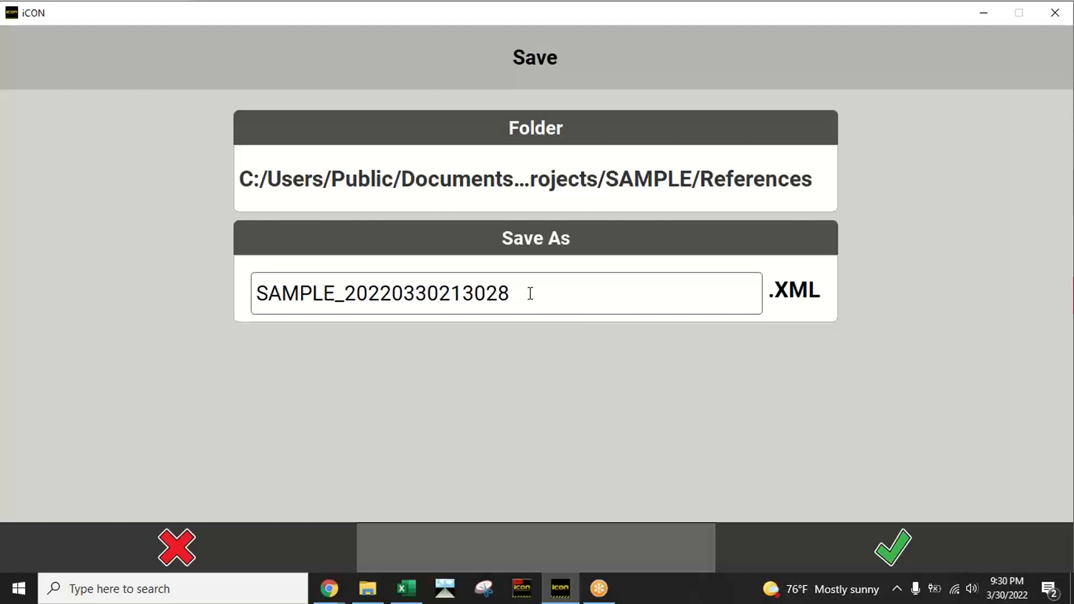
pyautogui.click(502, 297)
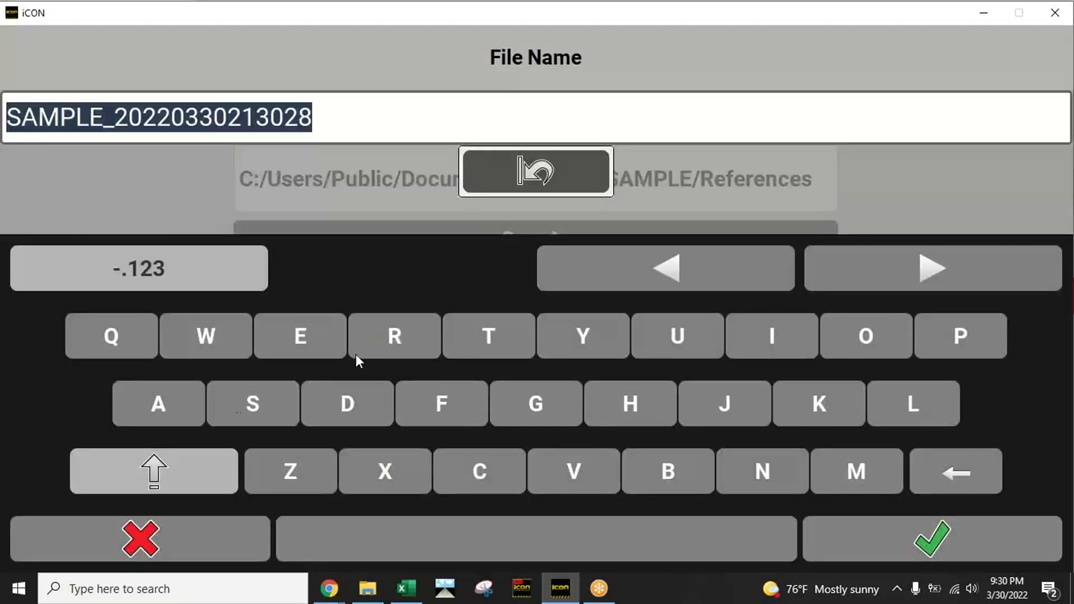
pyautogui.click(464, 335)
pyautogui.click(313, 337)
pyautogui.click(856, 469)
pyautogui.click(954, 339)
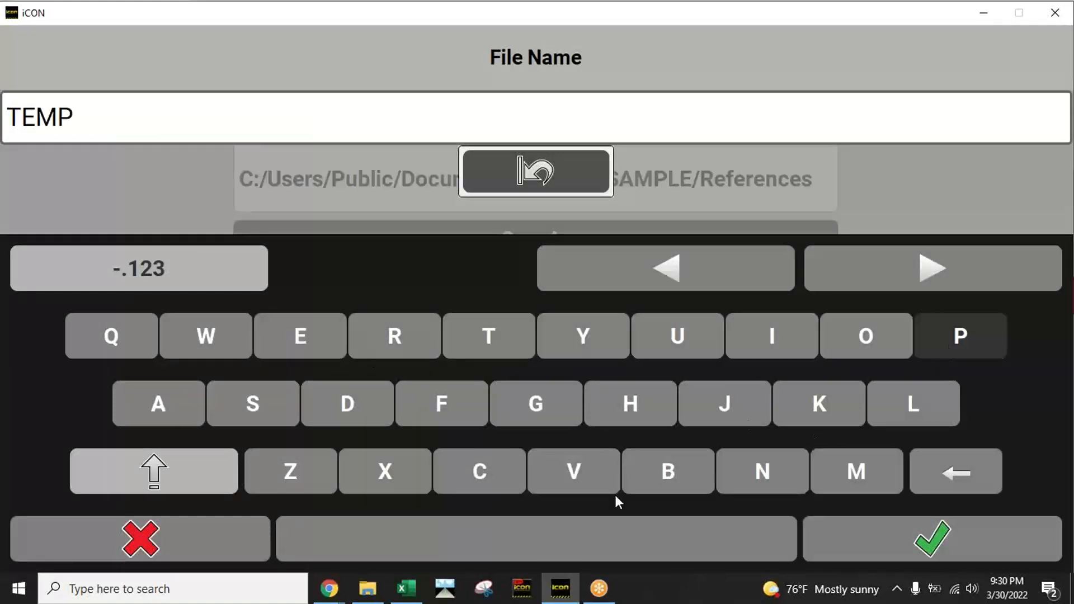
pyautogui.click(582, 529)
pyautogui.click(348, 401)
pyautogui.click(393, 344)
pyautogui.click(168, 406)
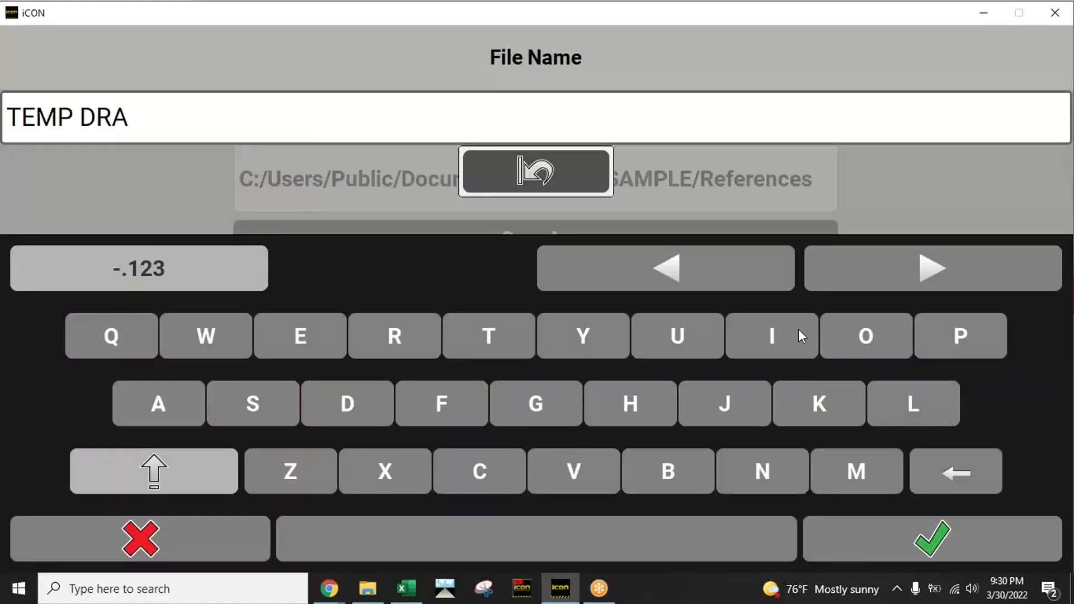
pyautogui.click(798, 335)
pyautogui.click(787, 464)
pyautogui.click(908, 526)
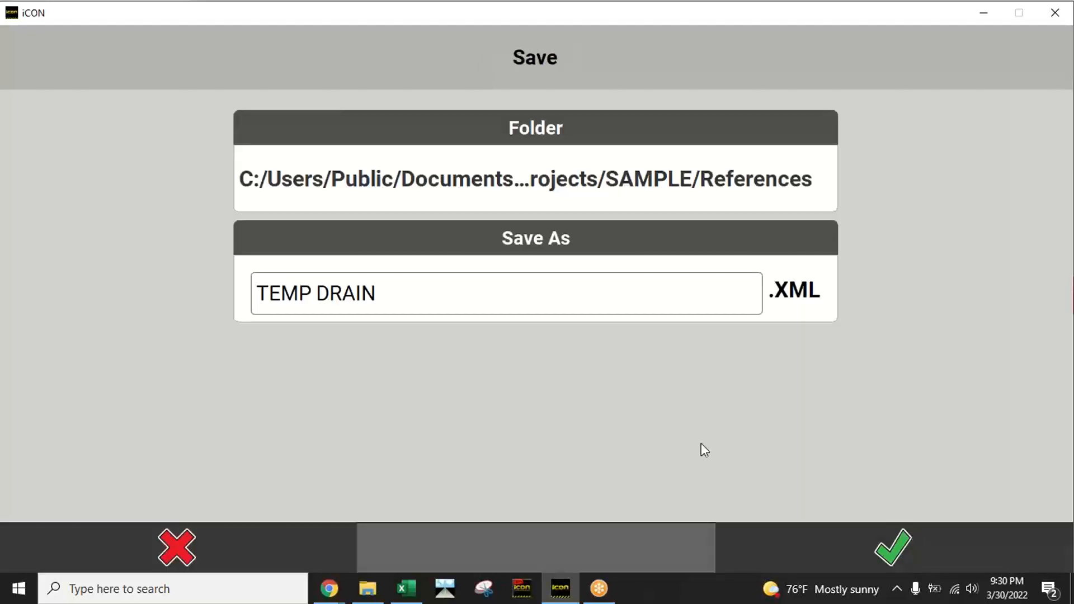
pyautogui.click(875, 539)
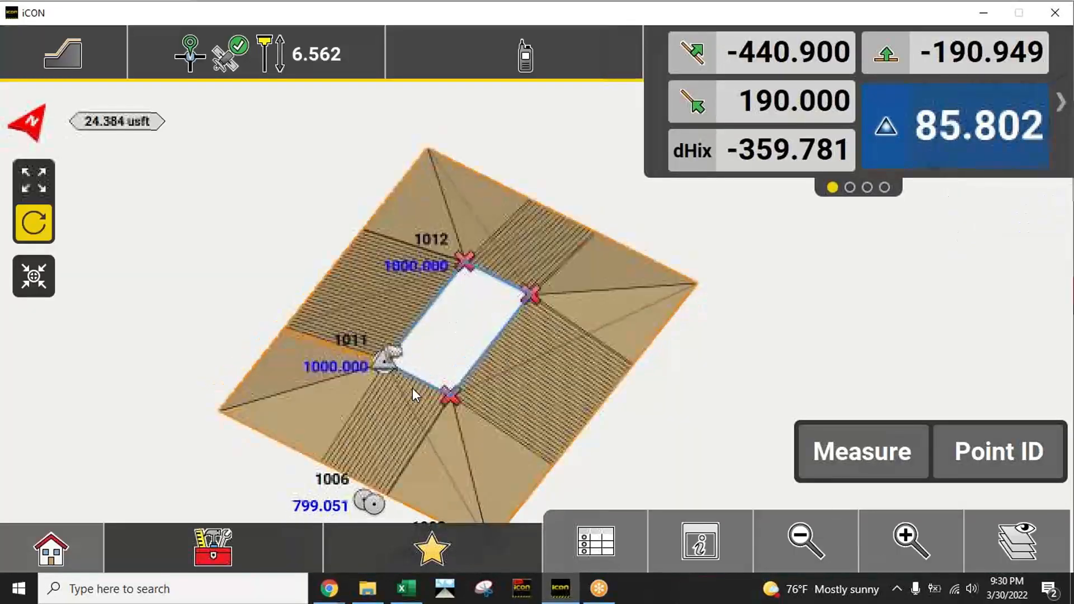
# Step: Examine the saved slope surface from an angle and in north-up plan view, and move the simulated rover just west of it
pyautogui.moveTo(717, 325); pyautogui.dragTo(478, 362)
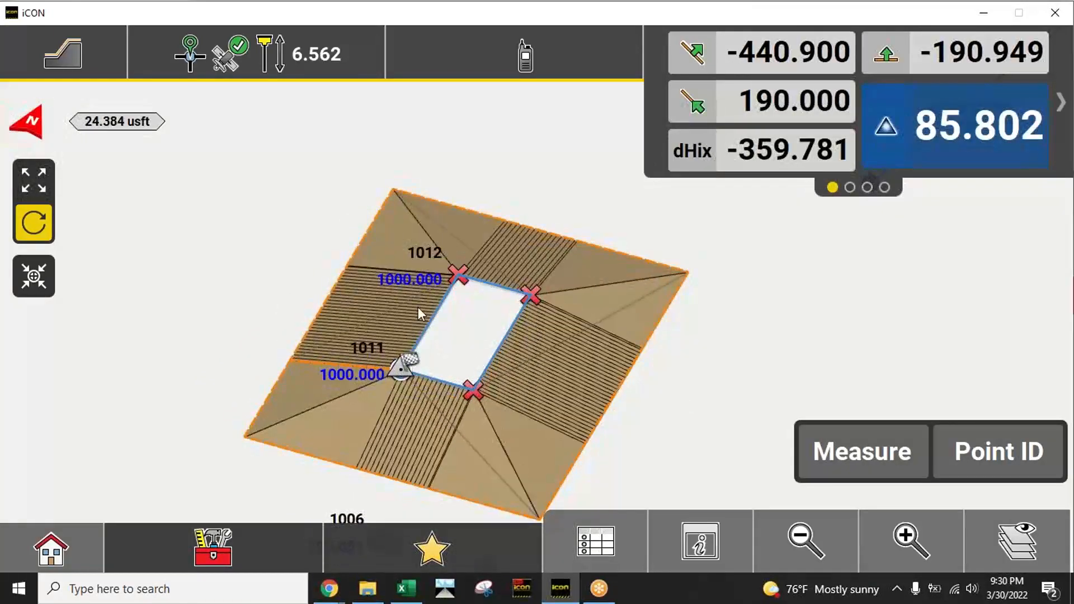
pyautogui.click(35, 126)
pyautogui.click(42, 177)
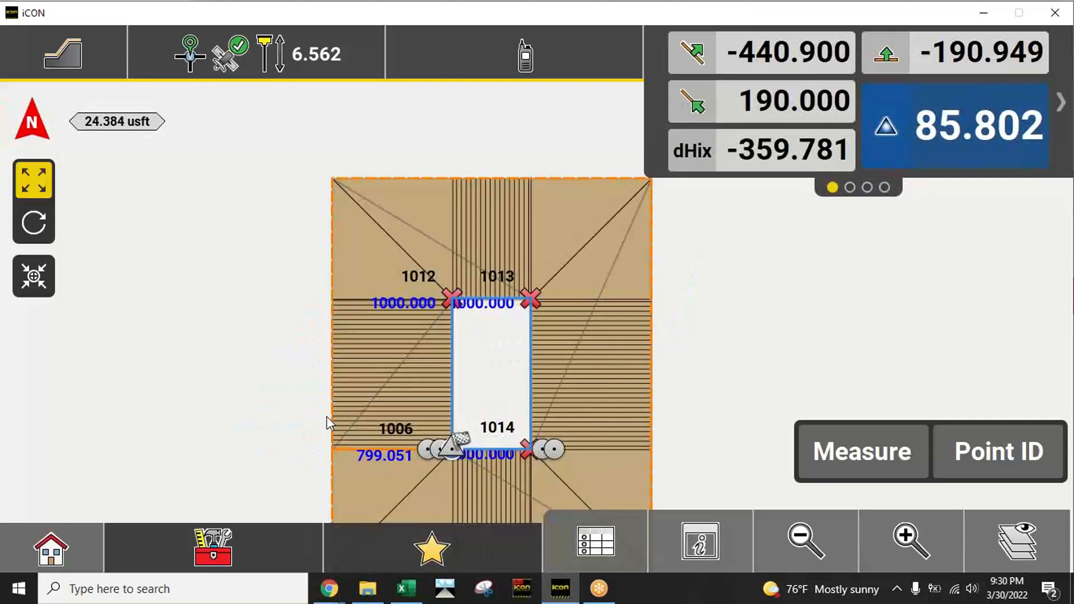
pyautogui.click(276, 386)
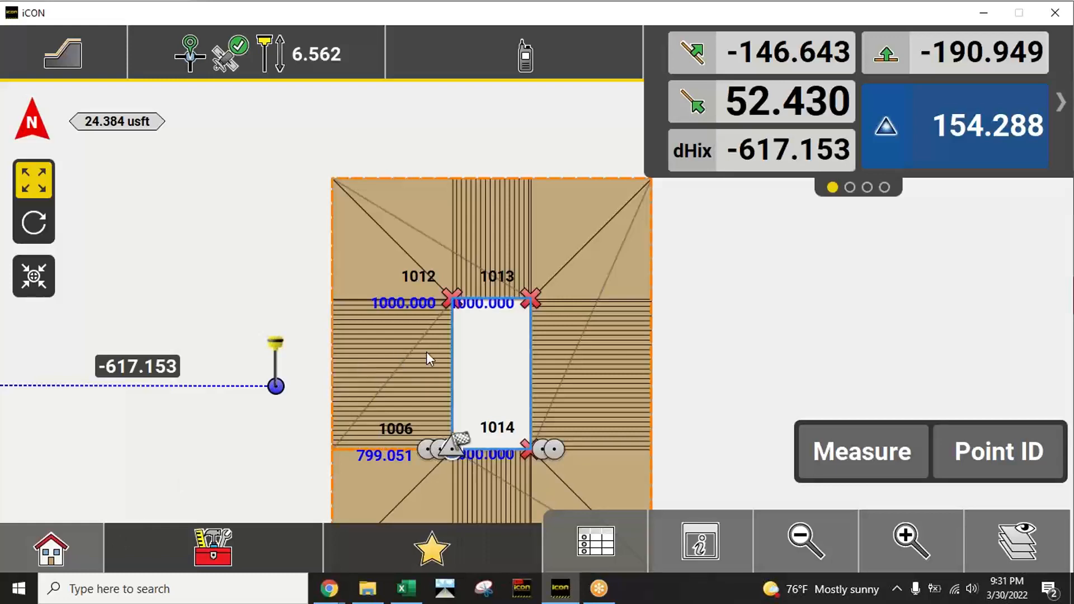
# Step: Switch to the Cut & Fill application and place the simulated rover on the west slope beside the pad
pyautogui.click(75, 549)
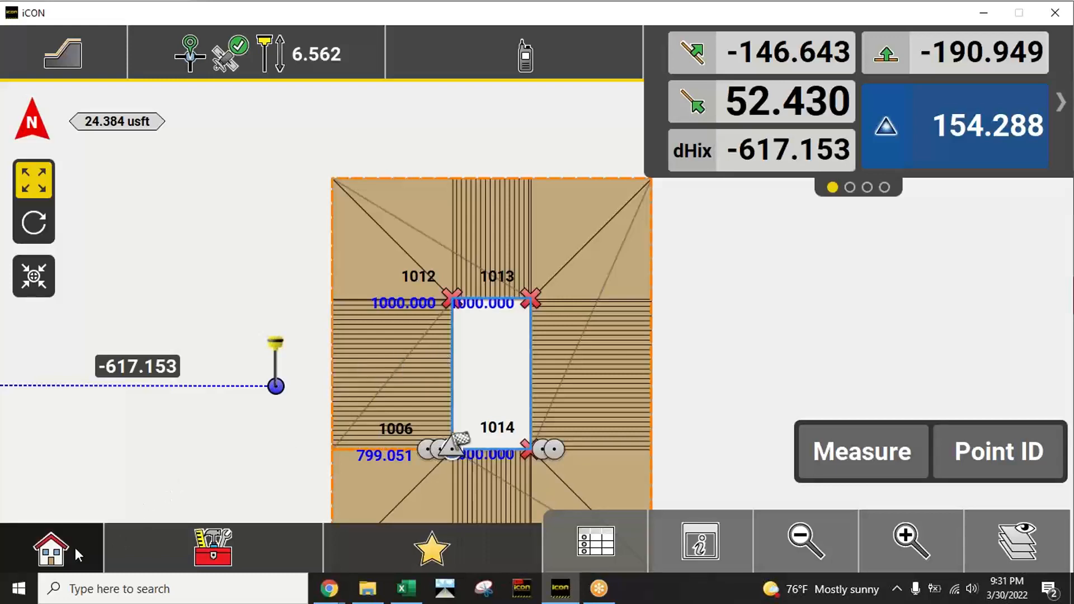
pyautogui.click(738, 306)
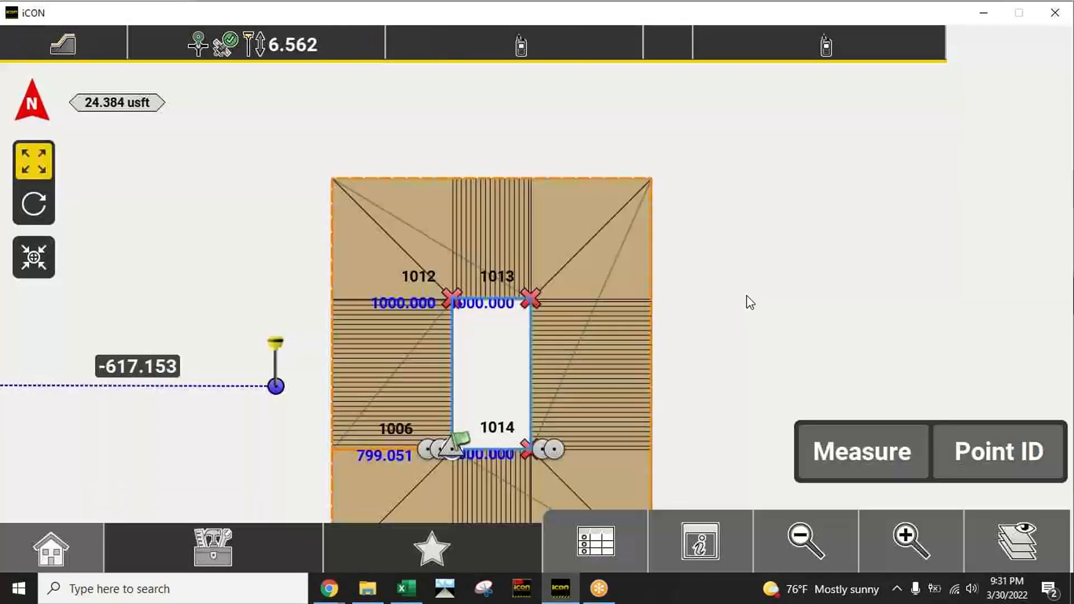
pyautogui.click(406, 378)
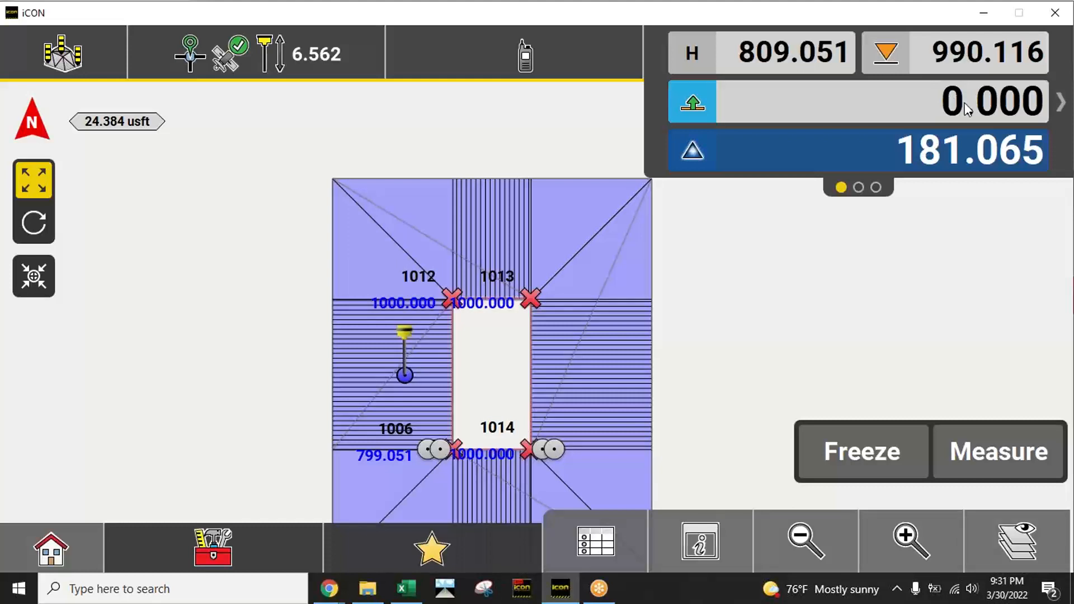
# Step: Raise the rover to height 1001.051 and lower it to 969.051 to check cut and fill, viewing the surface tilted and in plan
pyautogui.press('pageup')
pyautogui.press('pageup')
pyautogui.press('pageup')
pyautogui.press('pageup')
pyautogui.press('pageup')
pyautogui.press('pageup')
pyautogui.press('pageup')
pyautogui.press('pageup')
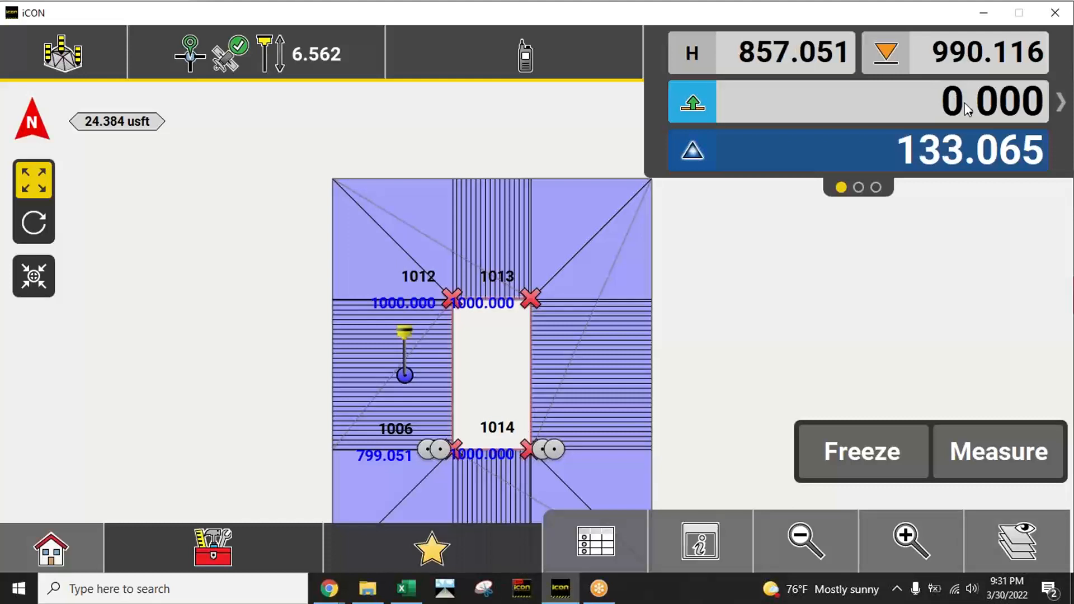
pyautogui.press('pageup')
pyautogui.press('pageup')
pyautogui.press('pageup')
pyautogui.press('pageup')
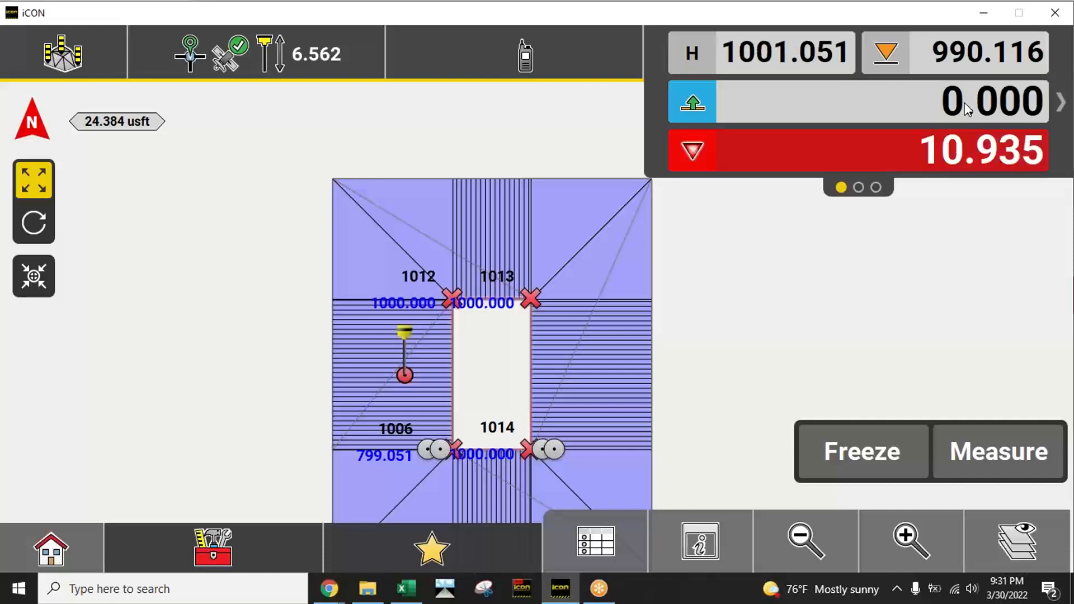
pyautogui.press('pagedown')
pyautogui.press('pagedown')
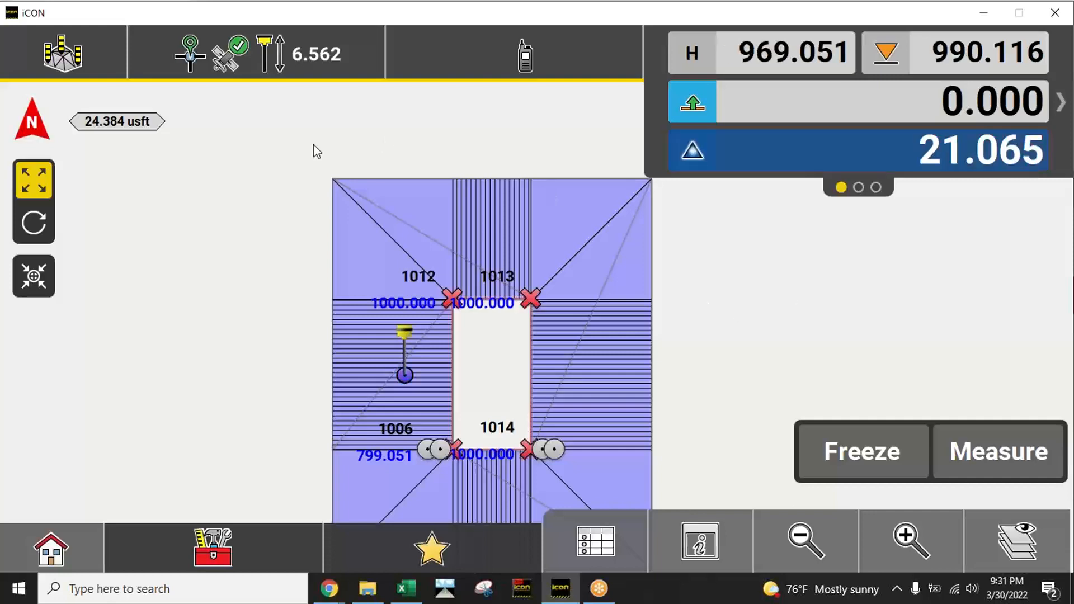
pyautogui.click(34, 222)
pyautogui.moveTo(581, 338); pyautogui.dragTo(300, 283)
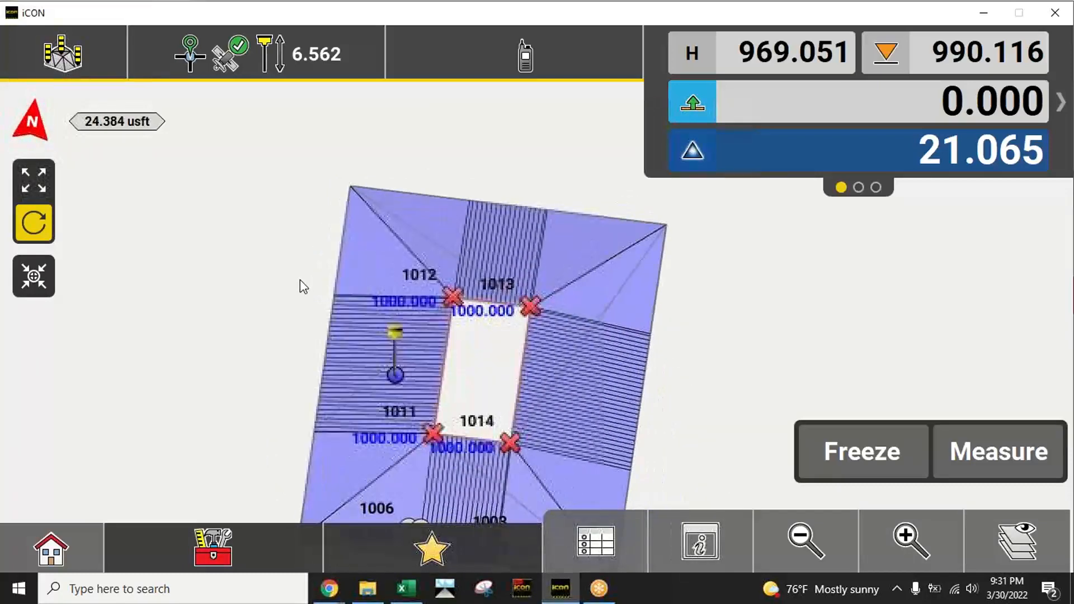
pyautogui.click(22, 187)
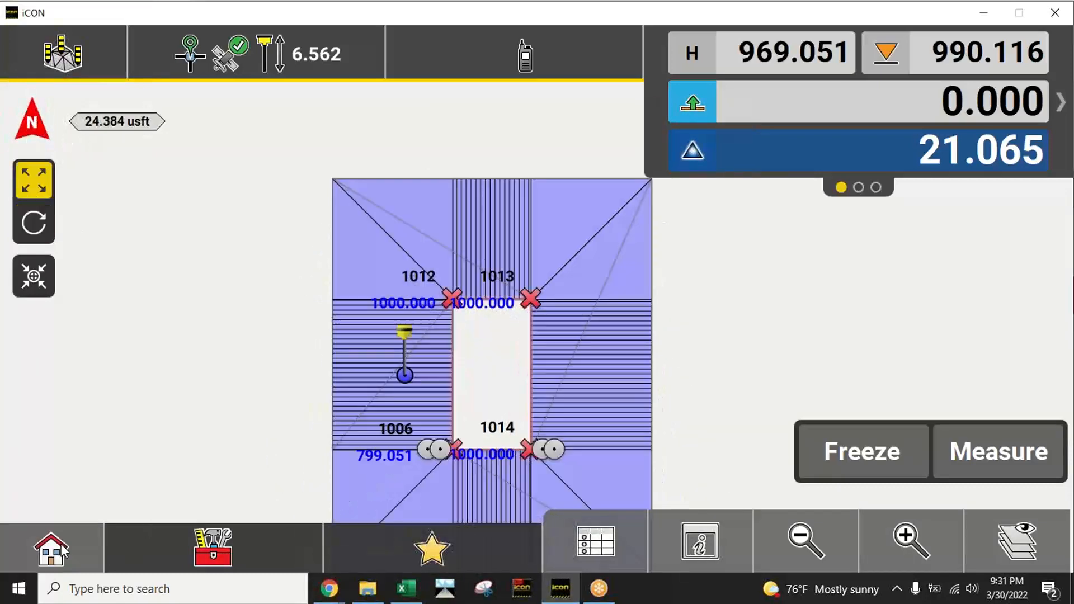
# Step: Try to export the reference model TEMP DRAIN.xml to Internal Memory/Data in the COPY format
pyautogui.click(61, 551)
pyautogui.click(168, 402)
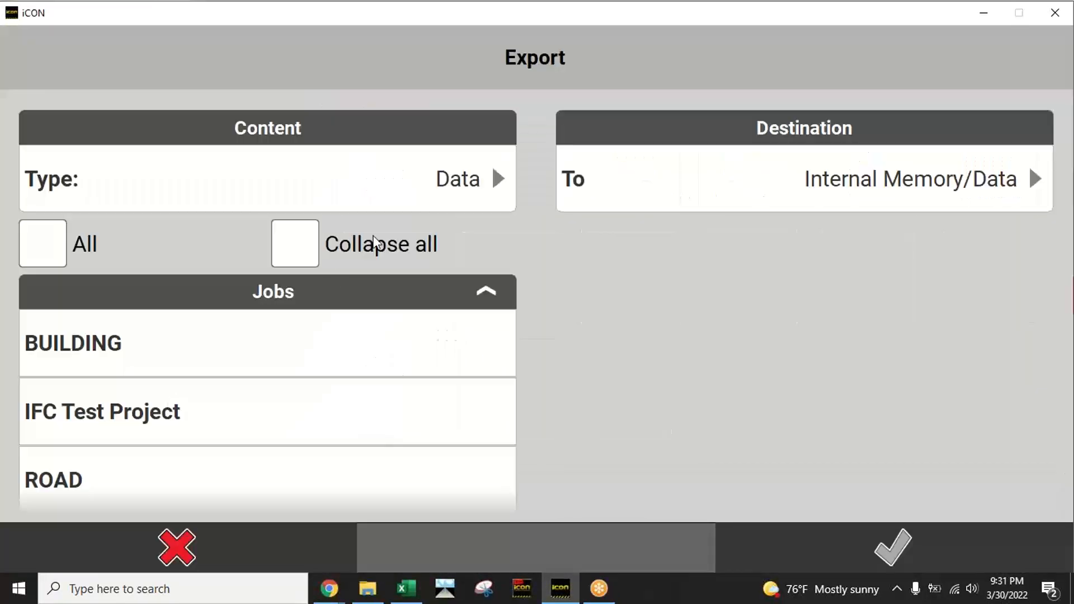
pyautogui.scroll(-3, 343, 350)
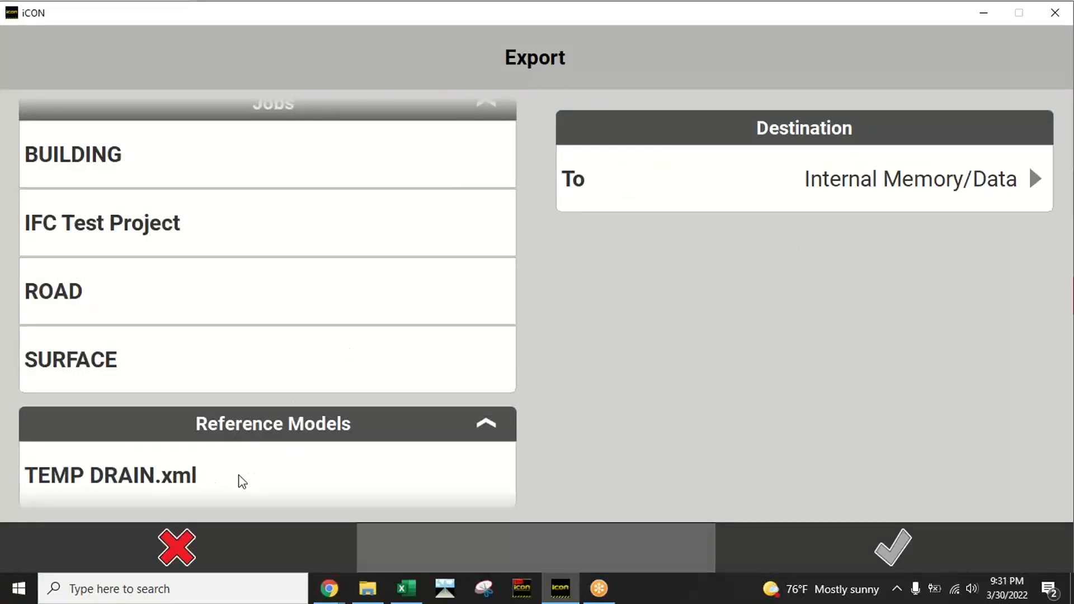
pyautogui.click(225, 483)
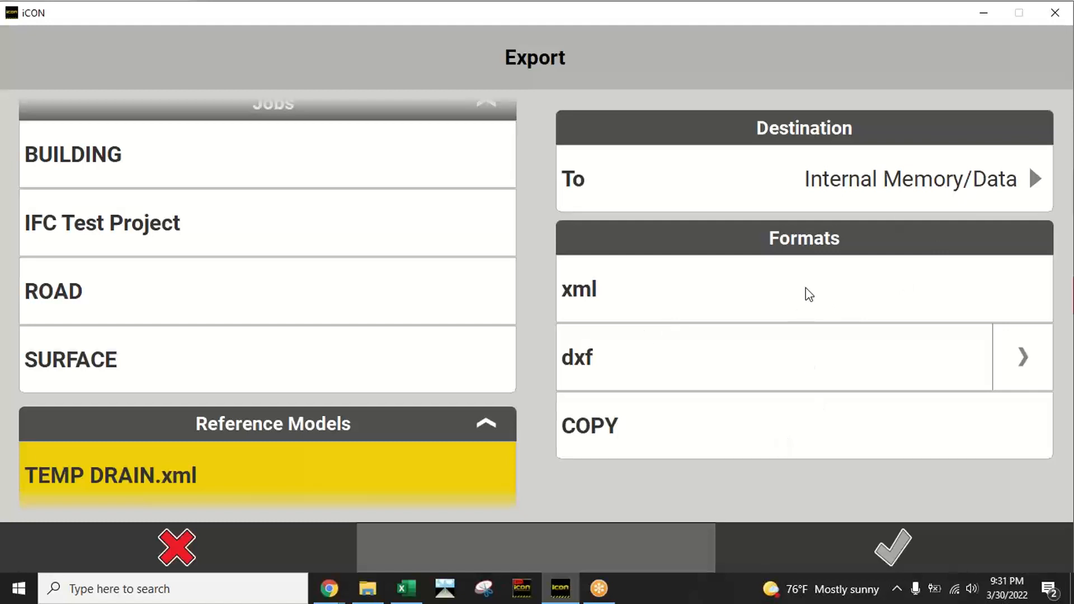
pyautogui.click(775, 442)
pyautogui.click(899, 547)
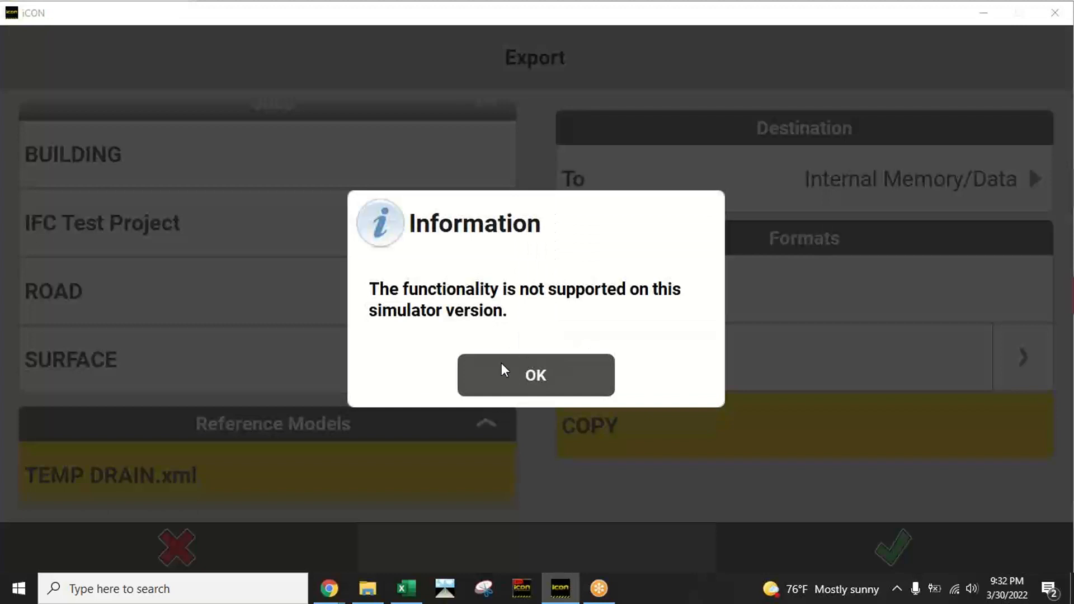
pyautogui.click(556, 374)
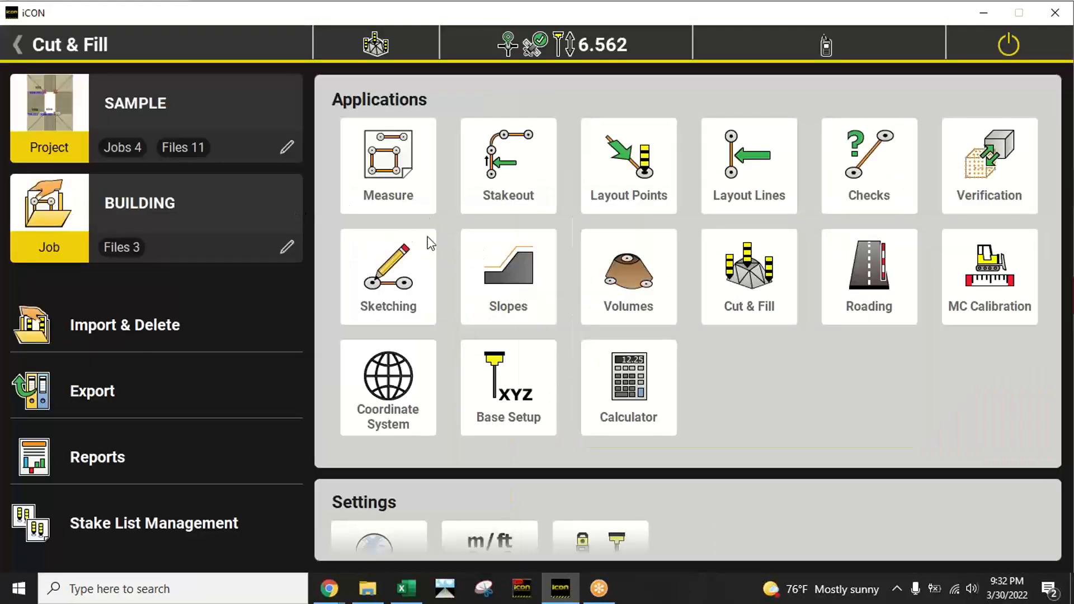
# Step: Open the Stakeout application and examine the slope lines and surface around the pad in tilted and close-up plan views
pyautogui.click(505, 168)
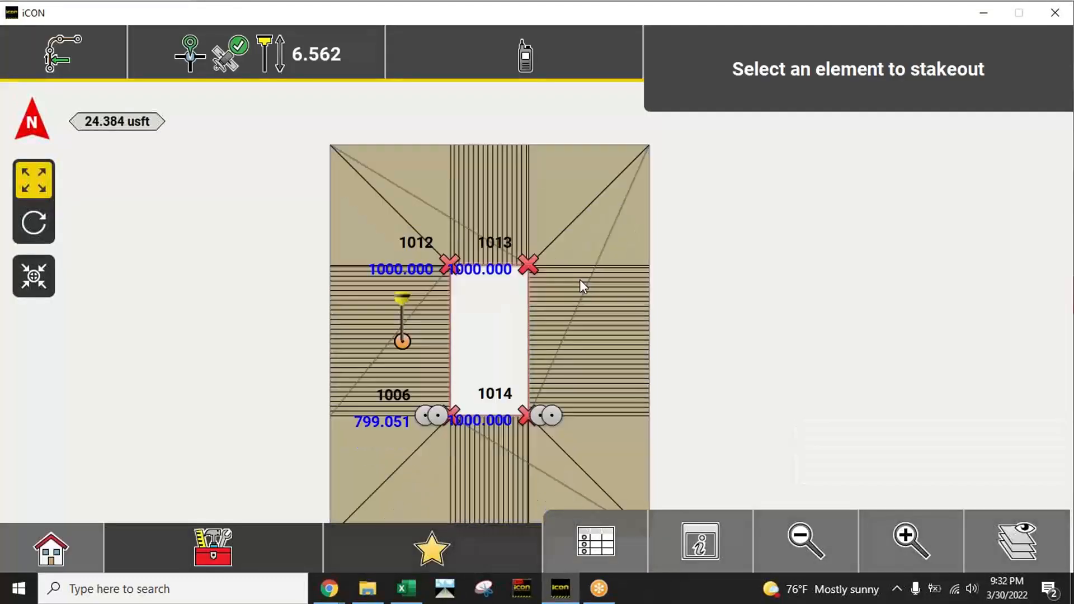
pyautogui.click(40, 227)
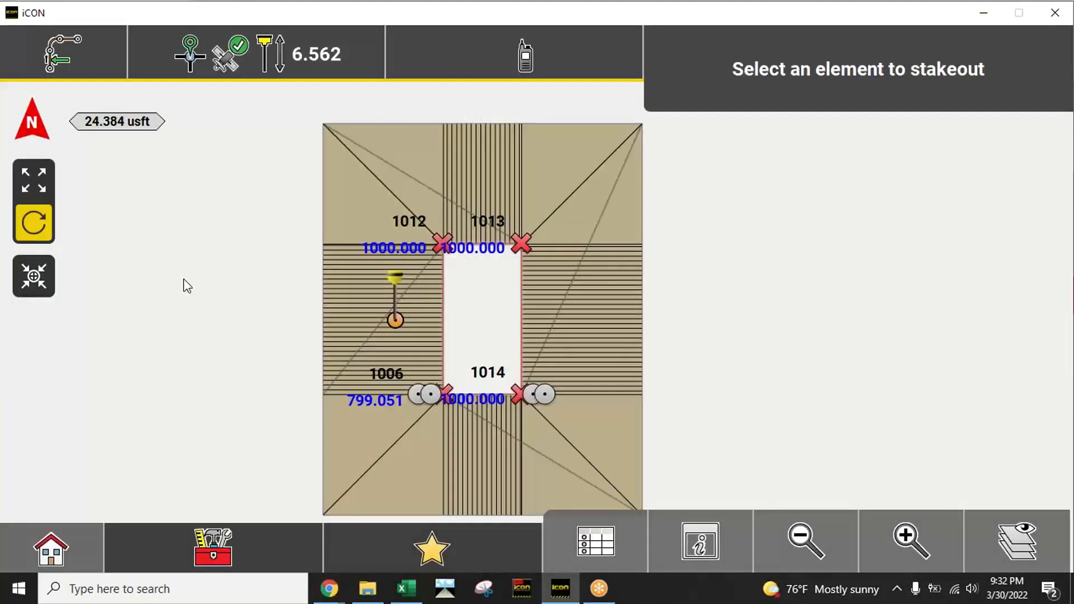
pyautogui.moveTo(492, 395); pyautogui.dragTo(333, 227)
pyautogui.click(32, 122)
pyautogui.click(816, 525)
pyautogui.click(902, 540)
pyautogui.click(902, 540)
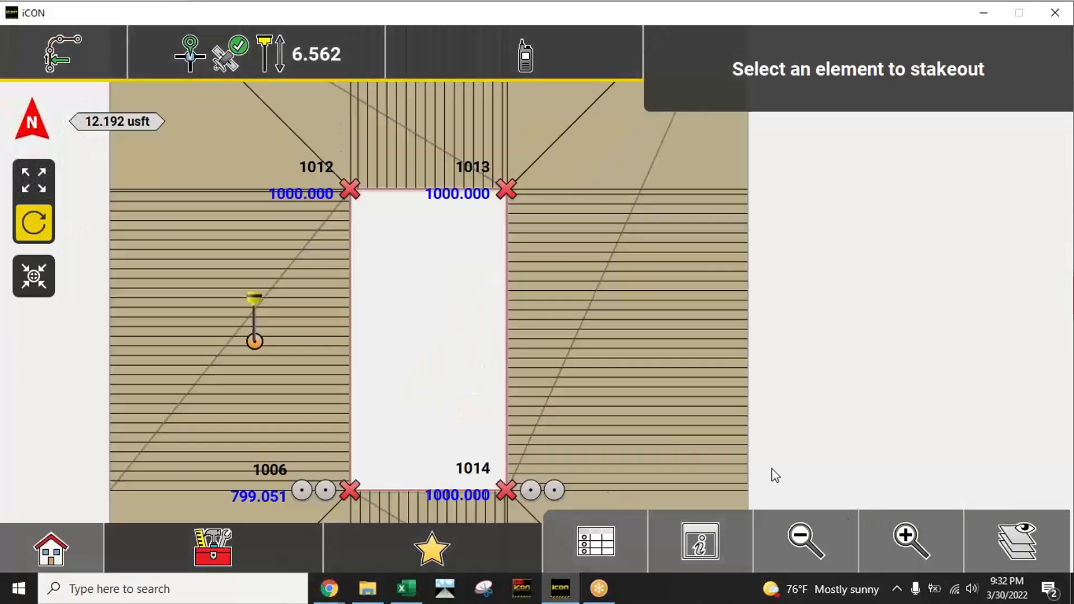
pyautogui.moveTo(549, 289); pyautogui.dragTo(405, 280)
pyautogui.click(38, 177)
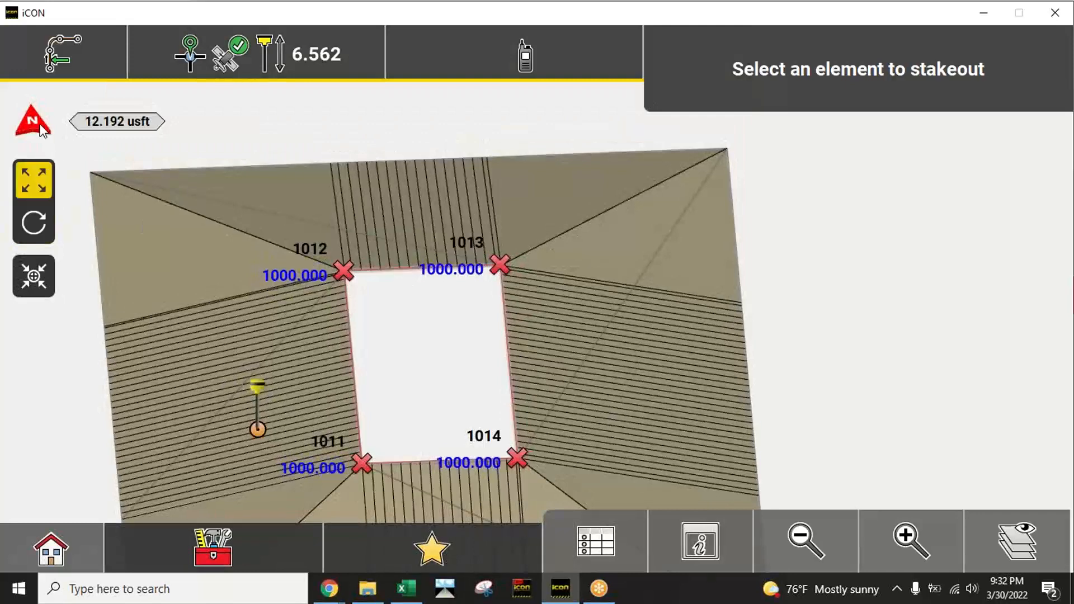
# Step: Switch to the Measure application and store two points at separate simulated rover positions east of the slope surface in the PAD layer
pyautogui.moveTo(475, 354); pyautogui.dragTo(428, 385)
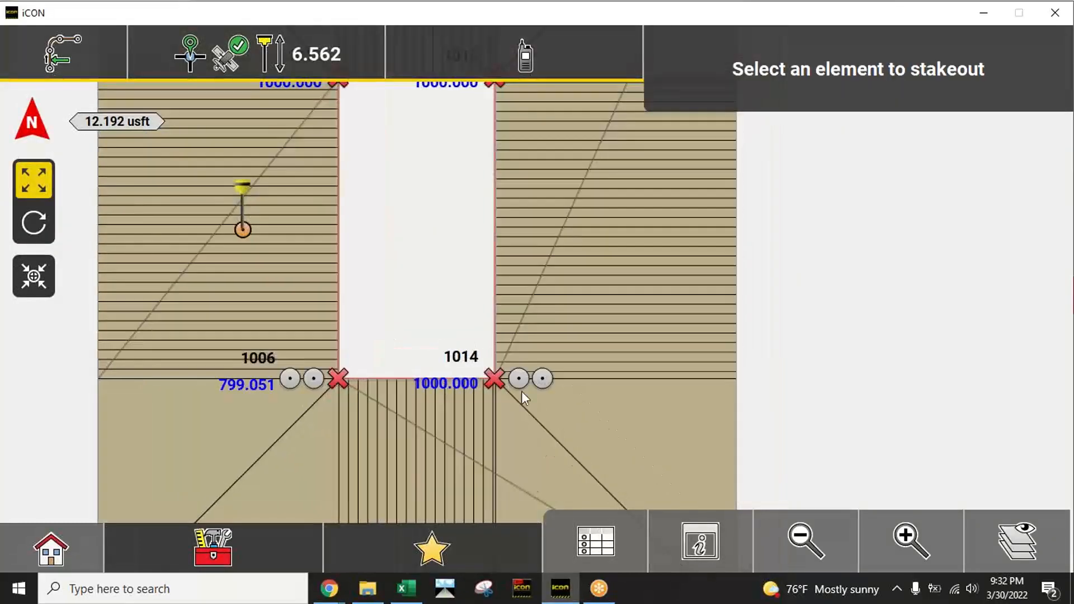
pyautogui.click(783, 542)
pyautogui.moveTo(579, 350); pyautogui.dragTo(383, 386)
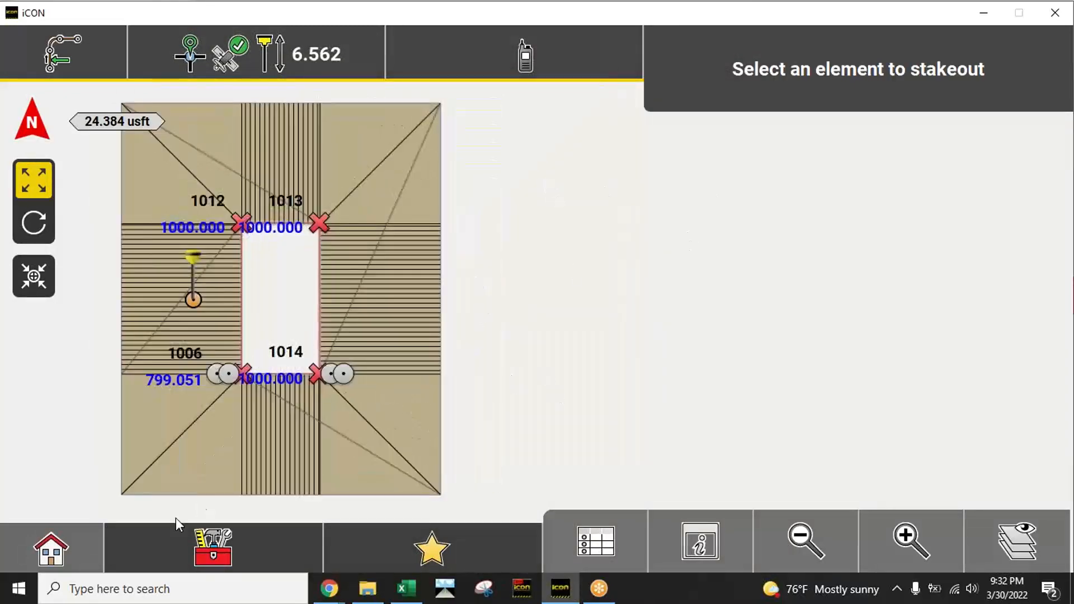
pyautogui.click(86, 536)
pyautogui.click(401, 180)
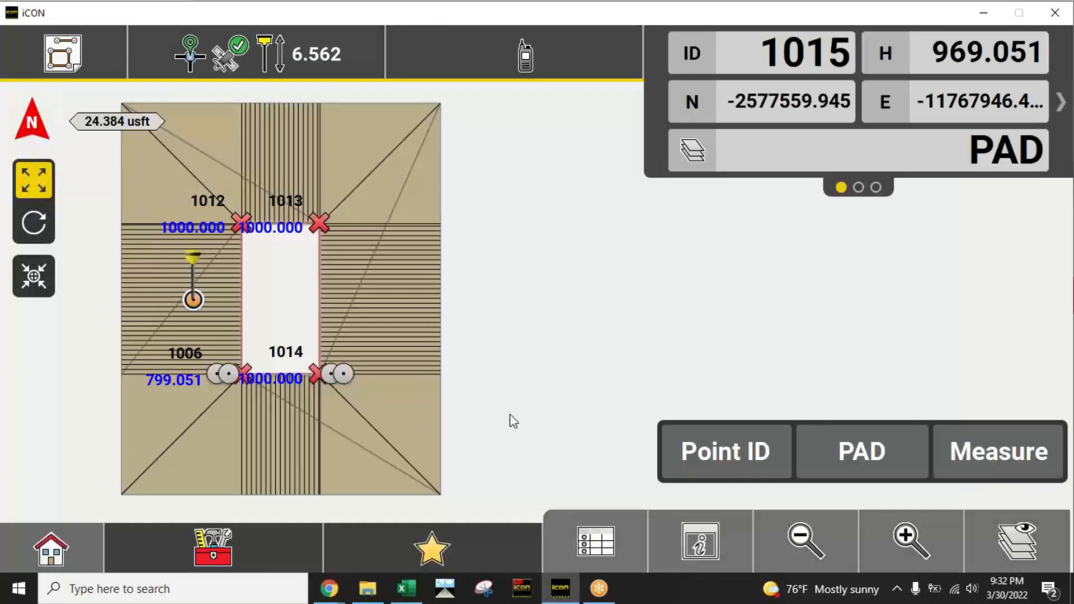
pyautogui.click(558, 358)
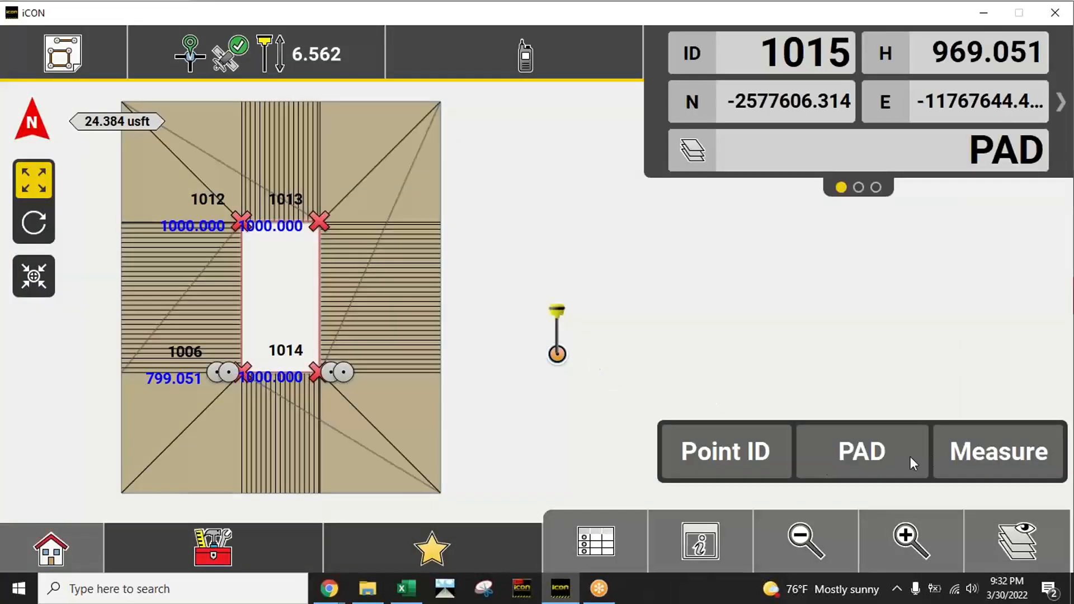
pyautogui.click(994, 456)
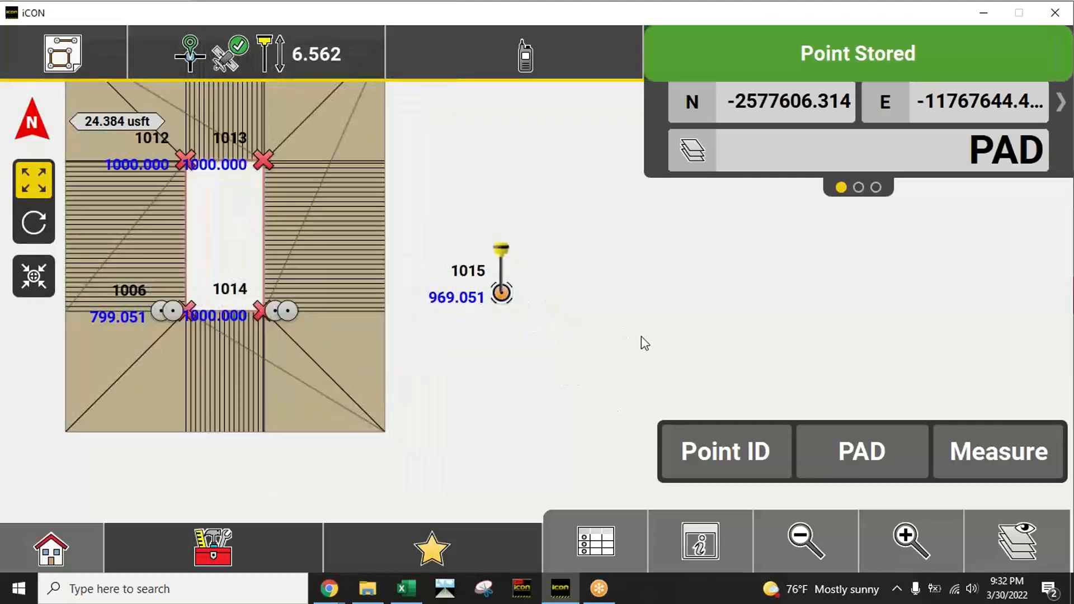
pyautogui.click(659, 356)
pyautogui.click(990, 456)
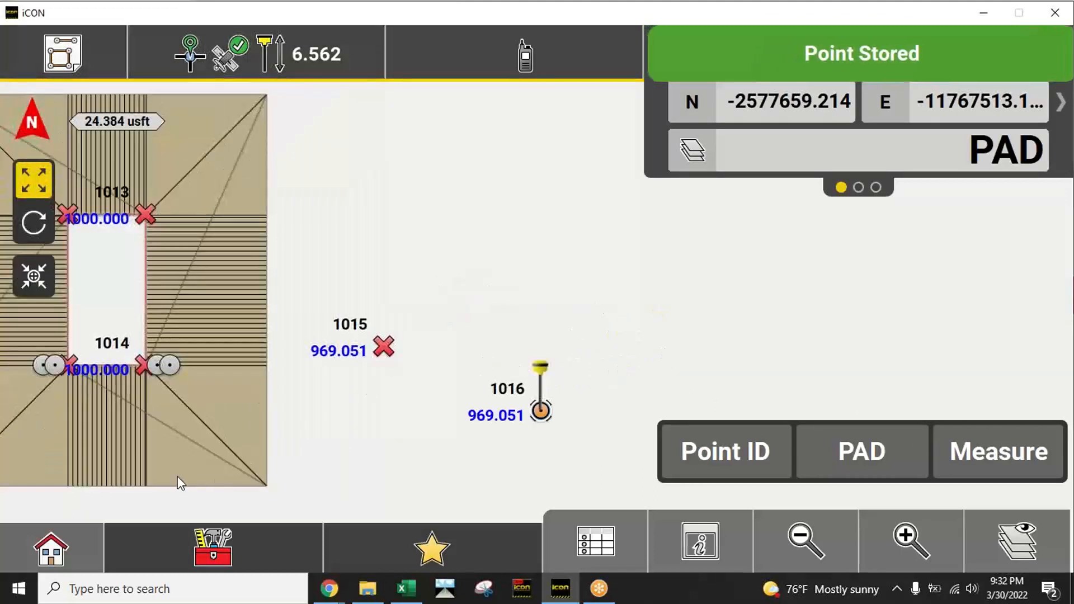
# Step: Reopen the Stakeout application to examine the two new points alongside the slope lines around the pad, and return to the home screen
pyautogui.click(70, 540)
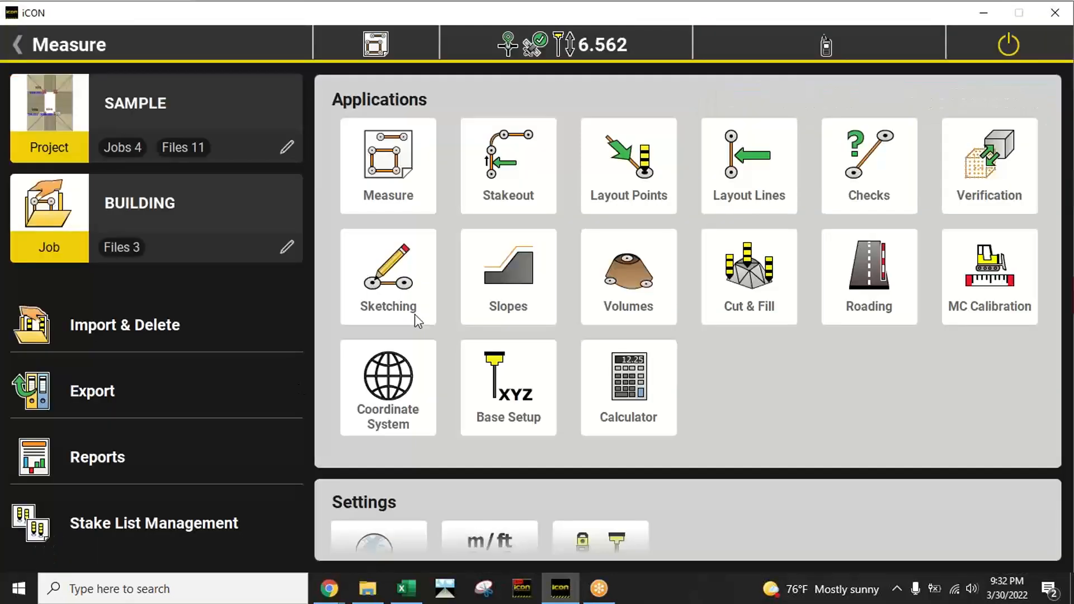
pyautogui.click(512, 177)
pyautogui.moveTo(351, 273); pyautogui.dragTo(549, 266)
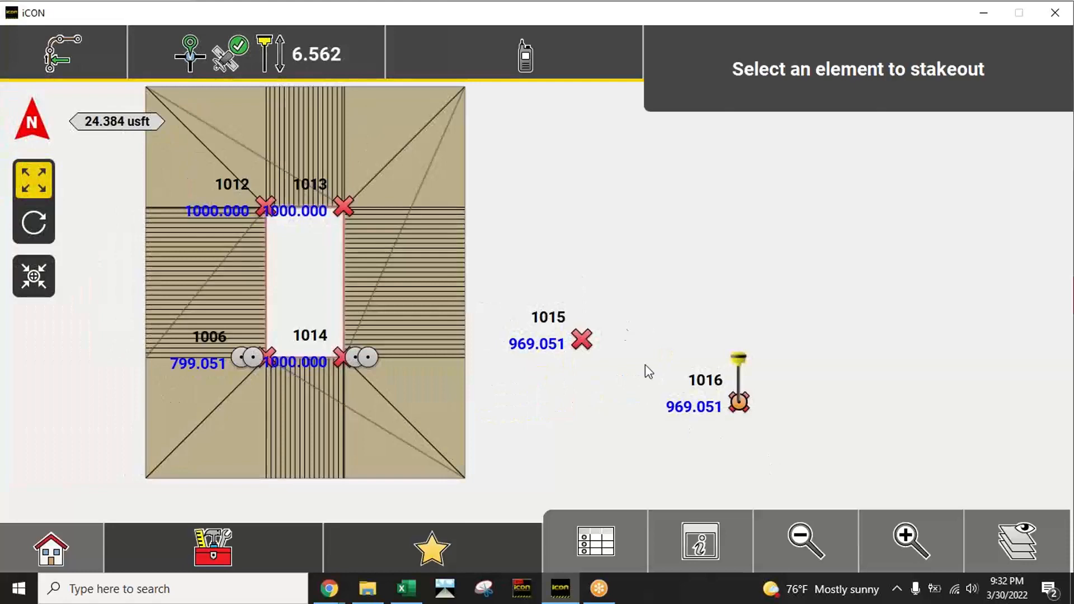
pyautogui.click(909, 540)
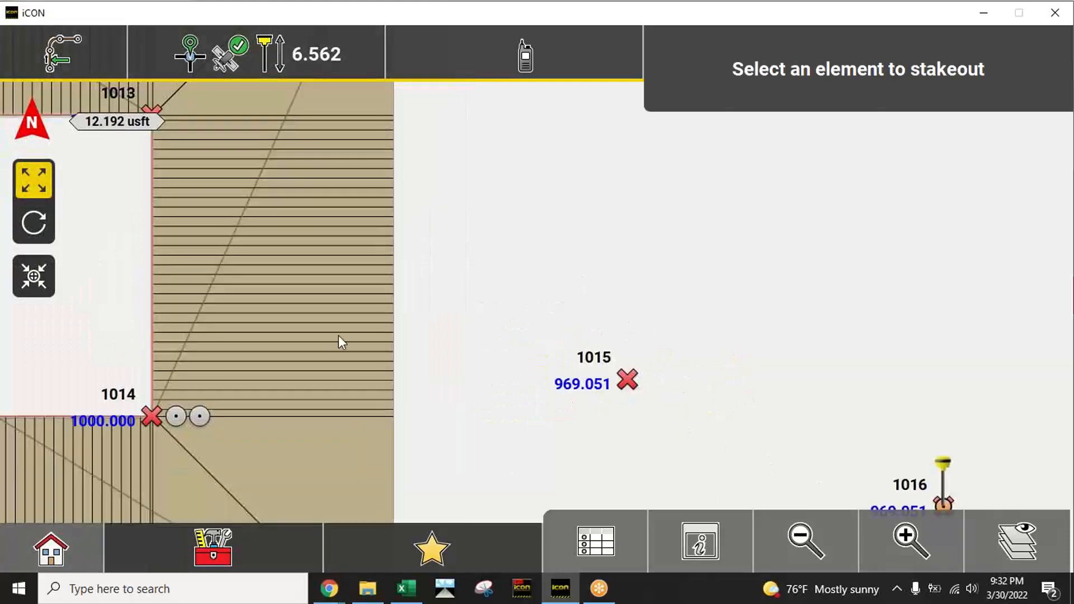
pyautogui.moveTo(249, 311); pyautogui.dragTo(603, 381)
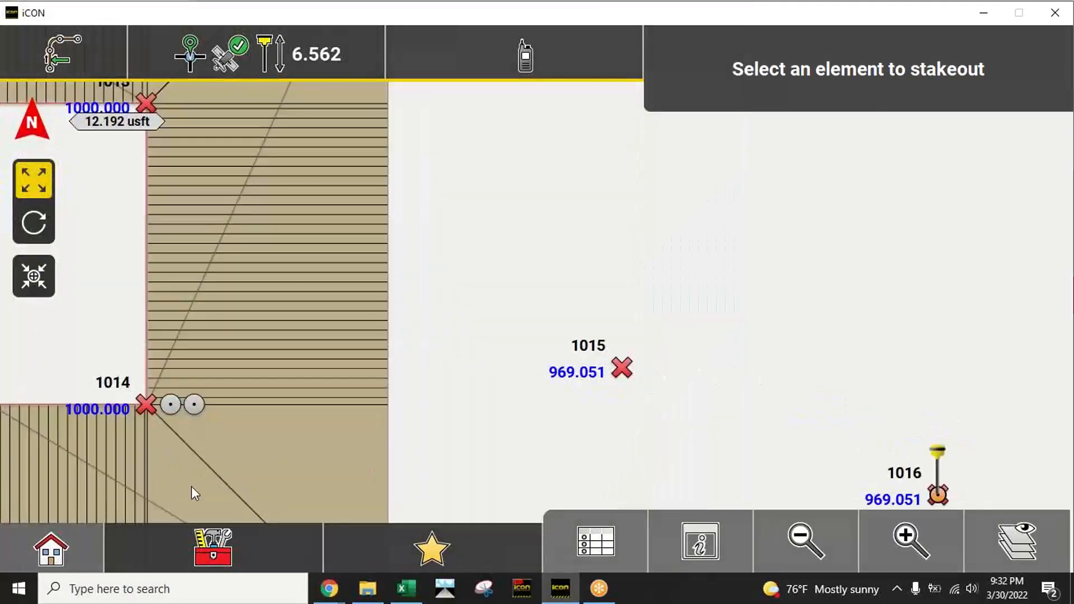
pyautogui.click(53, 548)
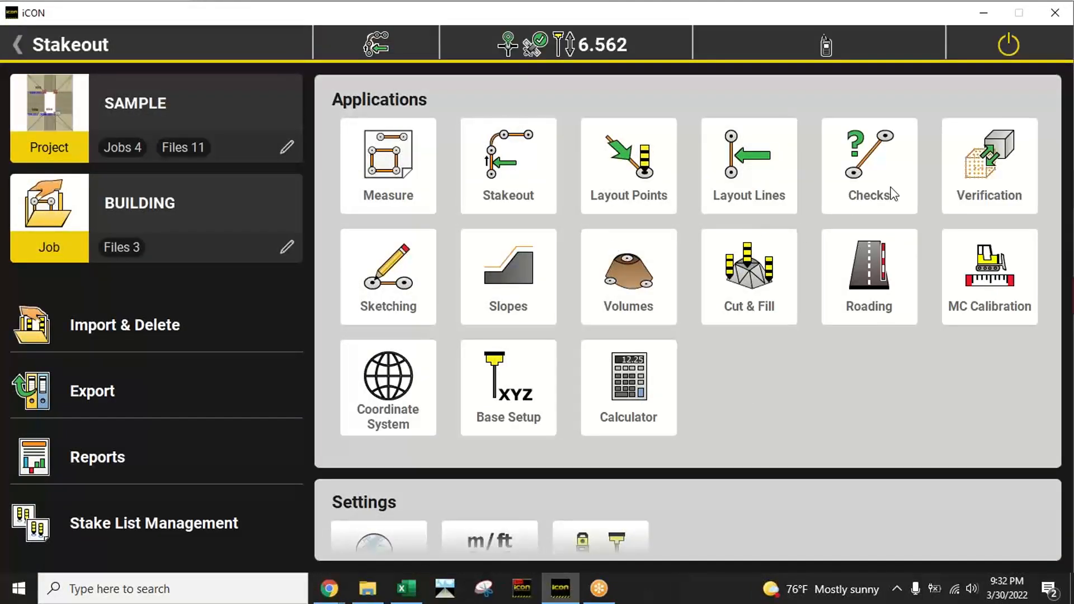